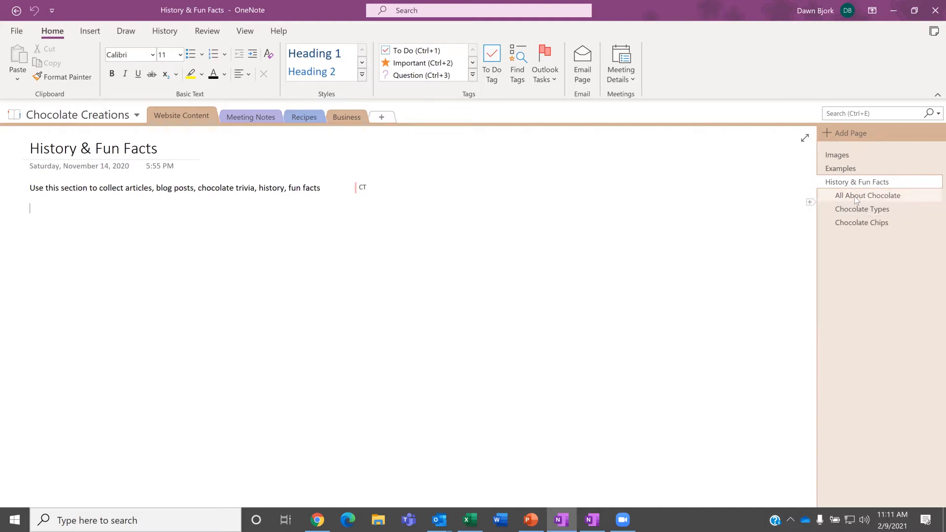
# Step: Open the All About Chocolate page, look through Meeting Notes and Business, then list the notebooks
pyautogui.click(857, 197)
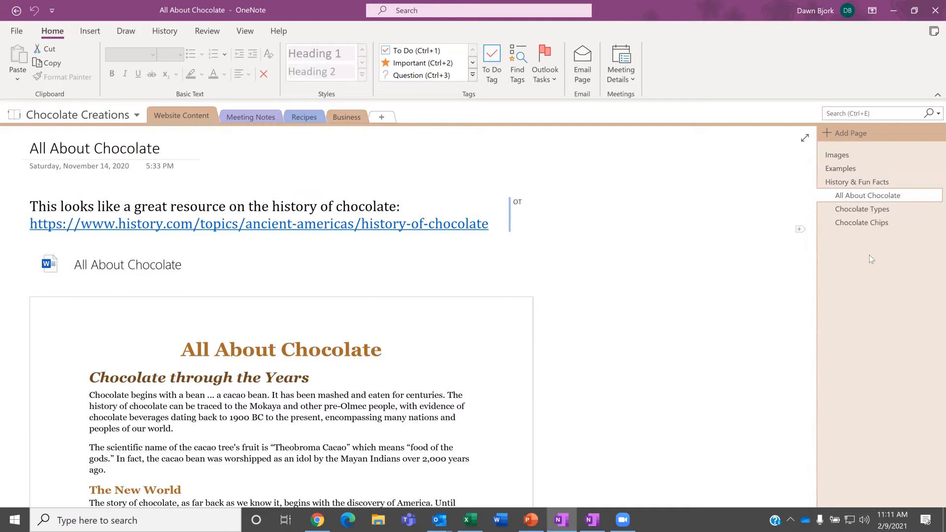
pyautogui.click(245, 114)
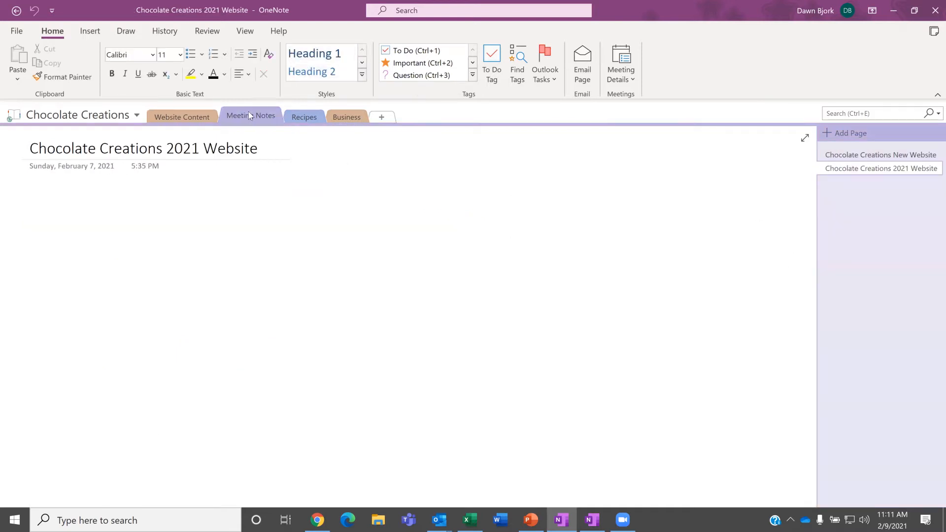
pyautogui.click(339, 114)
pyautogui.click(188, 117)
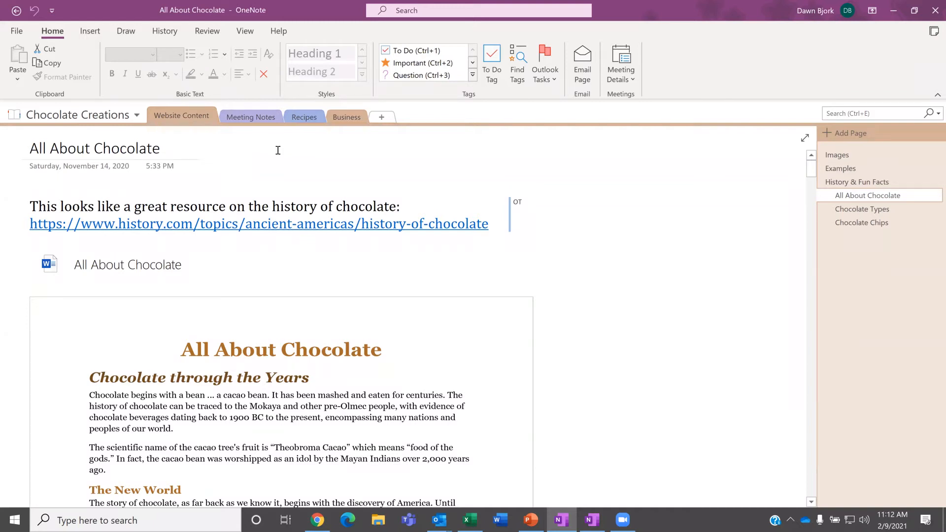
pyautogui.click(137, 117)
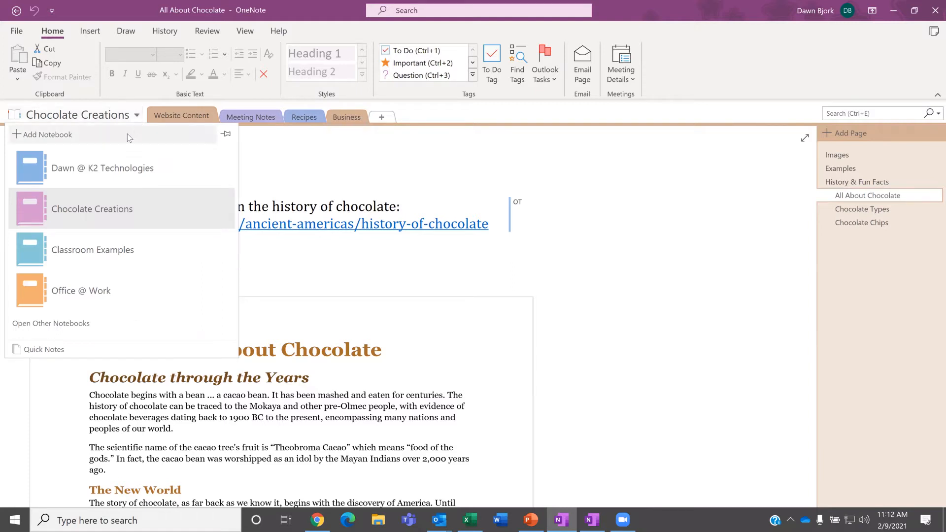
# Step: Switch to the K2 Technologies notebook, landing on its Quick Notes Training page
pyautogui.click(110, 171)
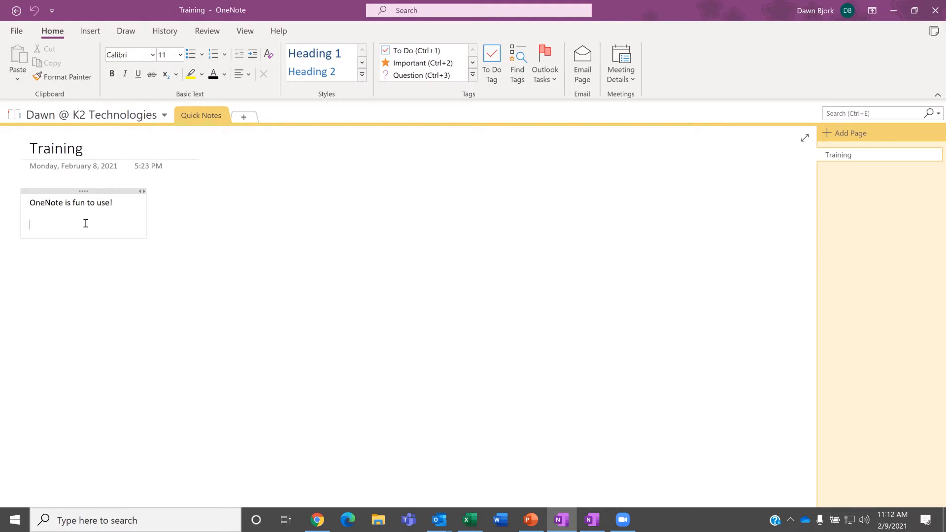
# Step: Add the line 'WELCOME TO OUR TRAINING!' to the Training page, formatted bold at 18 pt
pyautogui.write('WELCOME TO OUR TRAINING!')
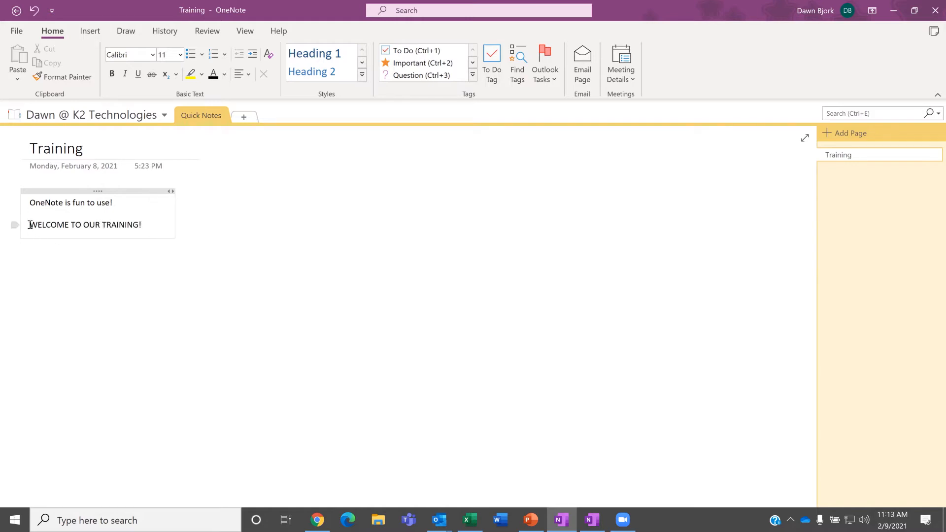
pyautogui.moveTo(31, 225); pyautogui.dragTo(141, 230)
pyautogui.hotkey('ctrl', 'c')
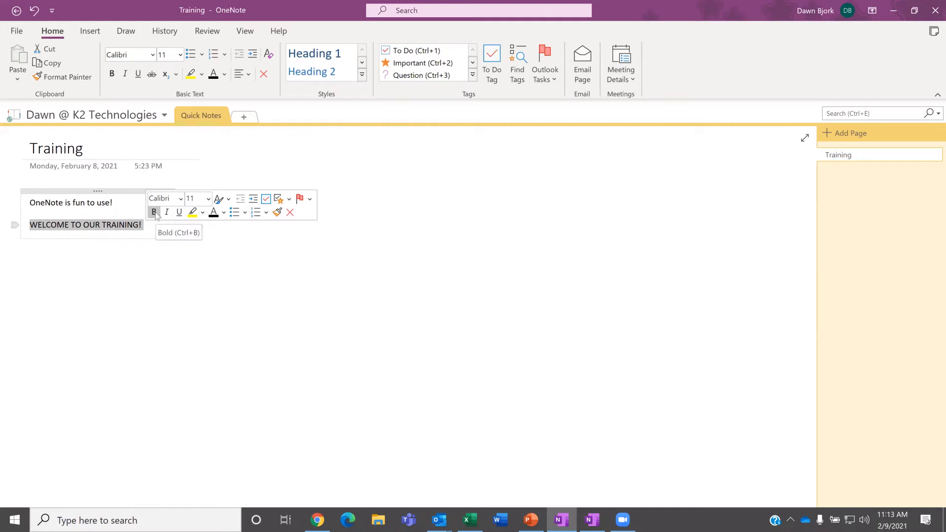
pyautogui.click(154, 212)
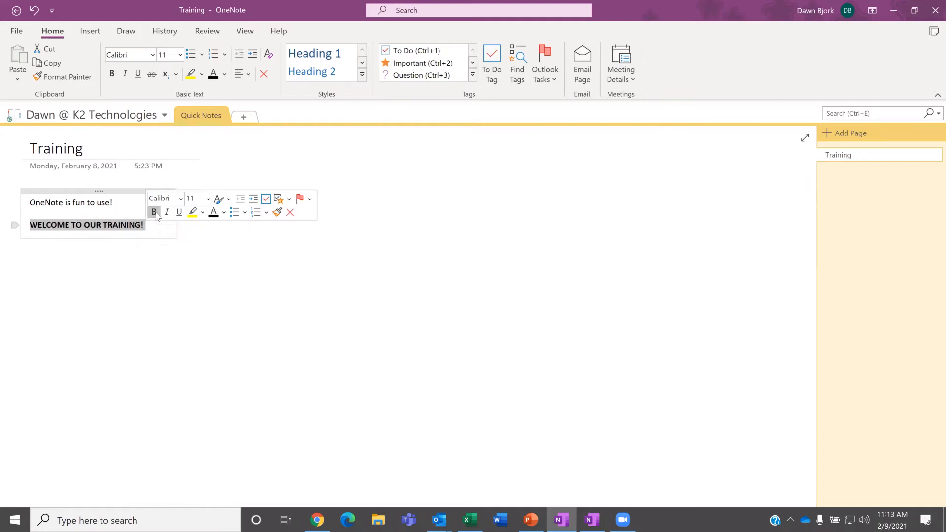
pyautogui.click(208, 199)
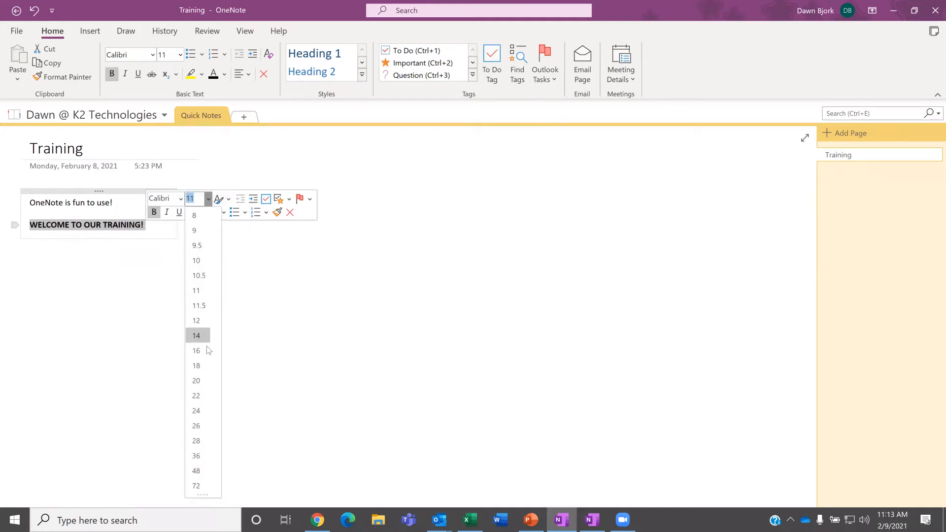
pyautogui.click(200, 365)
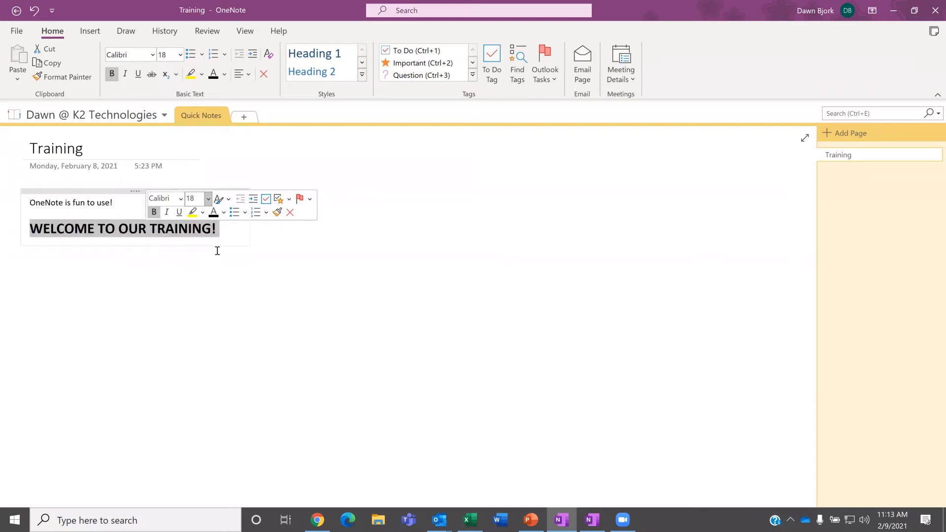
pyautogui.click(223, 222)
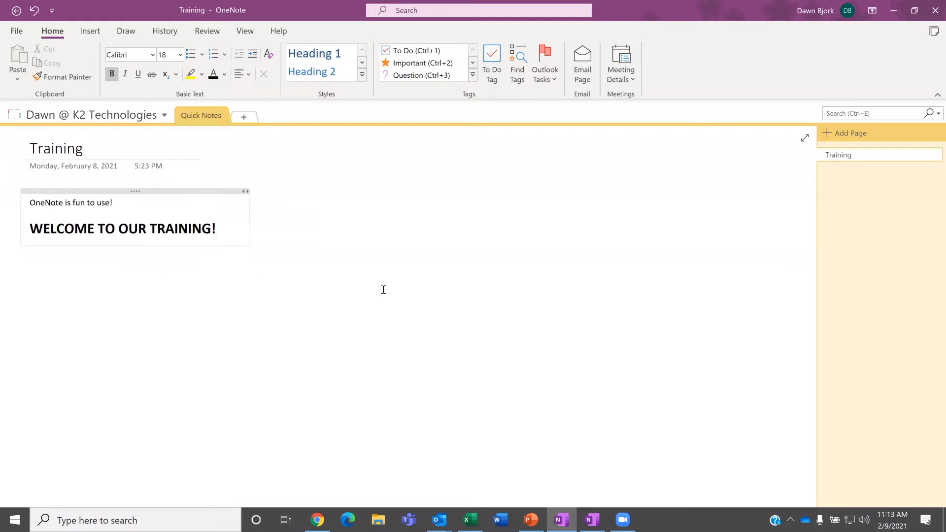
# Step: In OneNote for Windows 10, reopen the K2 Technologies notebook and check its sync status
pyautogui.click(595, 521)
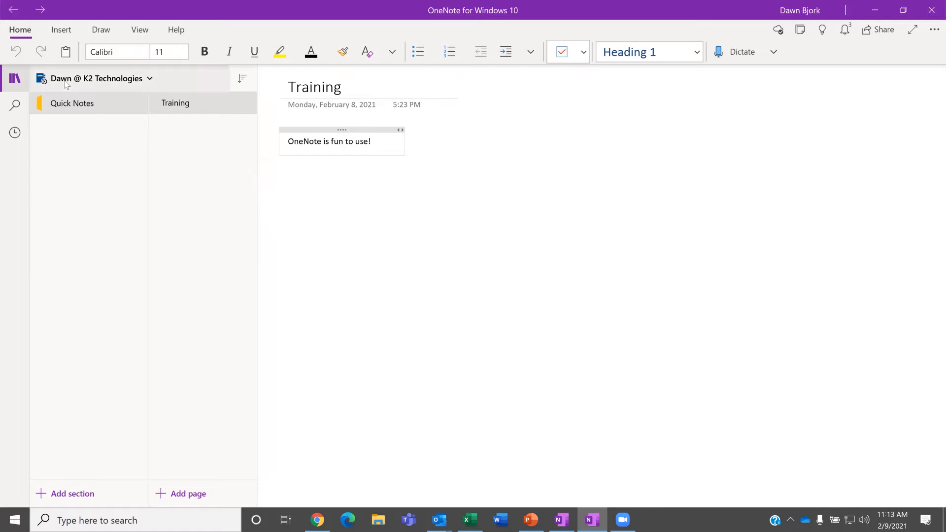
pyautogui.click(112, 79)
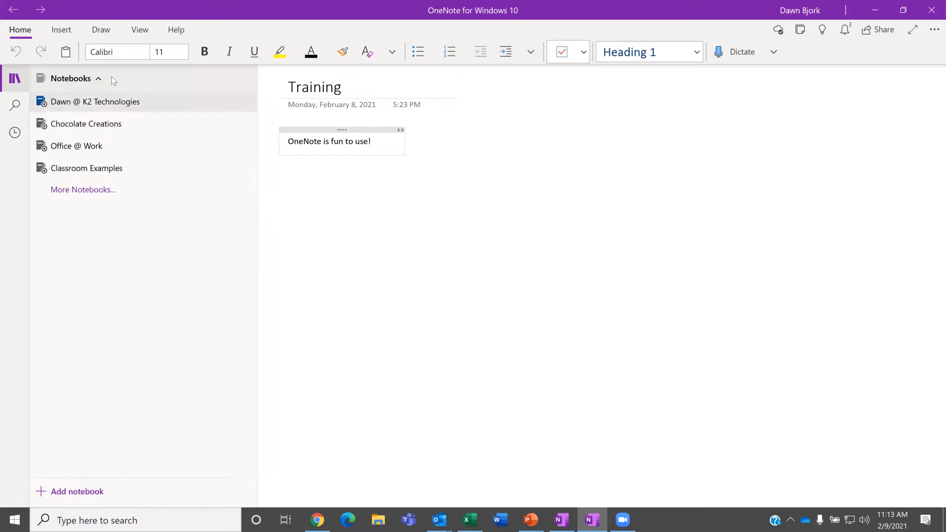
pyautogui.click(94, 106)
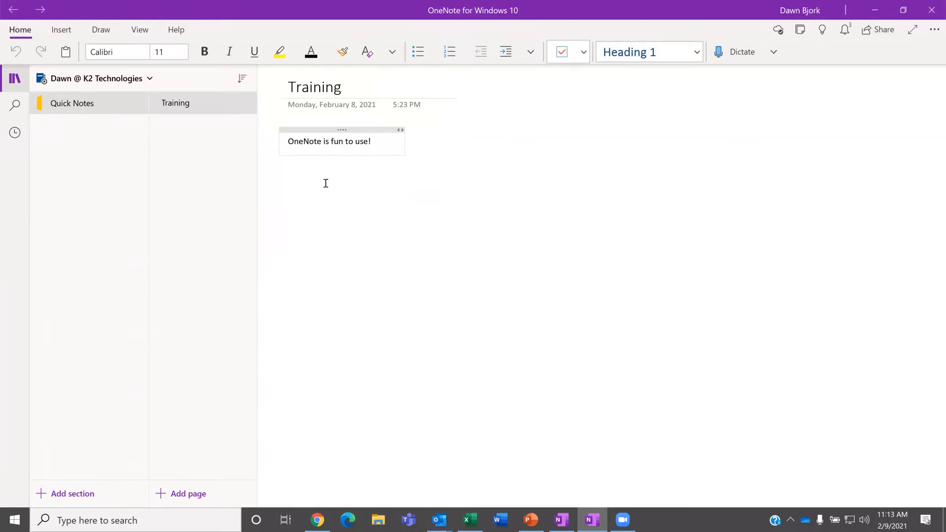
pyautogui.click(779, 32)
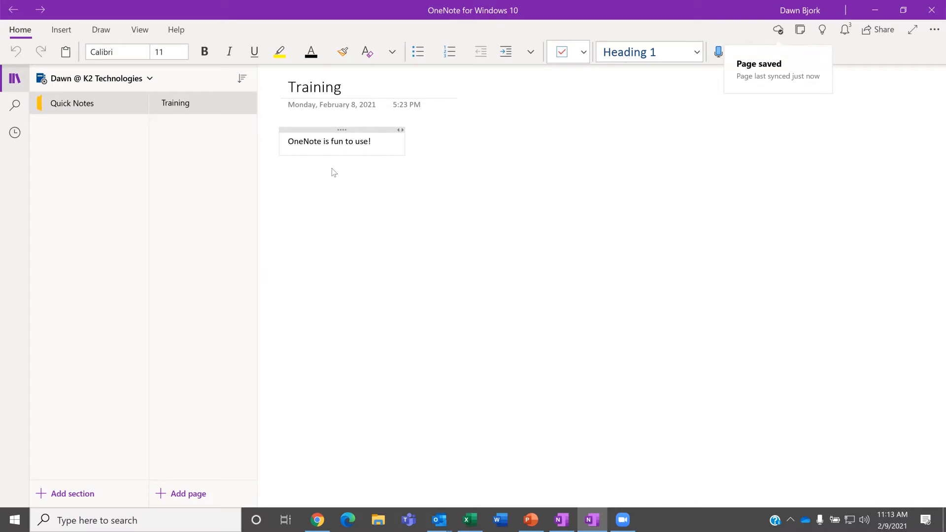
pyautogui.click(393, 172)
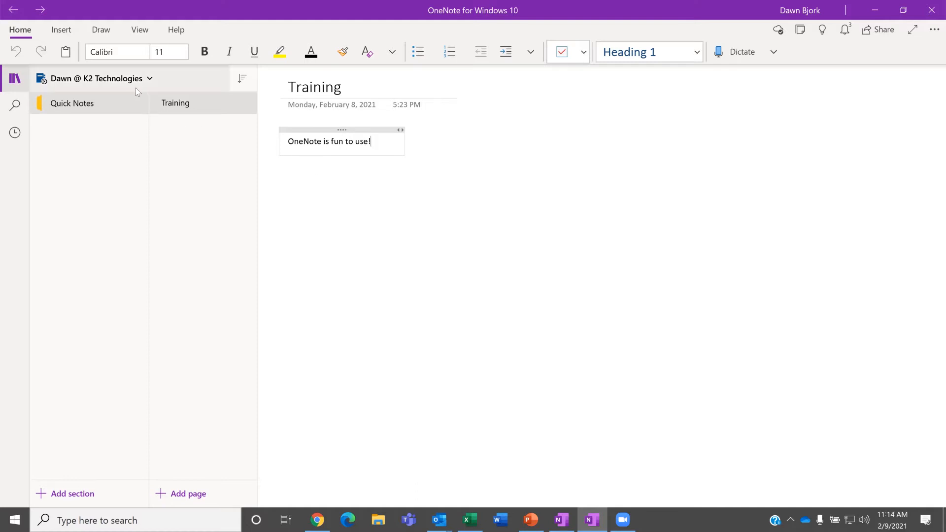
# Step: Paste the bold welcome heading on a new line below 'OneNote is fun to use!'
pyautogui.click(593, 520)
pyautogui.press('Return')
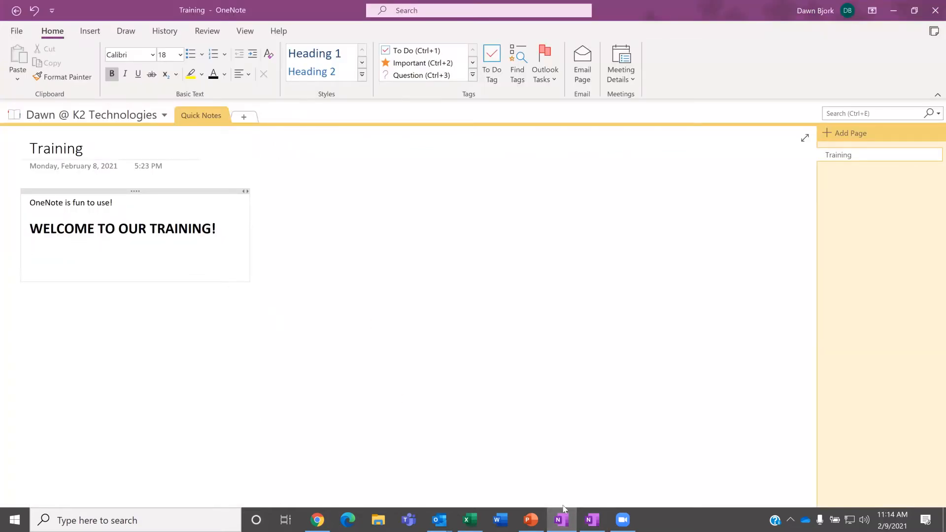
pyautogui.click(593, 520)
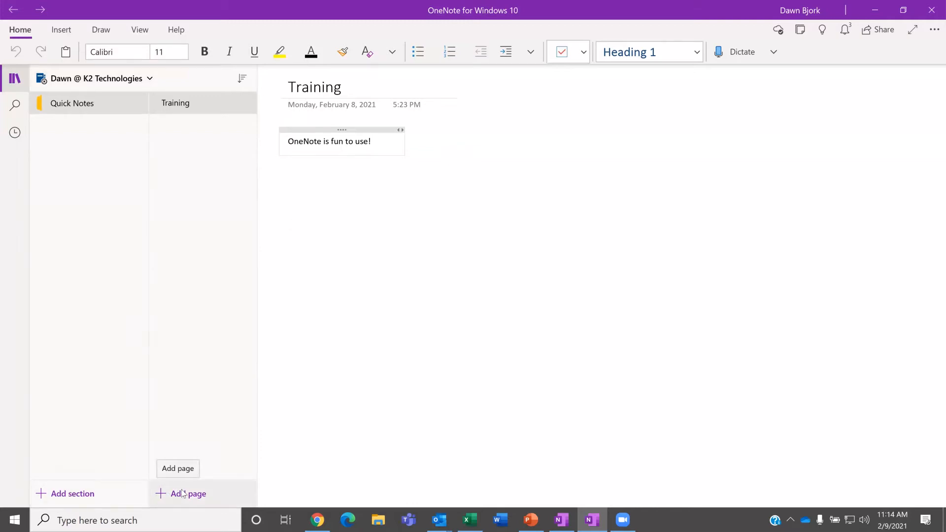
pyautogui.press('Return')
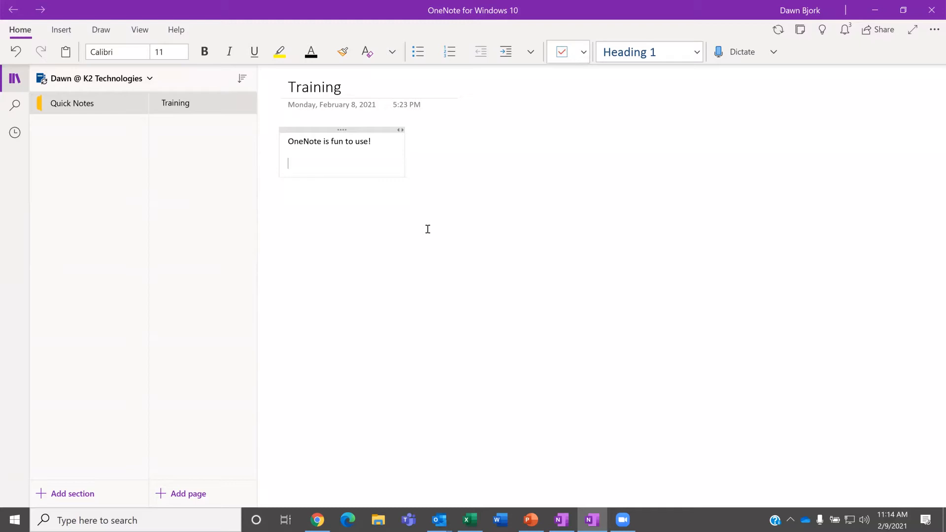
pyautogui.hotkey('ctrl', 'v')
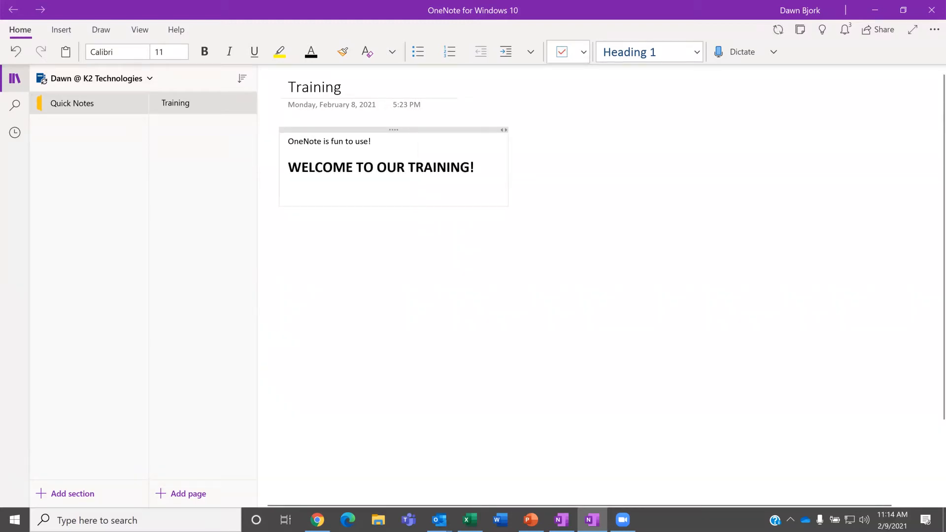
# Step: Add a 'LOOK AT THIS!' line under the welcome heading, coloured red and bold
pyautogui.write('OOK AT THIS!')
pyautogui.moveTo(343, 192); pyautogui.dragTo(283, 194)
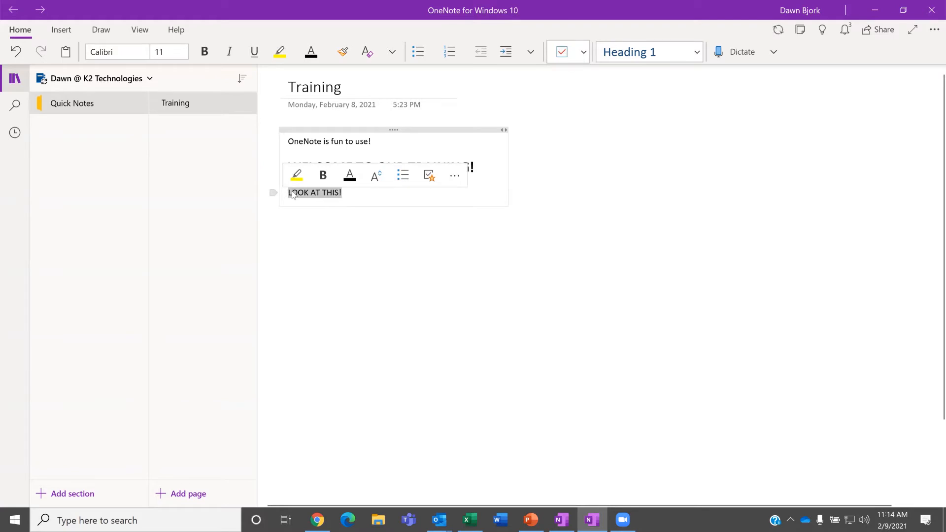
pyautogui.click(359, 176)
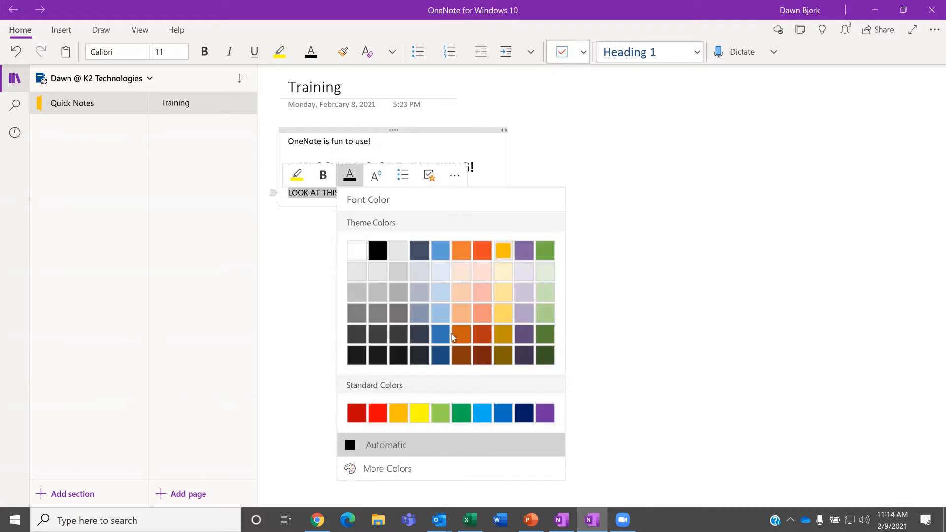
pyautogui.click(378, 414)
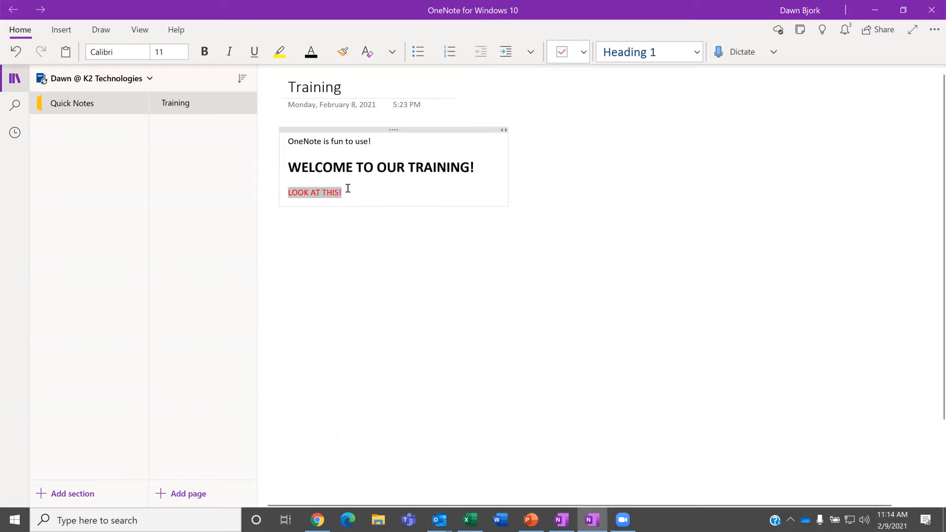
pyautogui.click(205, 52)
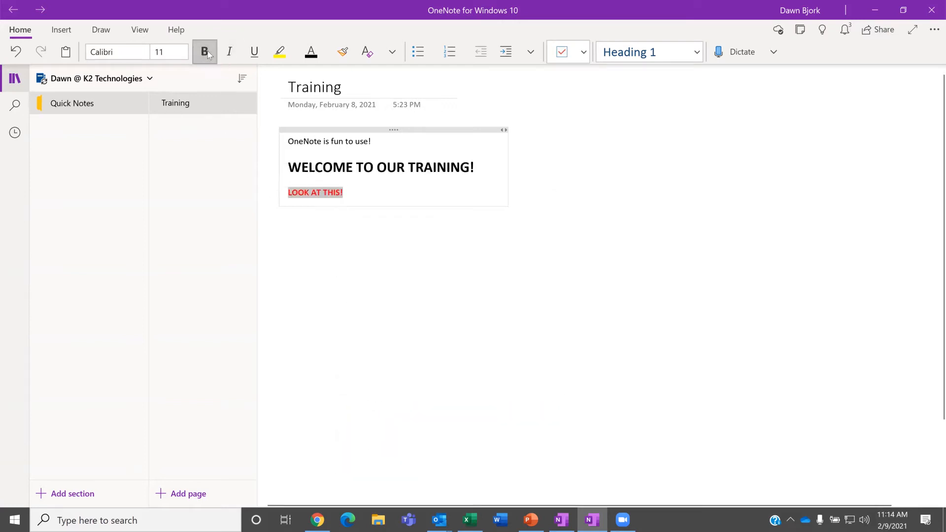
pyautogui.click(391, 193)
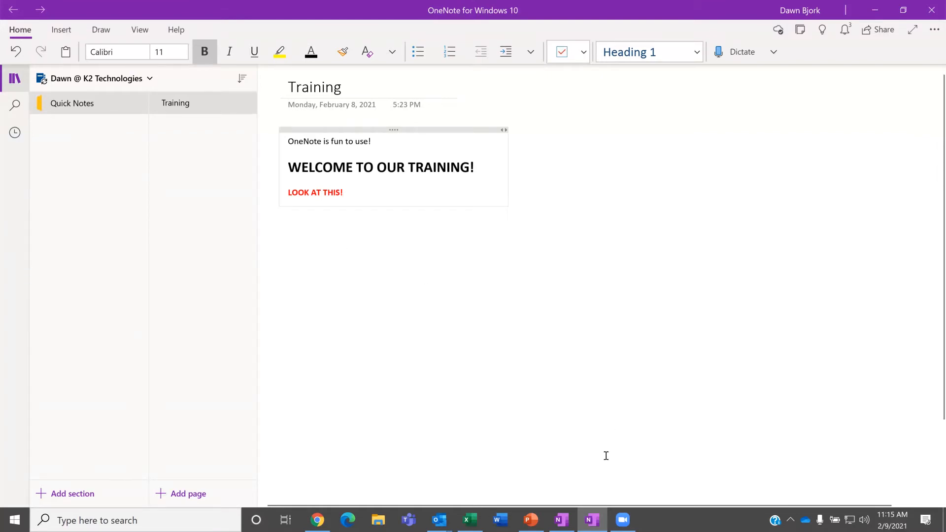
# Step: Bring the OneNote desktop window forward to see the synced red bold LOOK AT THIS! line
pyautogui.click(566, 520)
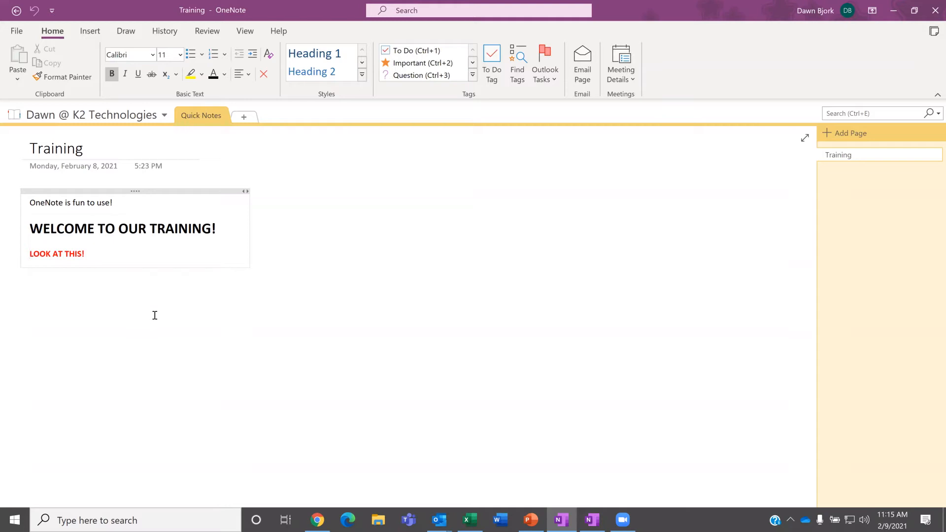
# Step: Start a new notebook through File > New in the OneDrive - K2 Technologies Documents folder
pyautogui.click(18, 33)
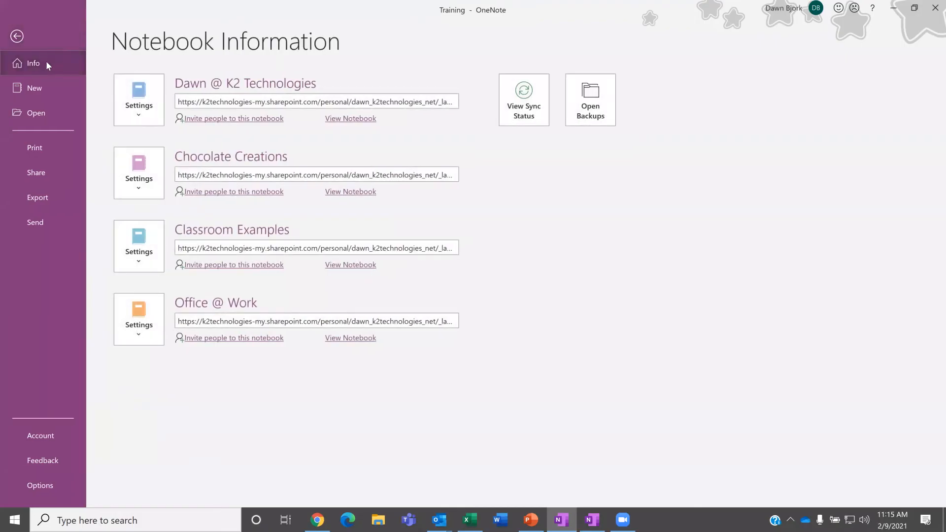
pyautogui.click(36, 85)
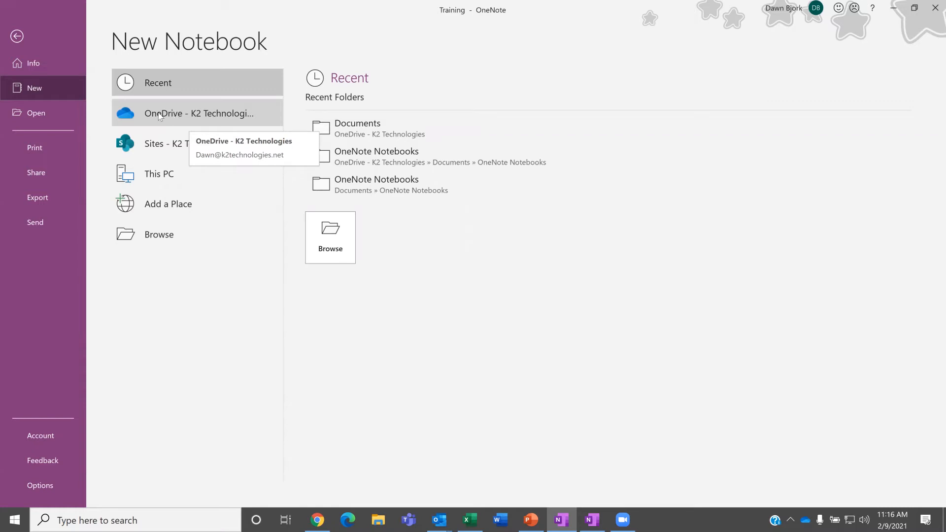
pyautogui.click(159, 117)
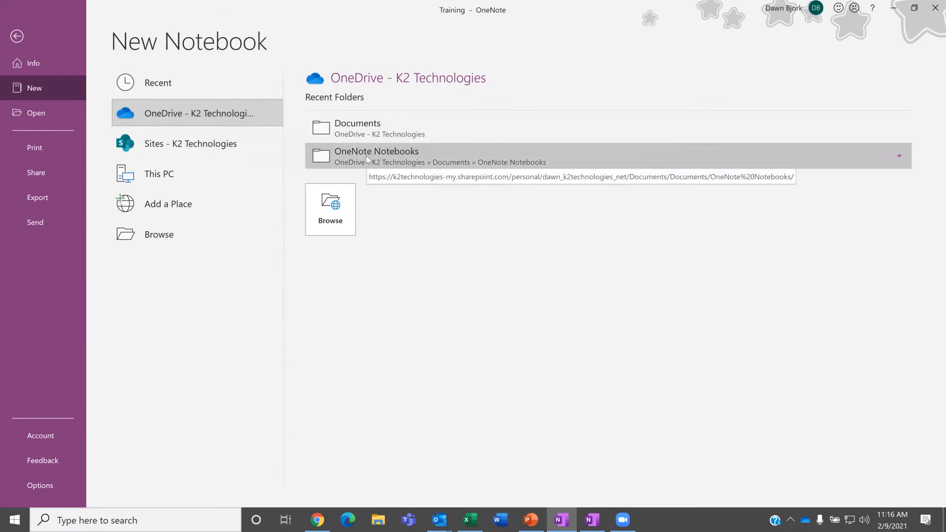
pyautogui.click(362, 129)
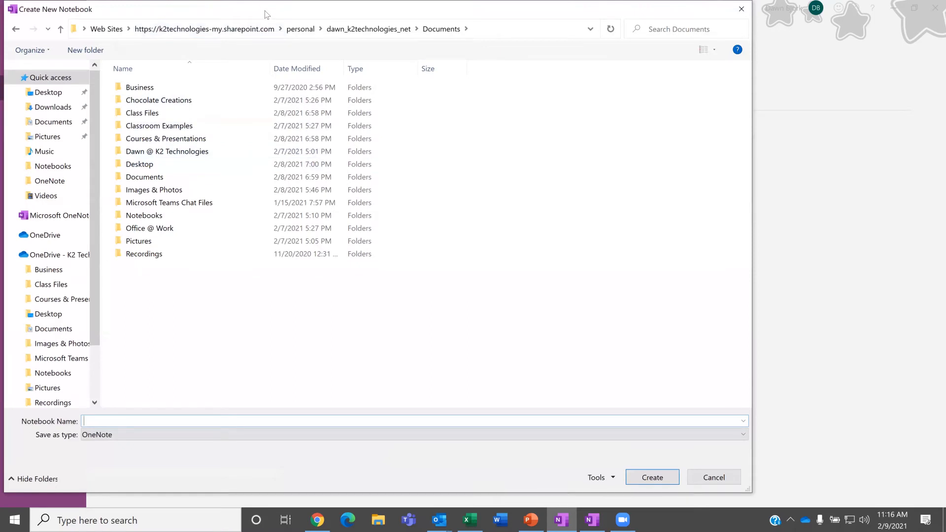
# Step: Name the new OneDrive notebook 'Business Practice' and create it
pyautogui.moveTo(265, 13); pyautogui.dragTo(444, 22)
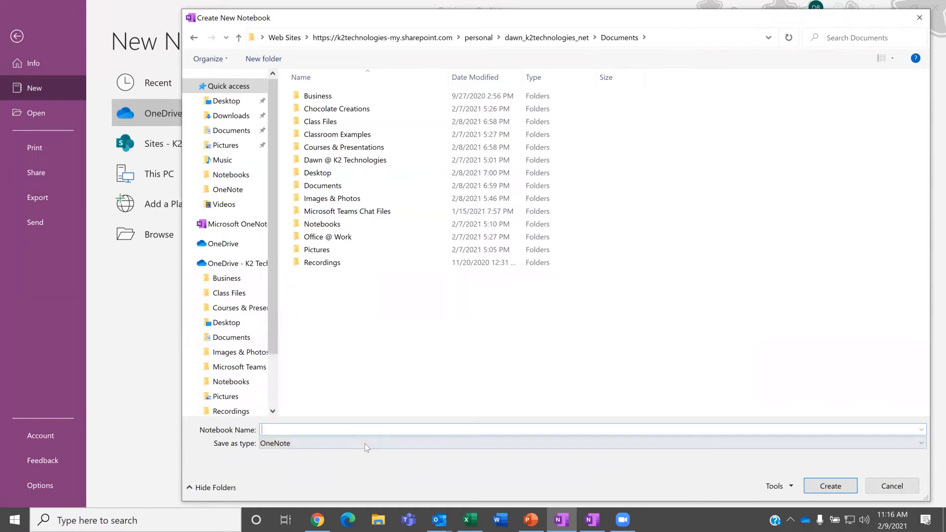
pyautogui.write('Busines')
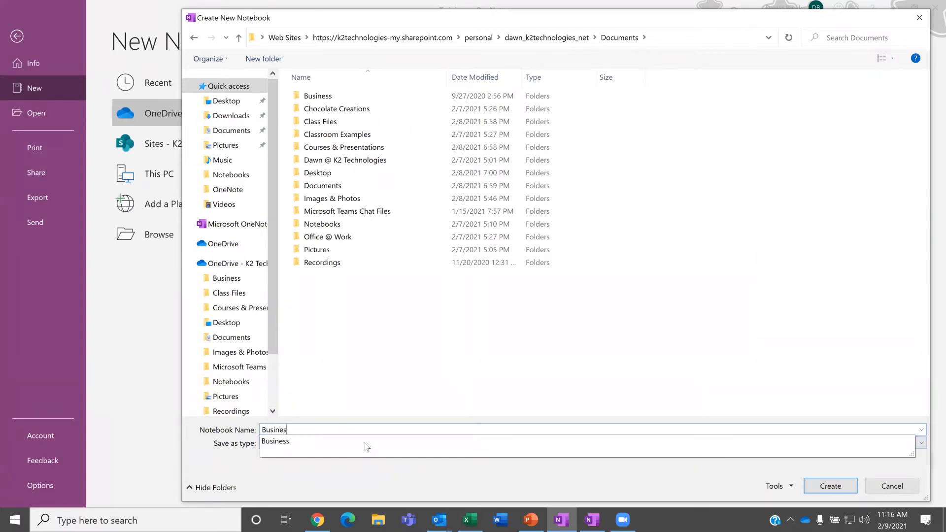
pyautogui.write('s Pract')
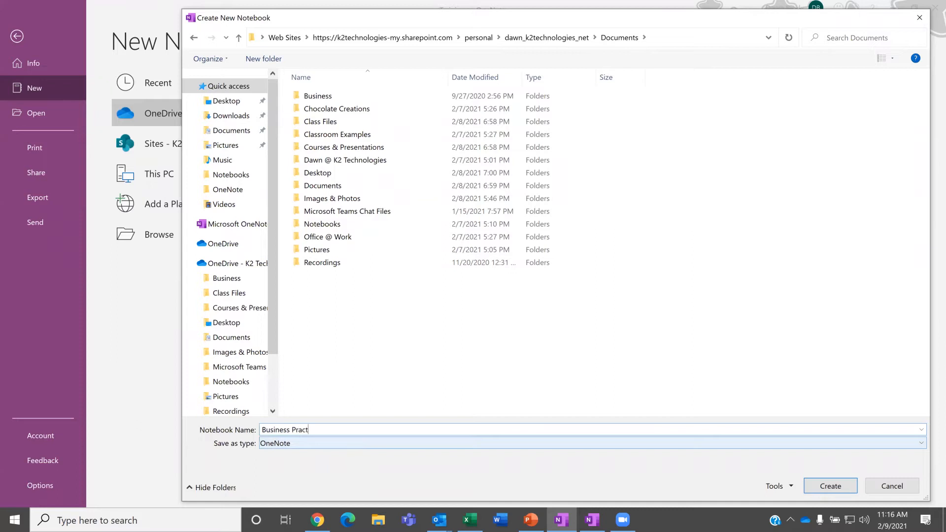
pyautogui.write('ice')
pyautogui.click(831, 487)
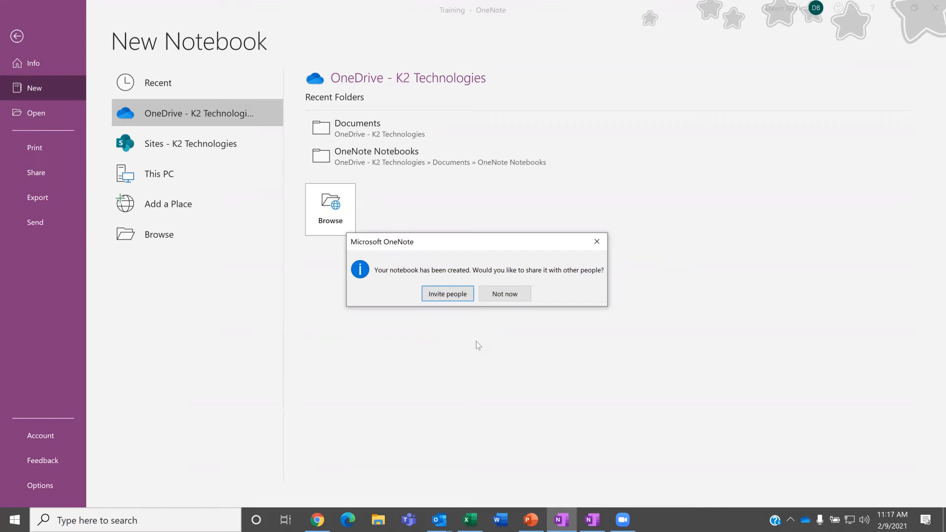
# Step: Choose Not now in the share prompt to open the empty Business Practice notebook
pyautogui.click(506, 296)
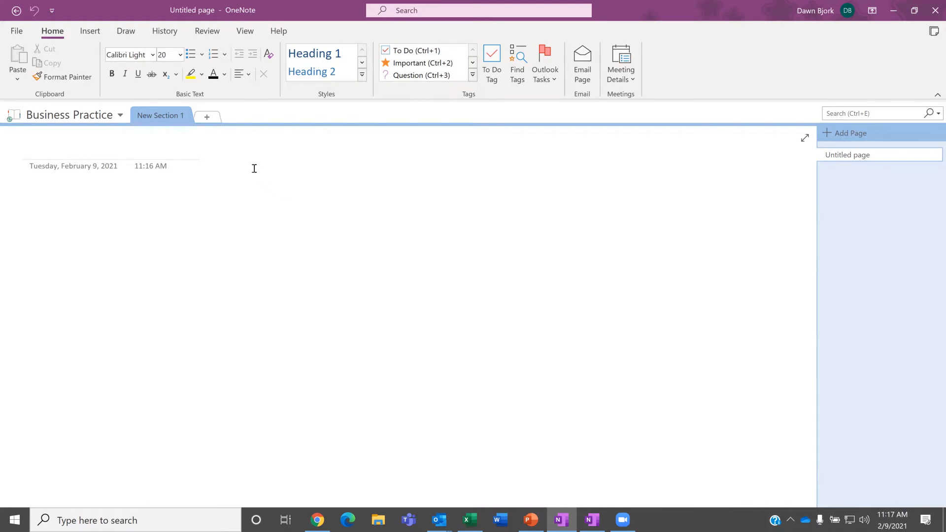
pyautogui.click(15, 32)
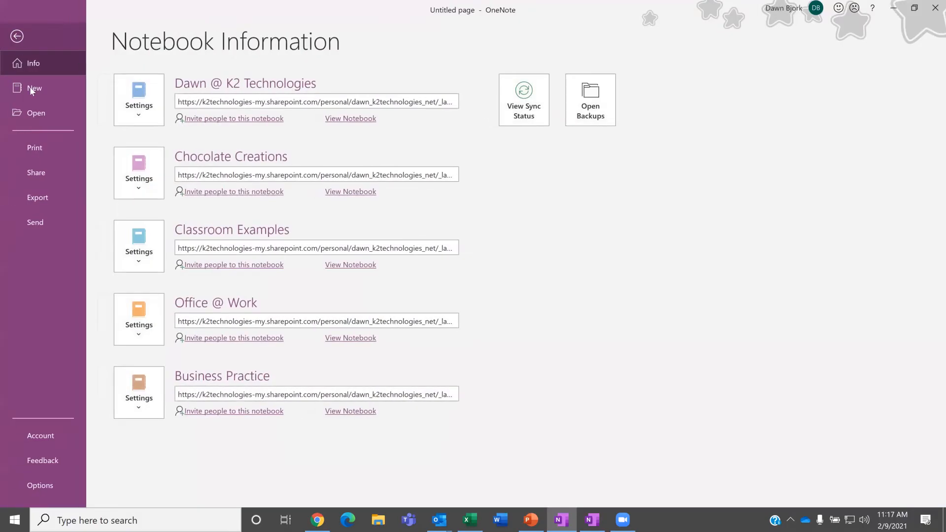
pyautogui.click(37, 175)
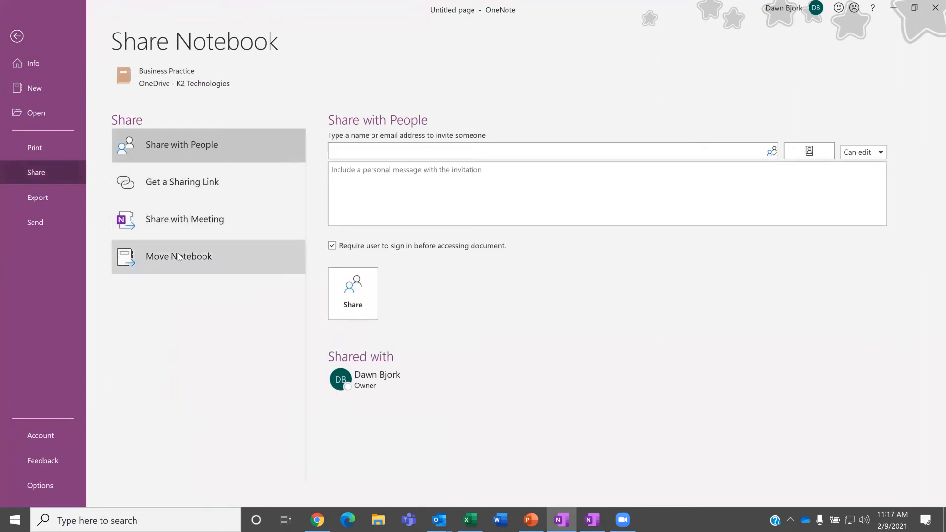
pyautogui.click(246, 143)
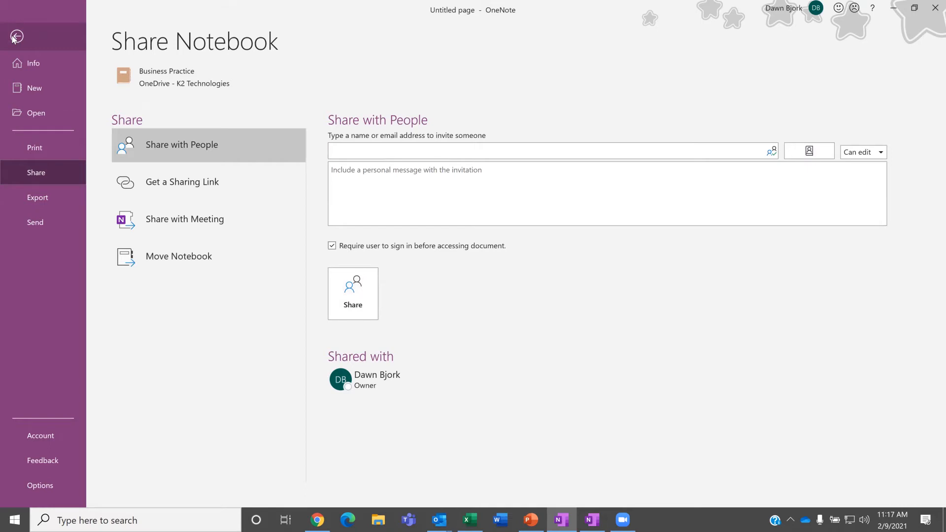
pyautogui.click(16, 37)
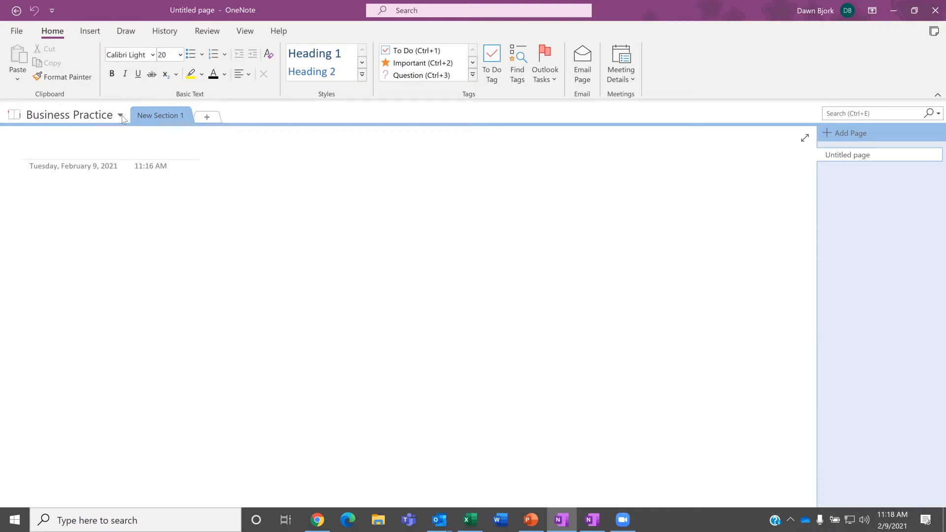
# Step: Switch to the Chocolate Creations notebook and open the Images page under Website Content
pyautogui.click(120, 116)
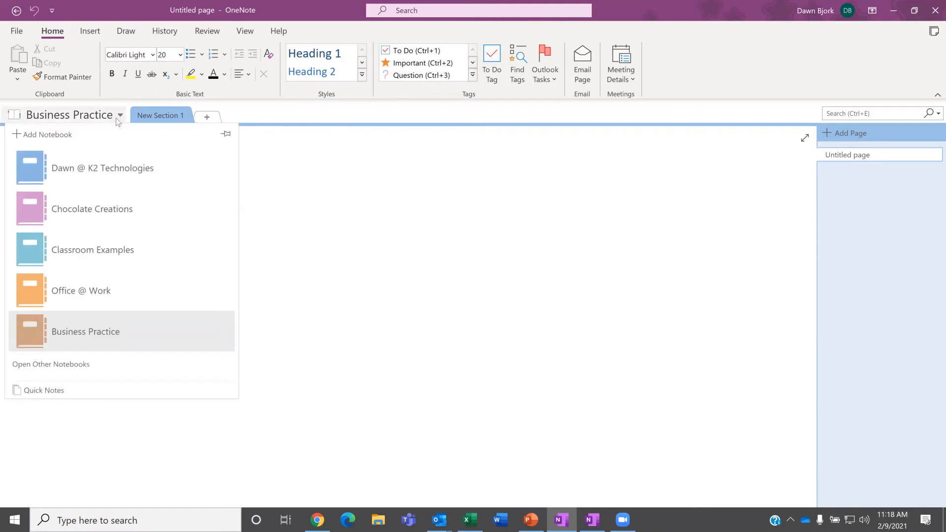
pyautogui.click(121, 214)
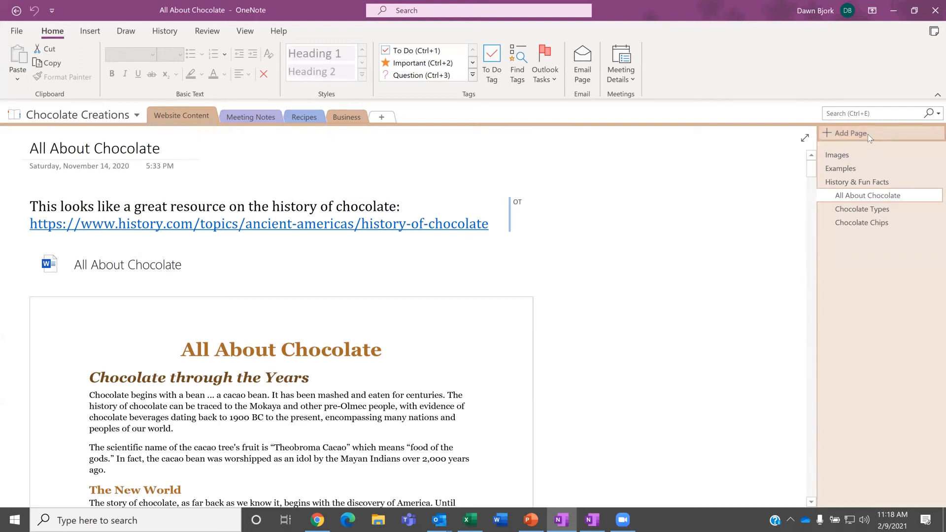
pyautogui.click(851, 158)
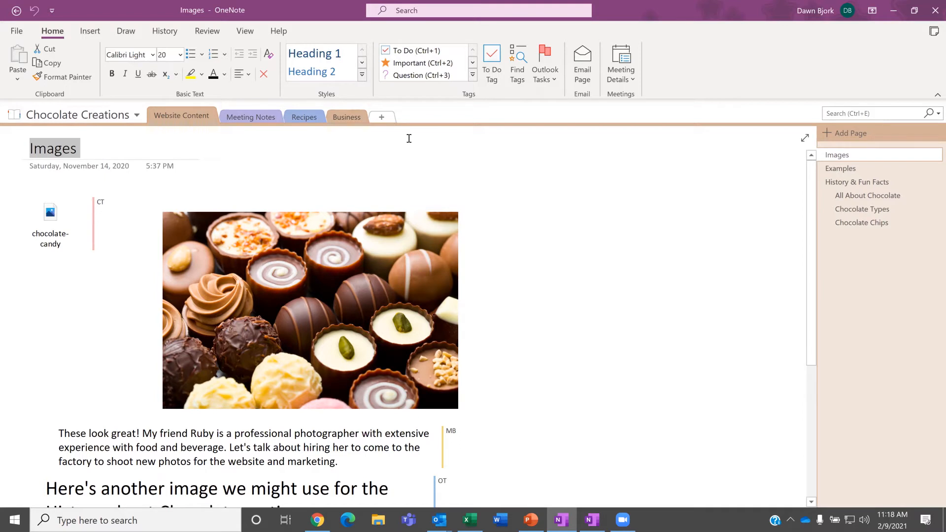
# Step: Add a new section named Projects to the Chocolate Creations notebook
pyautogui.click(381, 120)
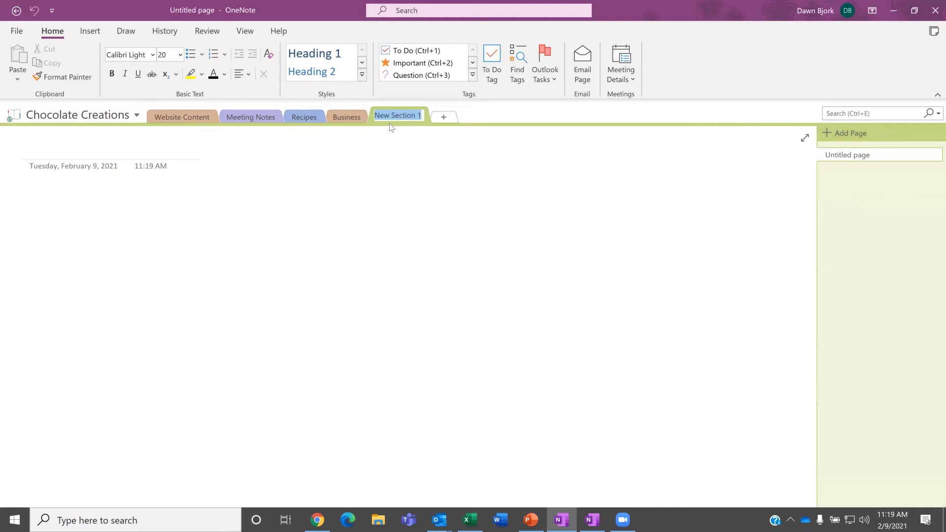
pyautogui.write('project')
pyautogui.press('BackSpace')
pyautogui.press('BackSpace')
pyautogui.press('BackSpace')
pyautogui.press('BackSpace')
pyautogui.press('BackSpace')
pyautogui.press('BackSpace')
pyautogui.press('BackSpace')
pyautogui.write('Projects')
pyautogui.press('Return')
# Step: Set the Projects section colour to Green
pyautogui.rightClick(391, 116)
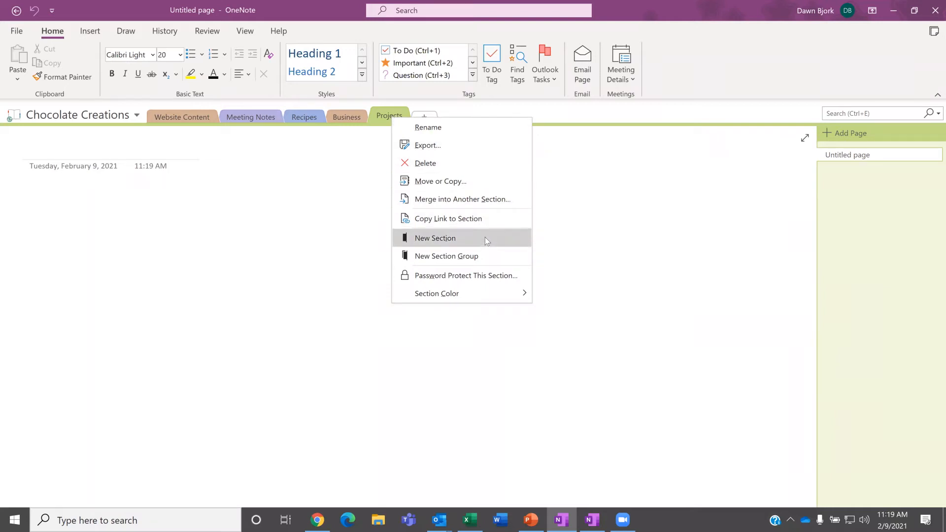
pyautogui.moveTo(486, 294)
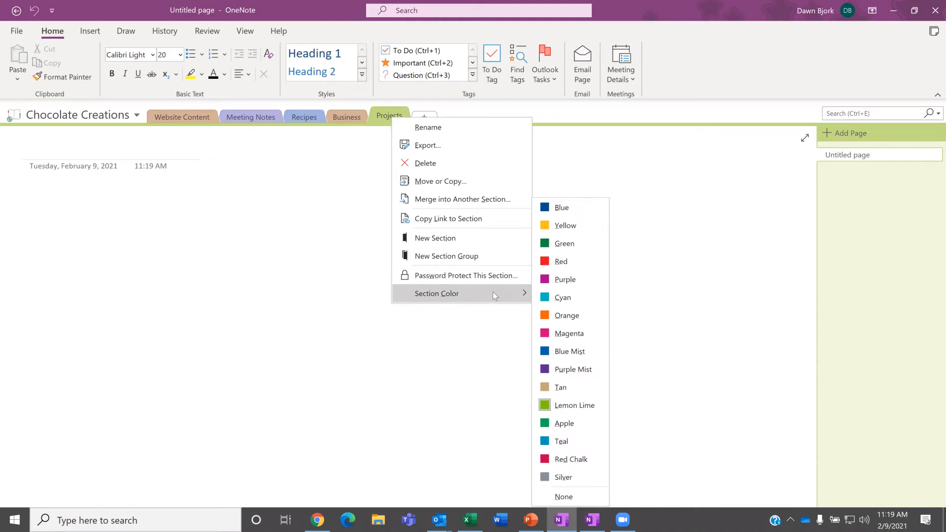
pyautogui.click(563, 245)
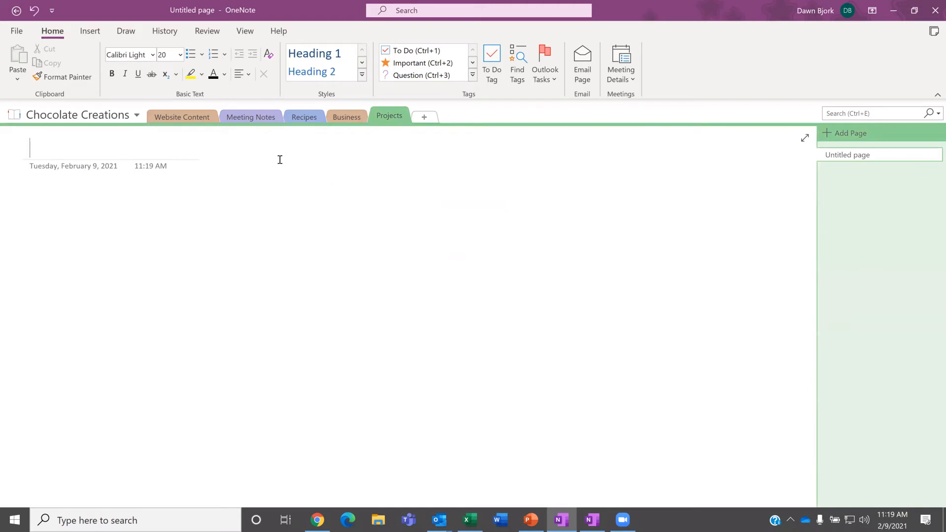
pyautogui.rightClick(388, 116)
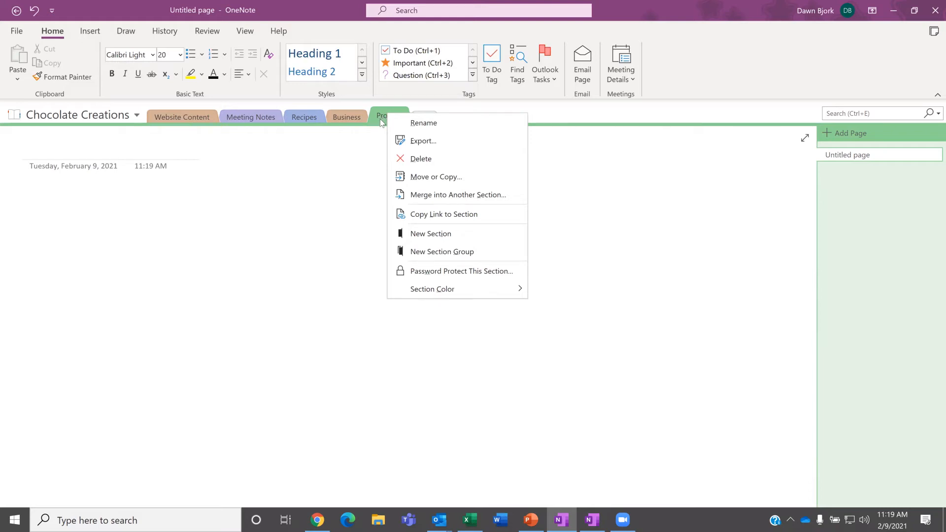
pyautogui.click(379, 152)
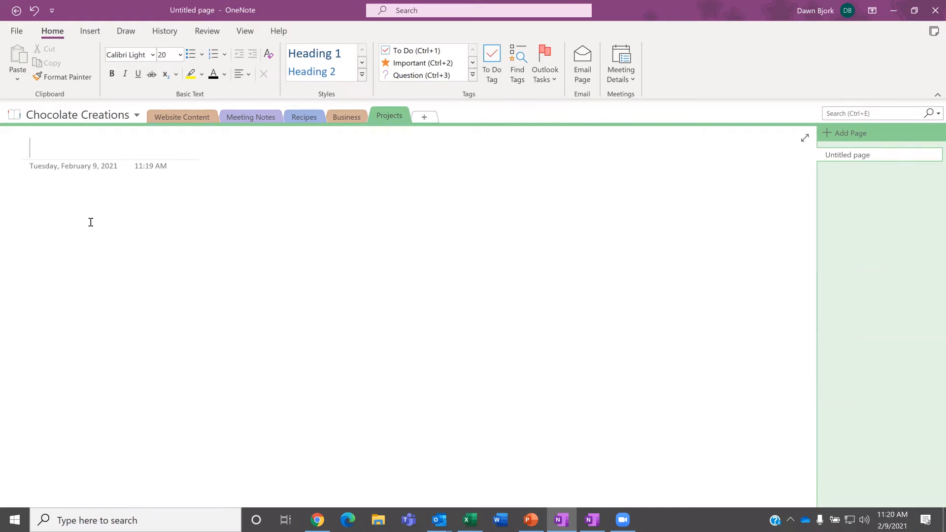
# Step: Enter 'Board Retreat' as the page title and move into the page body
pyautogui.write('Board Retreat')
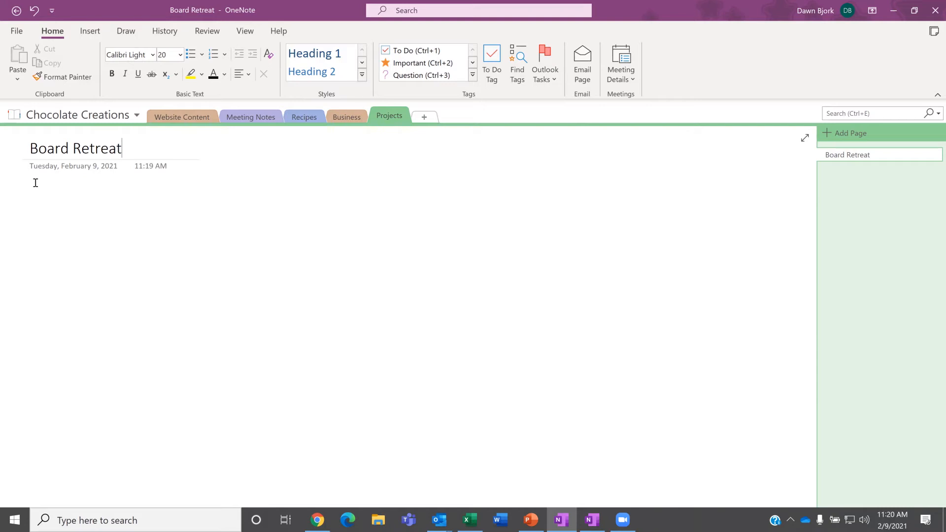
pyautogui.press('Return')
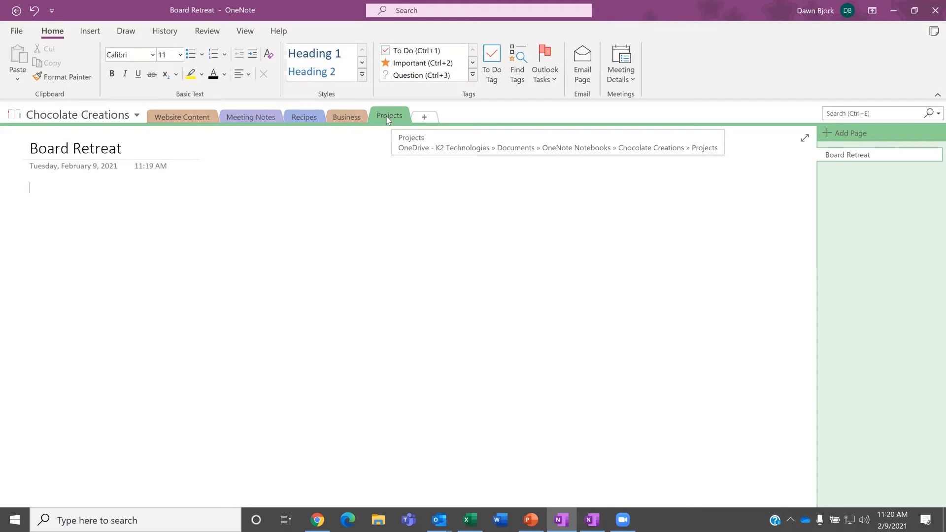
# Step: Move Projects to the first tab and Business to second, then check both sections
pyautogui.moveTo(393, 115); pyautogui.dragTo(149, 117)
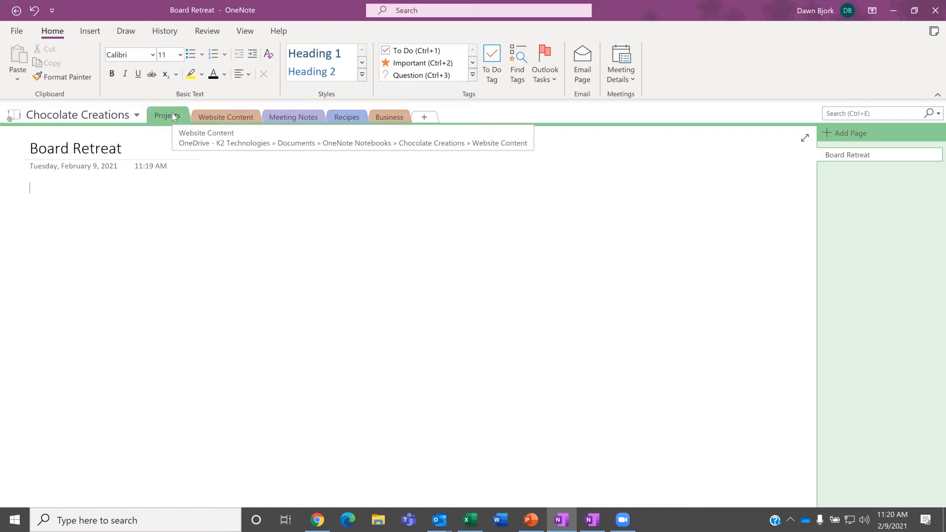
pyautogui.moveTo(397, 115); pyautogui.dragTo(199, 117)
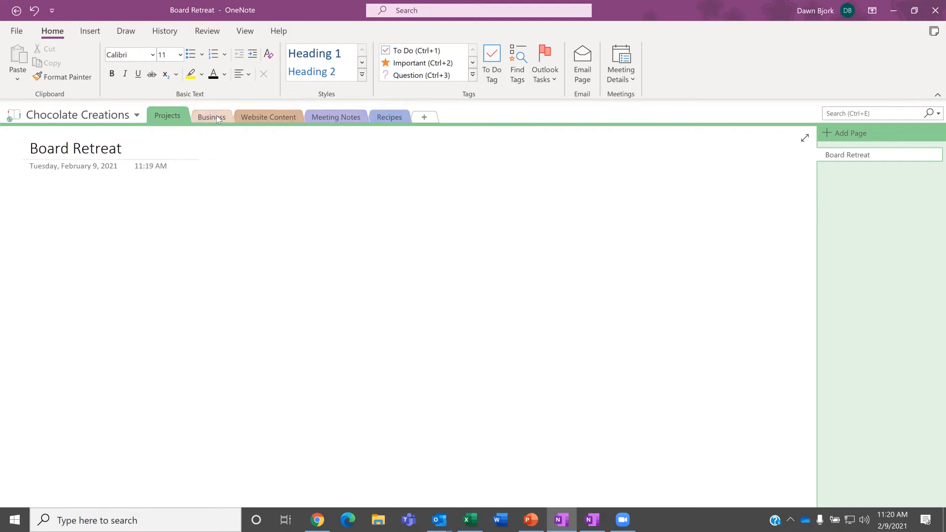
pyautogui.click(215, 118)
pyautogui.click(167, 116)
# Step: Write the bullets 'Choose date', 'Select venue' and 'Lodging' on the Board Retreat page
pyautogui.click(192, 55)
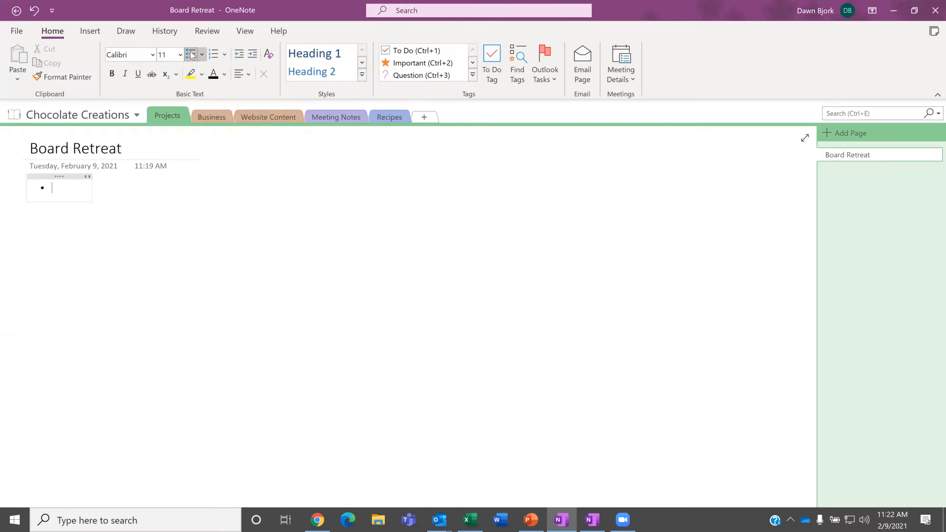
pyautogui.write('Choose date')
pyautogui.press('Return')
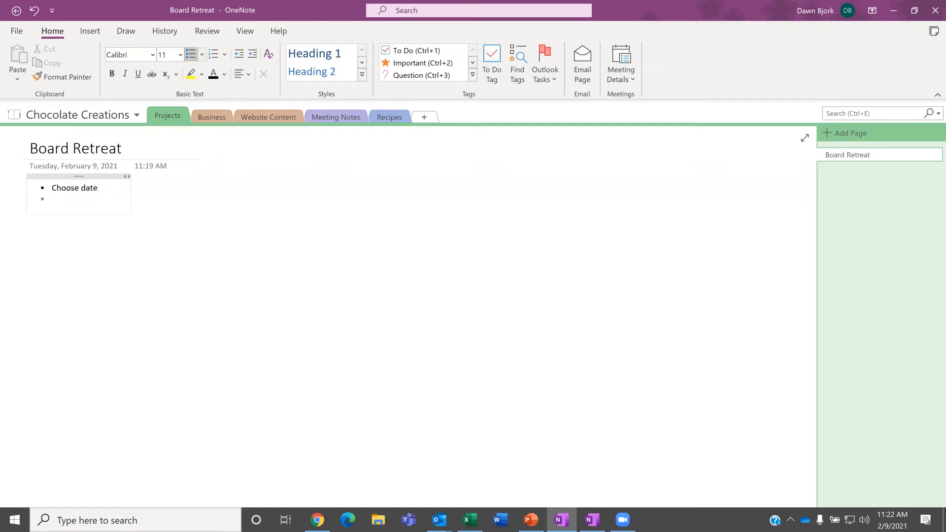
pyautogui.write('Select')
pyautogui.press('BackSpace')
pyautogui.press('BackSpace')
pyautogui.press('BackSpace')
pyautogui.press('BackSpace')
pyautogui.press('BackSpace')
pyautogui.write('elect venue')
pyautogui.press('Return')
pyautogui.write('Lodging')
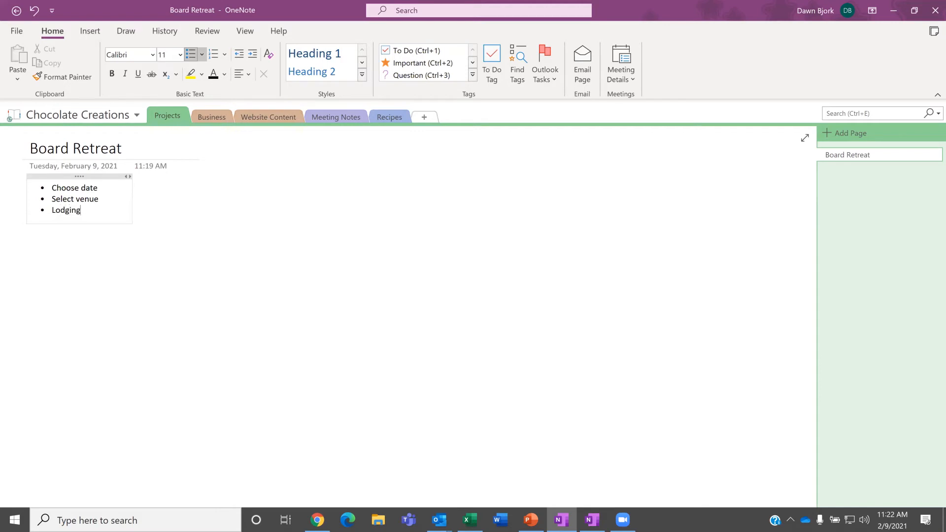
pyautogui.press('Return')
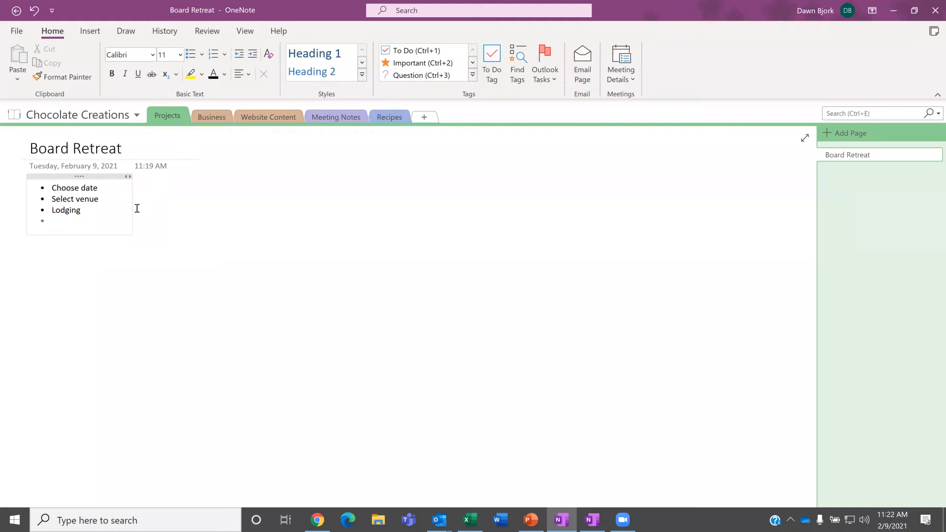
pyautogui.click(177, 185)
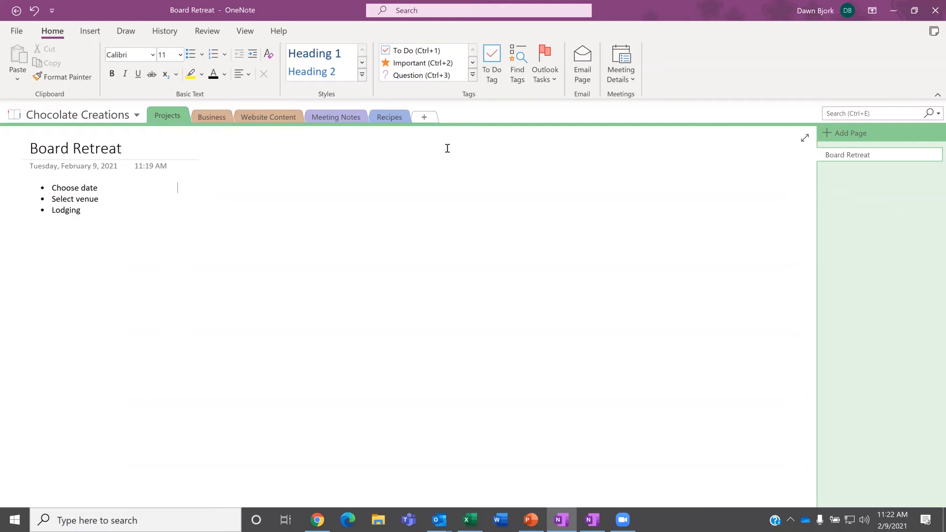
# Step: Insert a note with an empty To Do checkbox beside the bulleted list
pyautogui.click(495, 78)
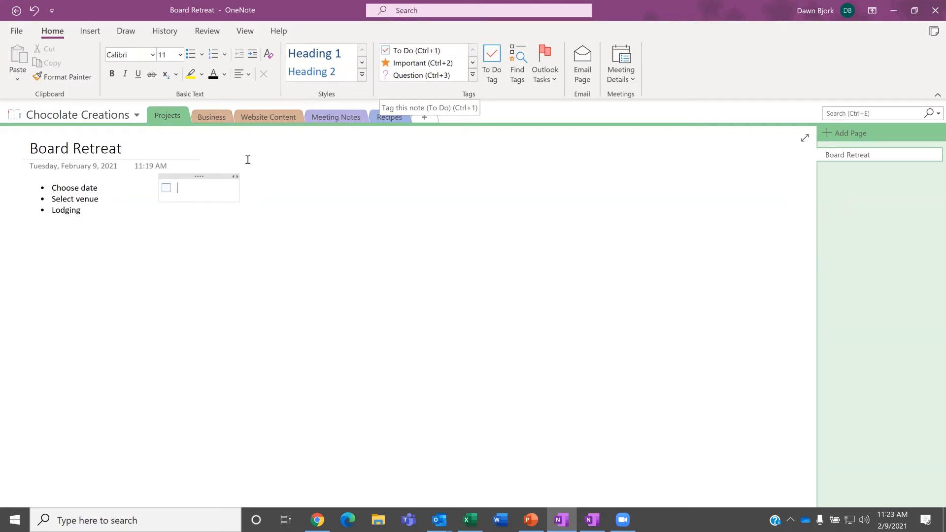
pyautogui.click(472, 75)
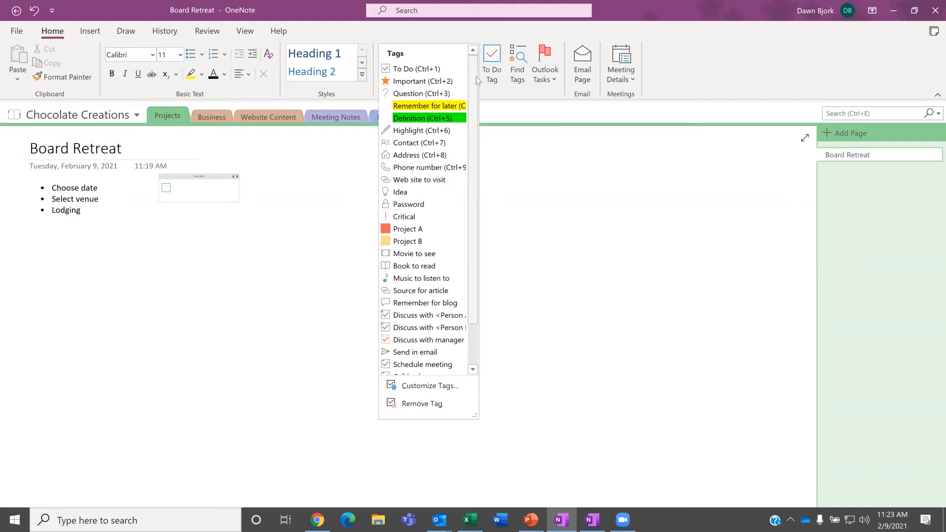
pyautogui.click(450, 31)
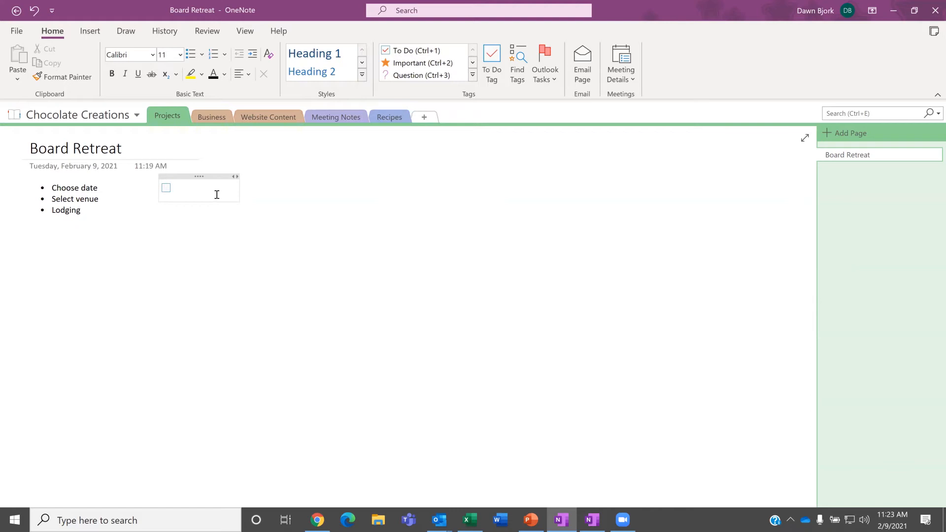
# Step: Type the to-do items 'Choose date', 'Select venue' and 'Lodging'
pyautogui.write('Choose date')
pyautogui.press('Return')
pyautogui.write('Select venue')
pyautogui.press('Return')
pyautogui.write('Lo')
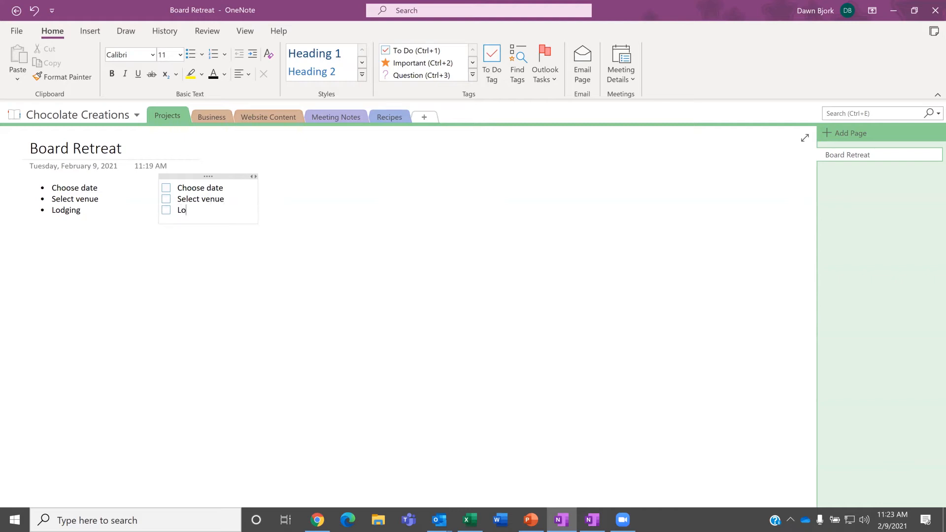
pyautogui.write('dging')
pyautogui.press('Return')
pyautogui.click(350, 244)
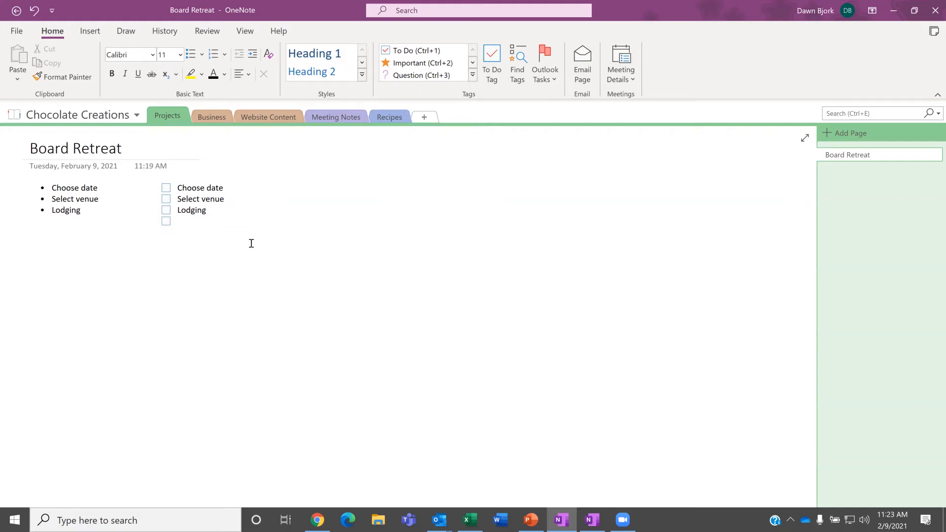
# Step: Tick Choose date and flag Select venue as an Outlook task due Tomorrow
pyautogui.click(167, 188)
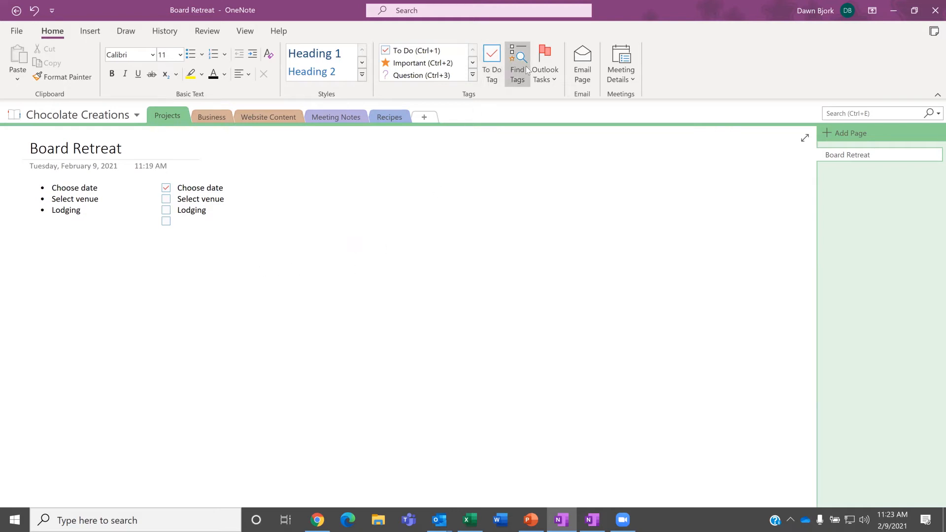
pyautogui.click(549, 81)
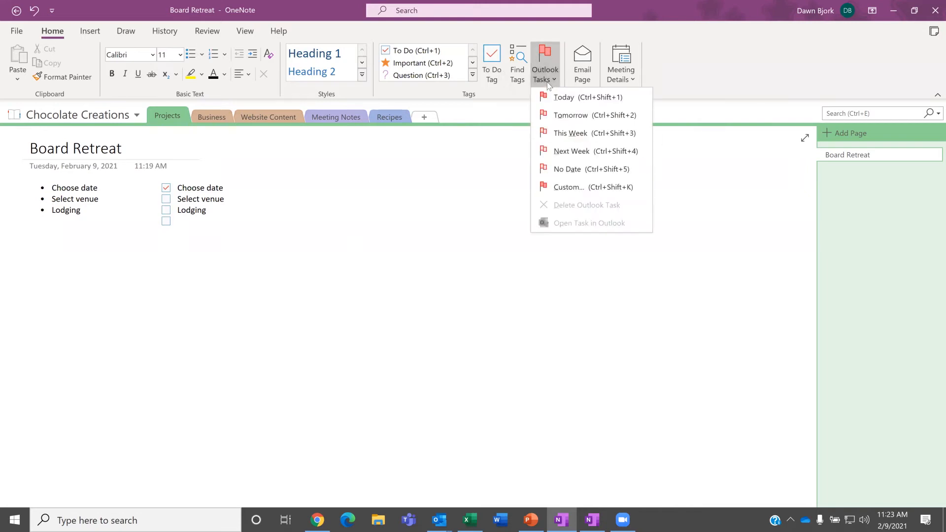
pyautogui.click(197, 202)
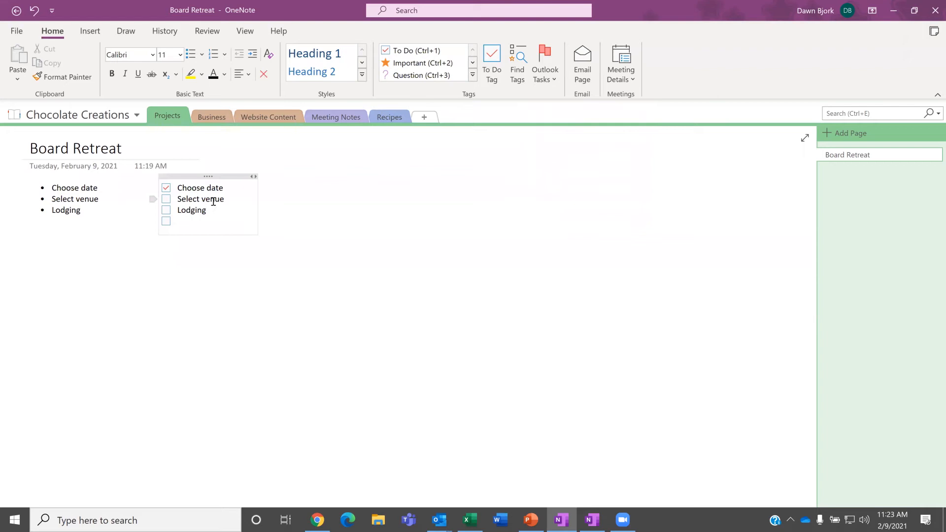
pyautogui.click(554, 76)
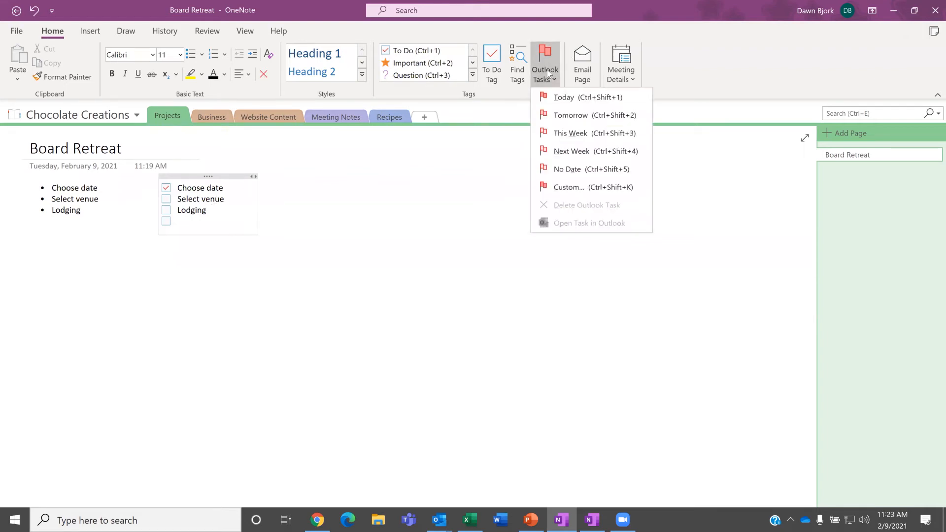
pyautogui.click(570, 119)
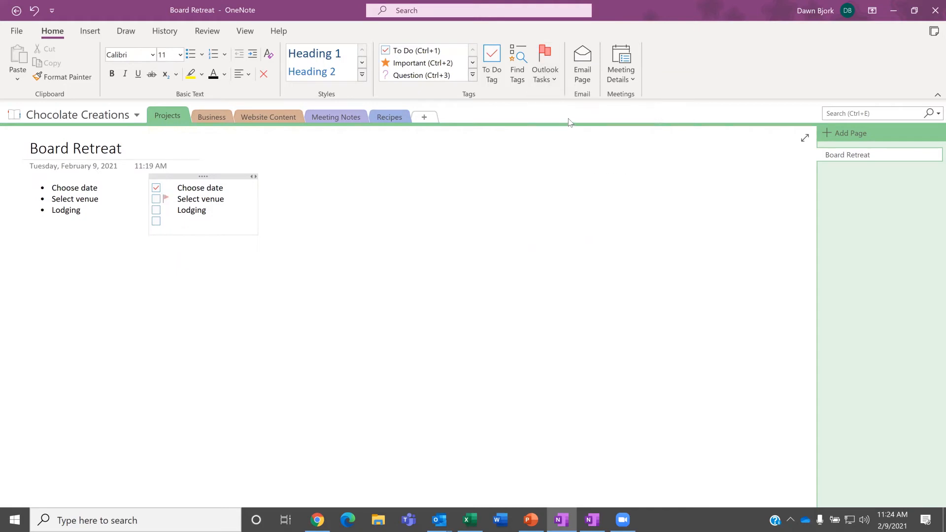
pyautogui.moveTo(167, 202)
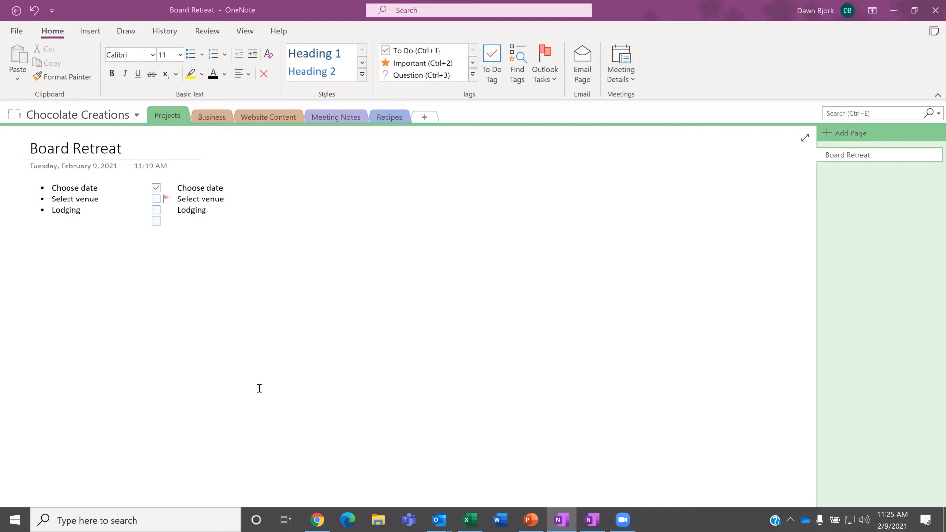
# Step: Show the Business section's Financial Statements page and bring up the Business section menu
pyautogui.click(207, 116)
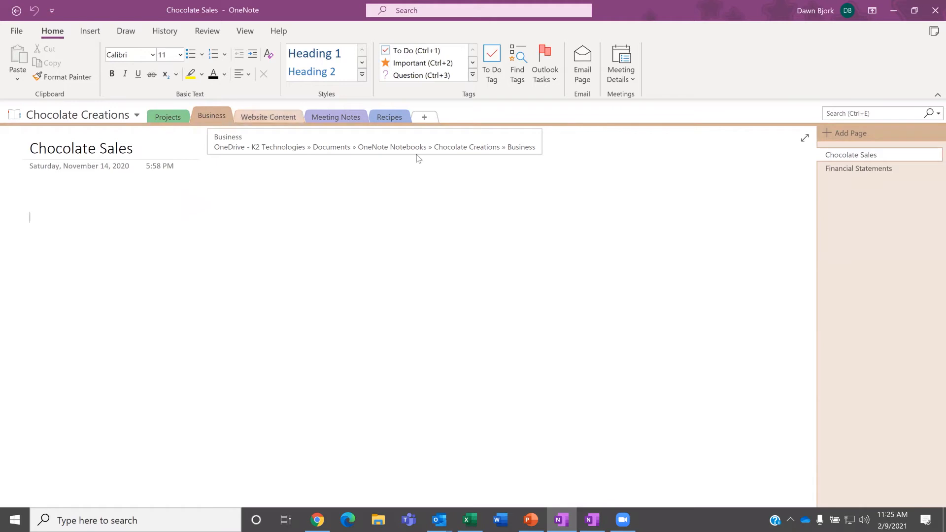
pyautogui.click(879, 169)
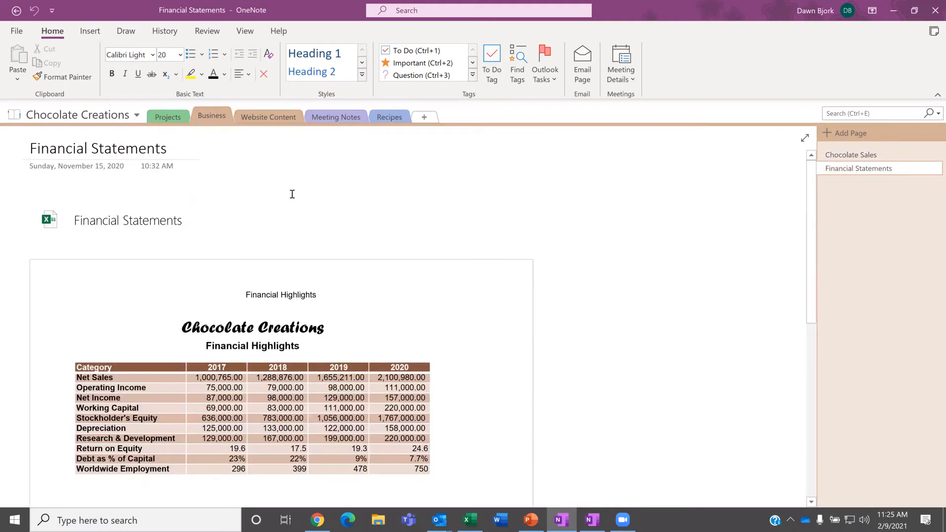
pyautogui.rightClick(209, 119)
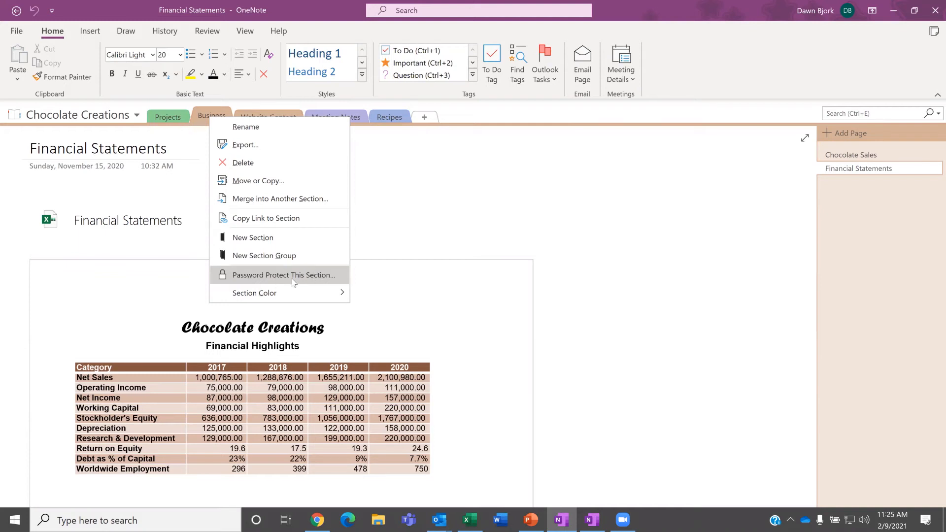
# Step: Set and confirm a password on the Business section, choosing Keep Existing Backups
pyautogui.click(262, 278)
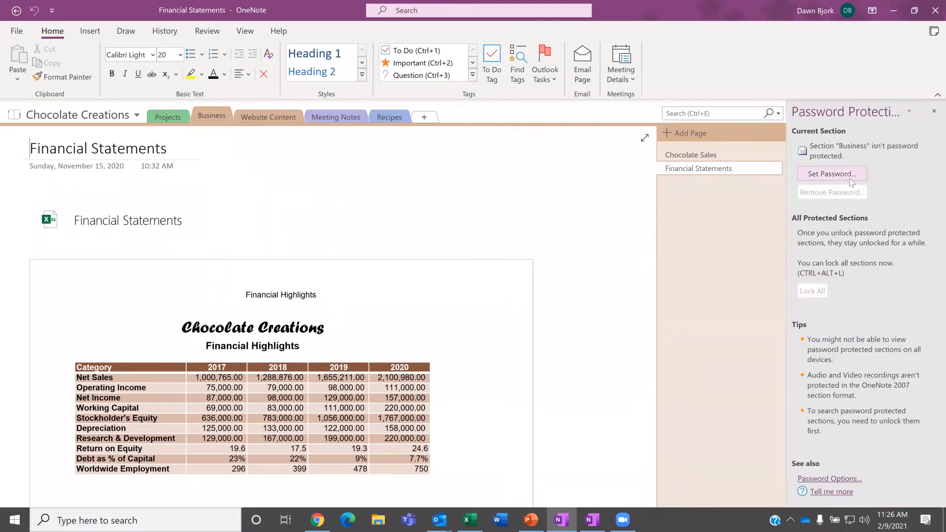
pyautogui.click(819, 176)
pyautogui.write('abc')
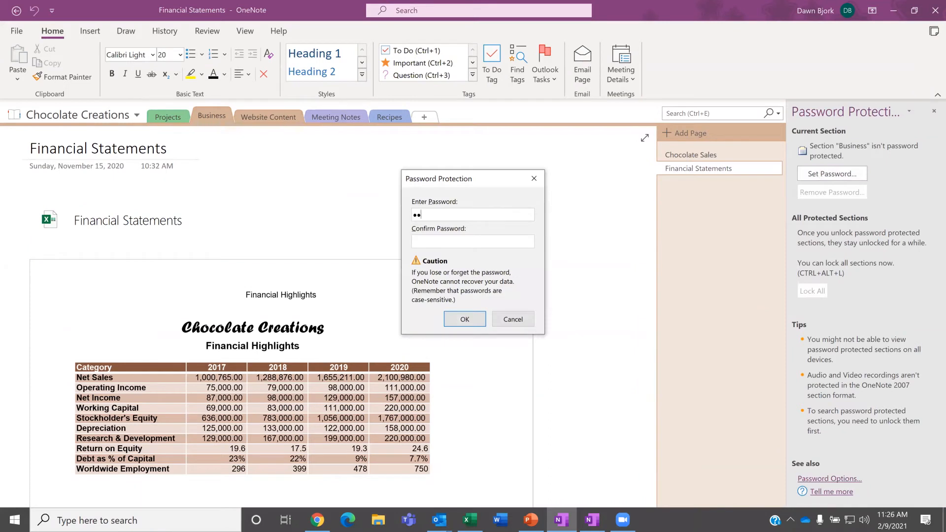
pyautogui.click(456, 243)
pyautogui.write('abc')
pyautogui.click(465, 319)
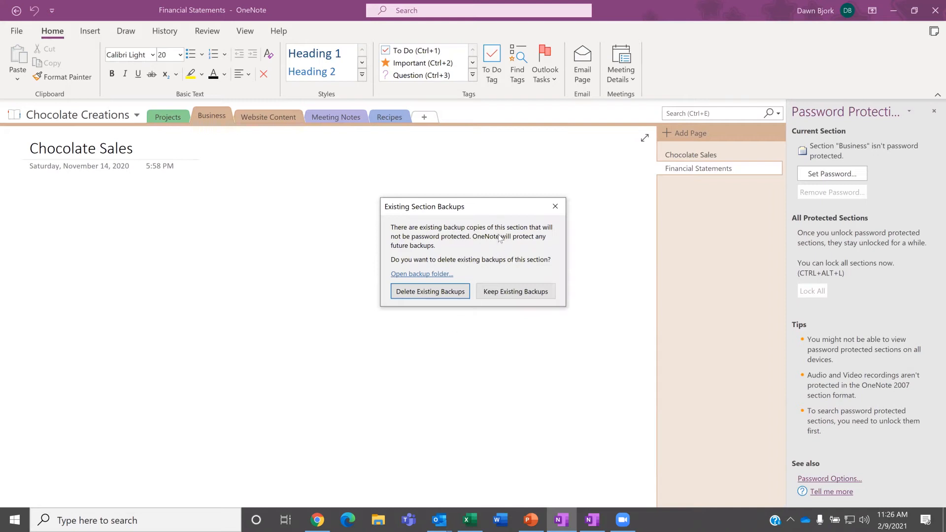
pyautogui.click(507, 292)
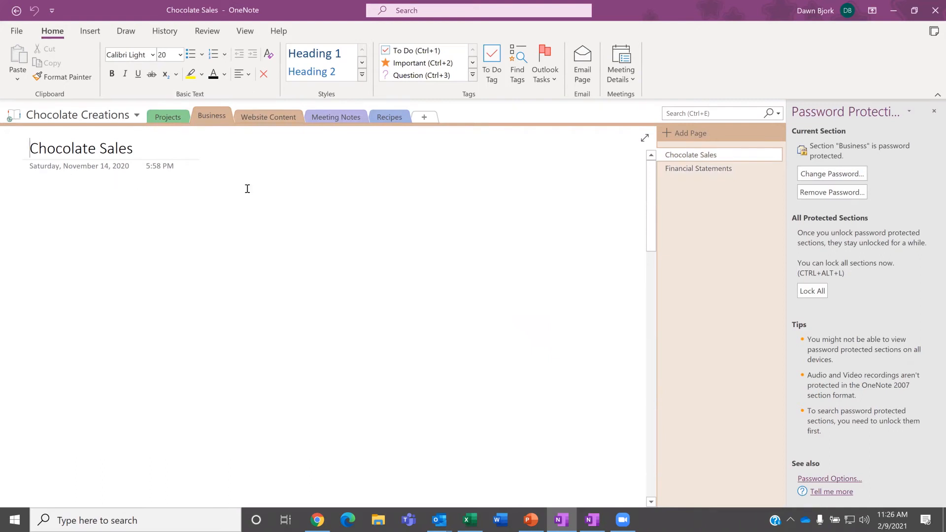
# Step: Close the password pane, revisit Business, and reopen its password protection settings
pyautogui.click(933, 111)
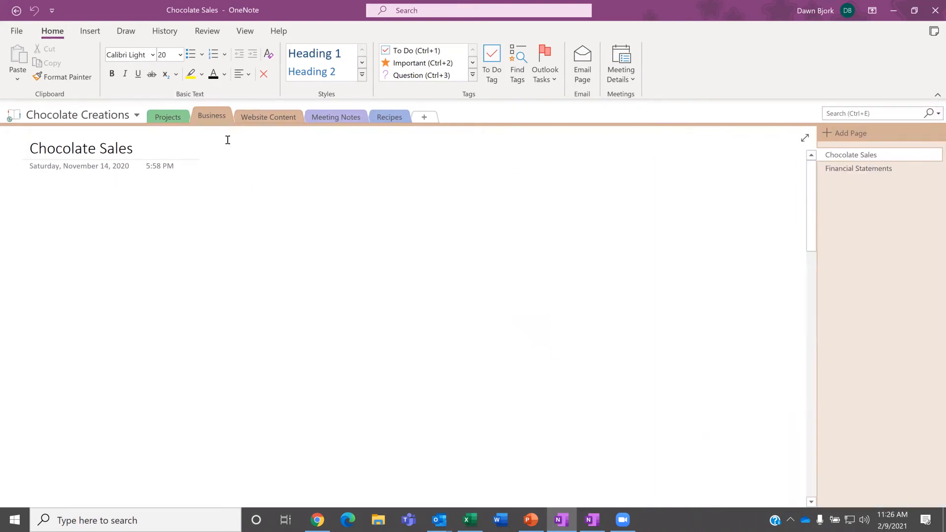
pyautogui.click(256, 116)
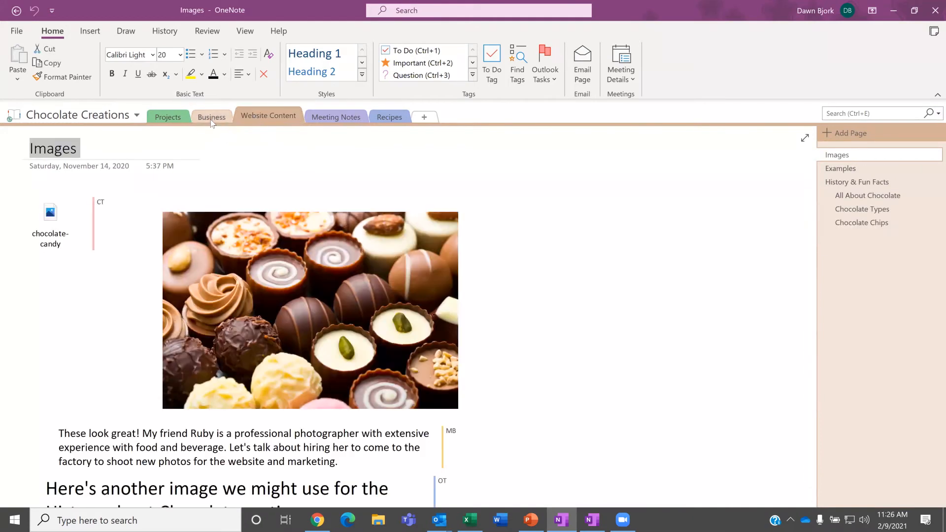
pyautogui.click(212, 119)
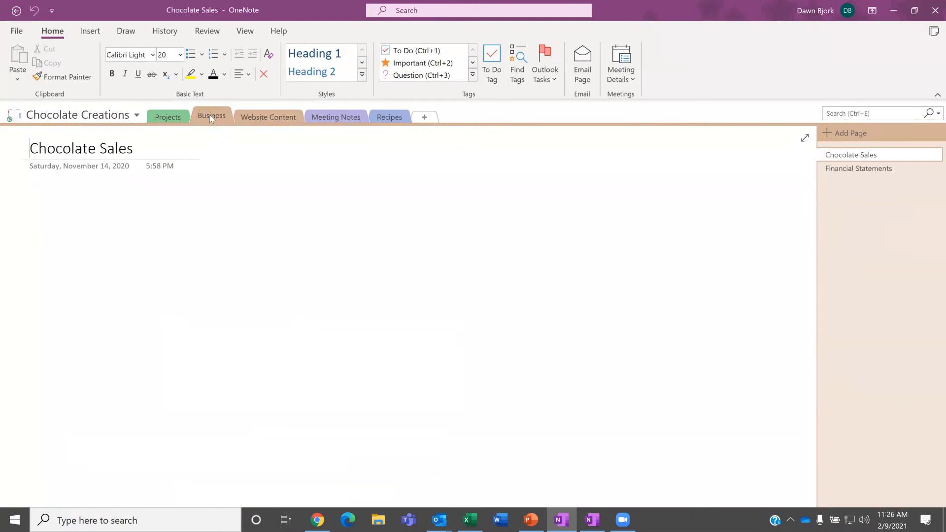
pyautogui.rightClick(209, 116)
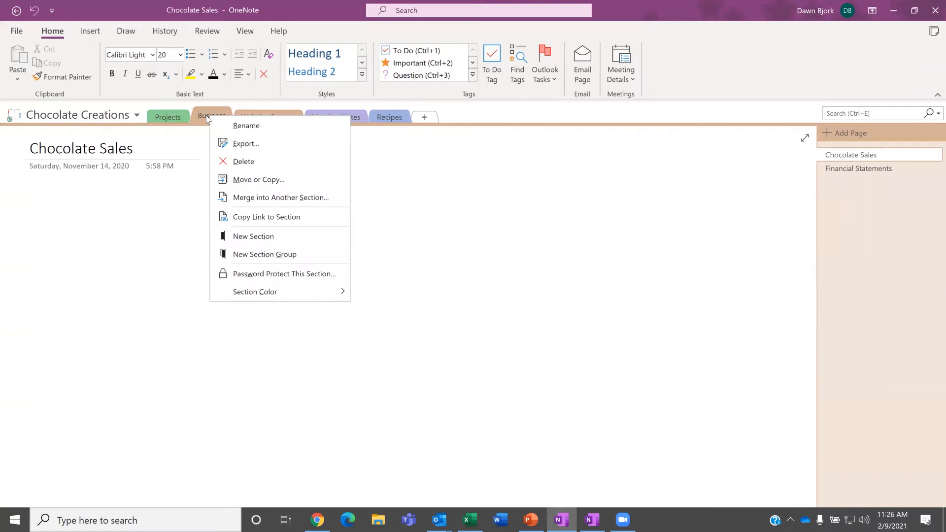
pyautogui.click(253, 279)
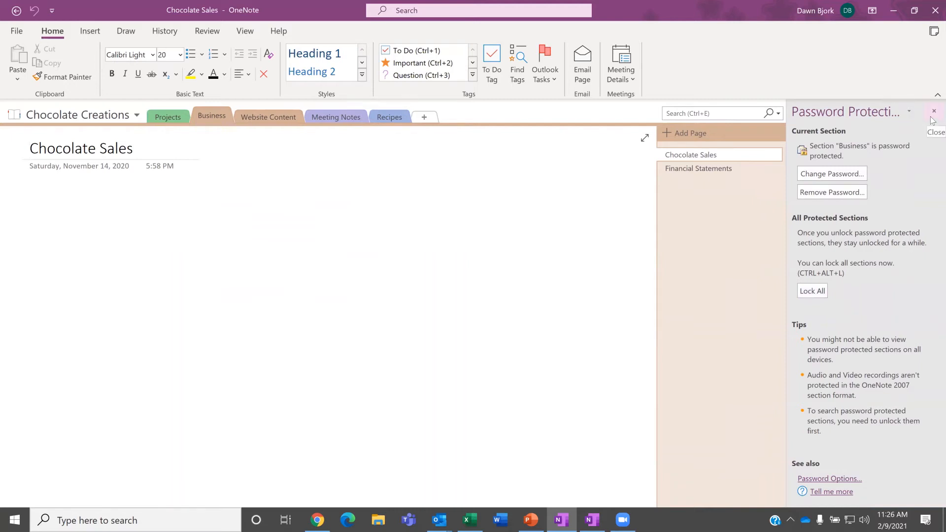
# Step: Remove the Business section password and close the Password Protection pane
pyautogui.click(850, 193)
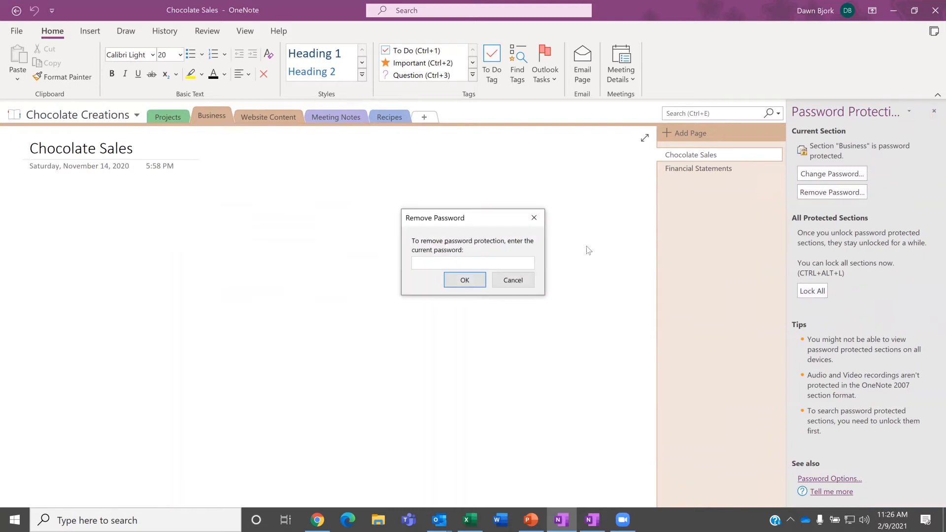
pyautogui.write('•••')
pyautogui.click(465, 281)
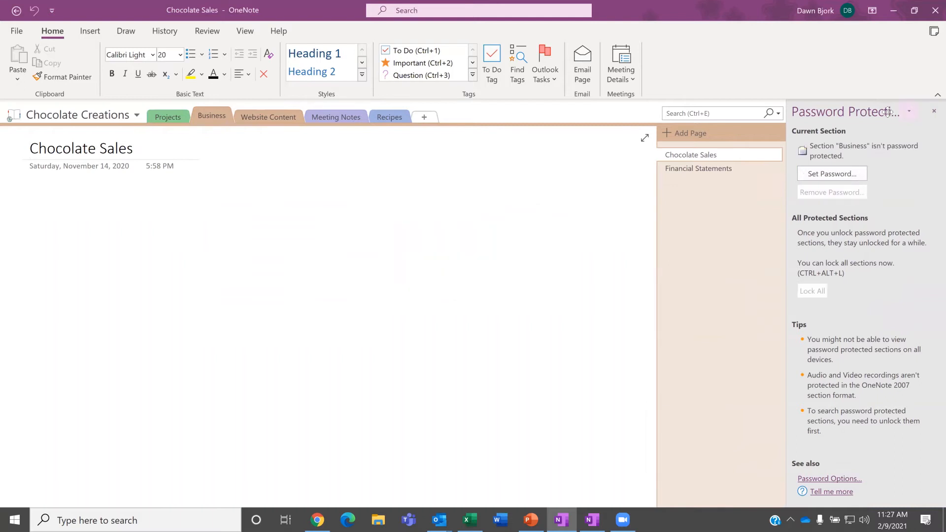
pyautogui.click(934, 111)
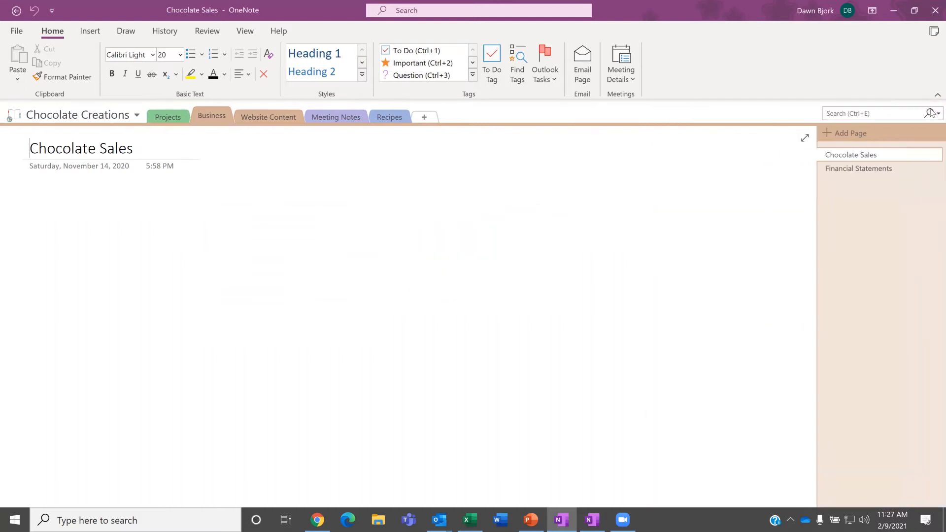
pyautogui.click(49, 191)
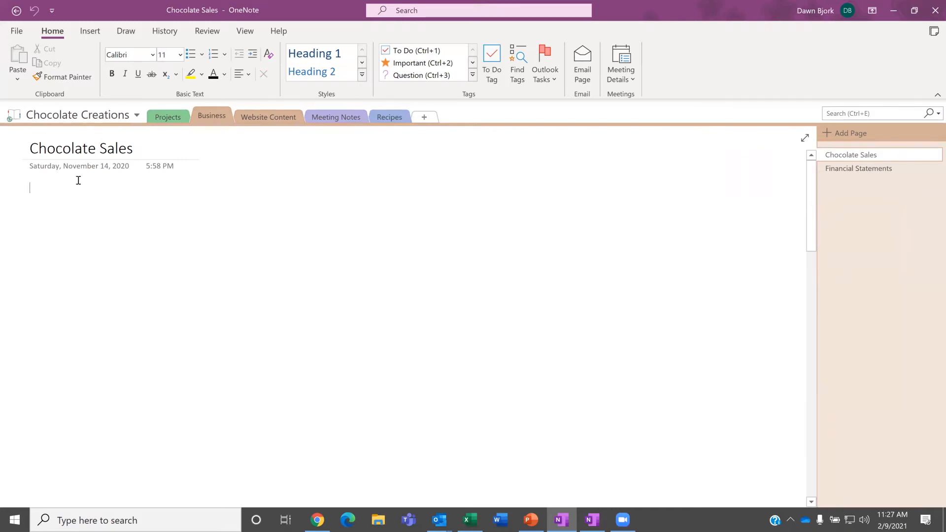
# Step: Go from the Projects section to the Website Content section's Images page
pyautogui.click(163, 115)
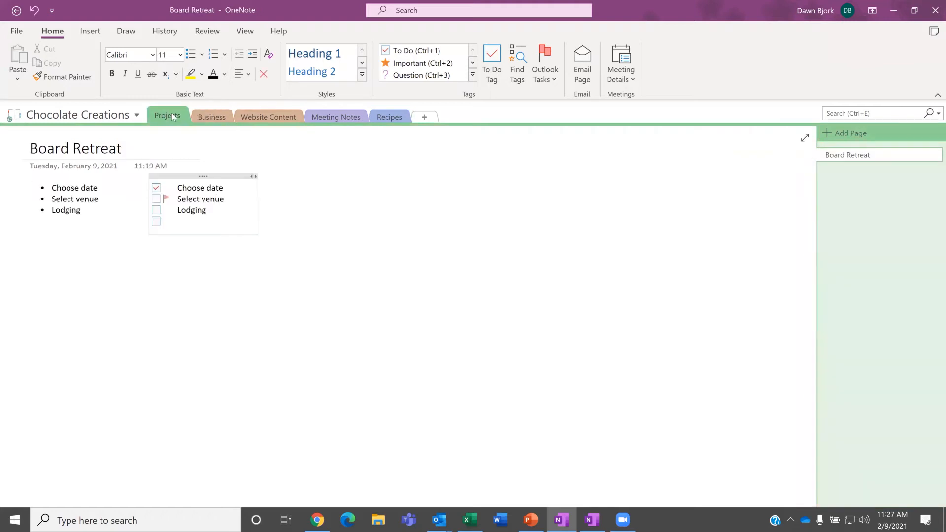
pyautogui.click(262, 117)
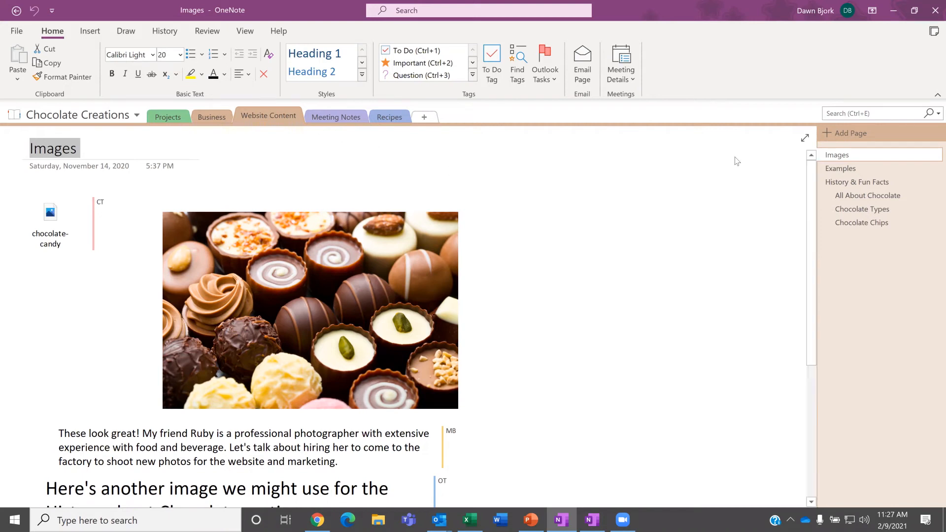
pyautogui.click(839, 112)
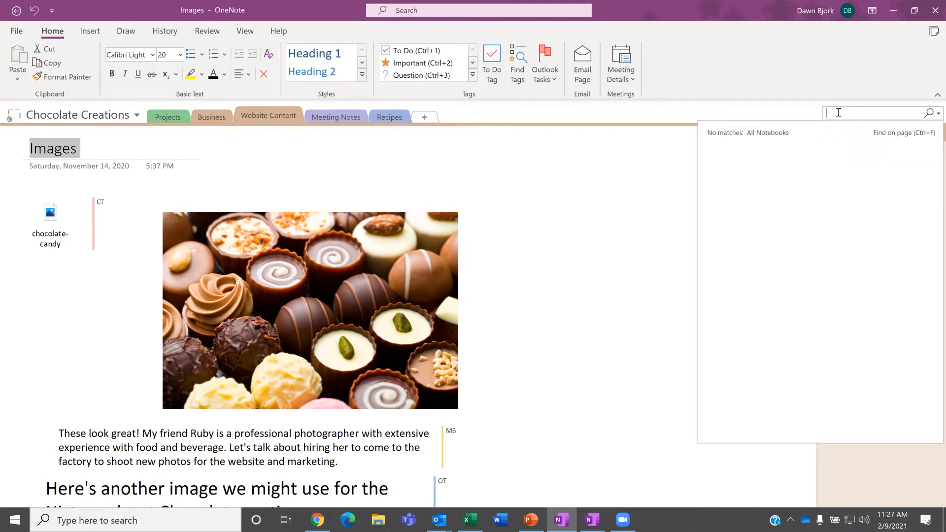
pyautogui.write('chocolate')
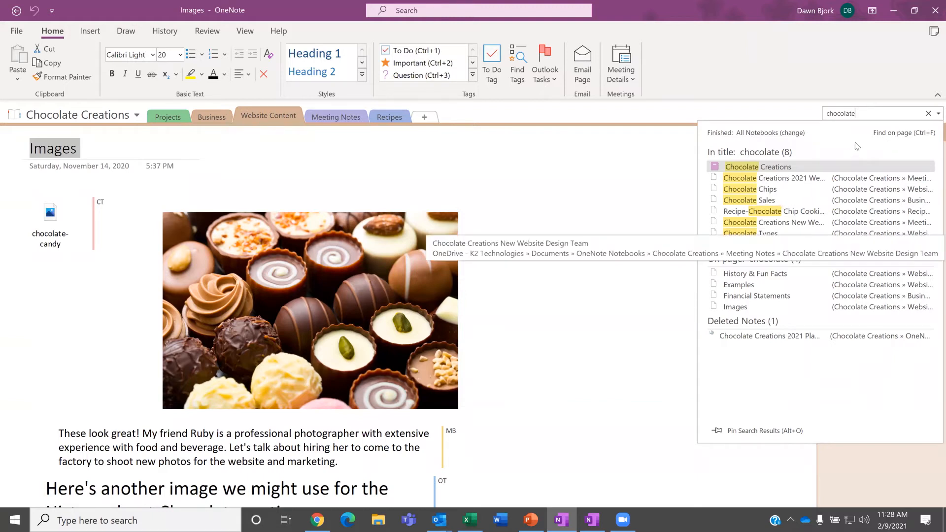
pyautogui.press('BackSpace')
pyautogui.press('BackSpace')
pyautogui.press('BackSpace')
pyautogui.press('BackSpace')
pyautogui.press('BackSpace')
pyautogui.press('BackSpace')
pyautogui.press('BackSpace')
pyautogui.press('BackSpace')
pyautogui.press('BackSpace')
pyautogui.write('histor7')
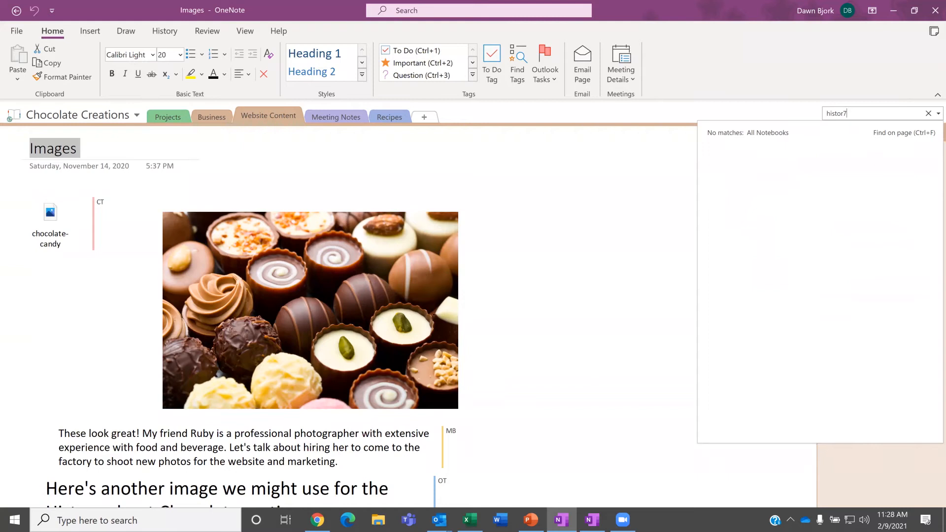
pyautogui.press('BackSpace')
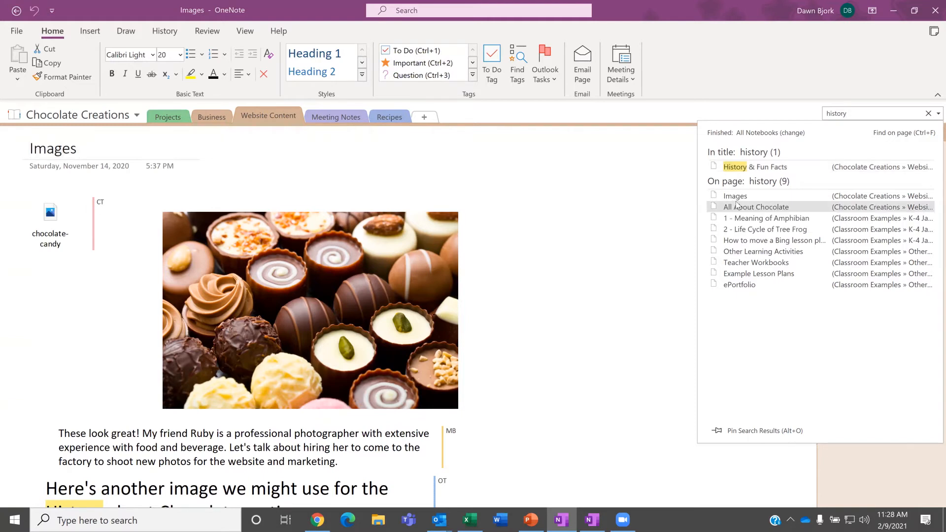
pyautogui.click(737, 207)
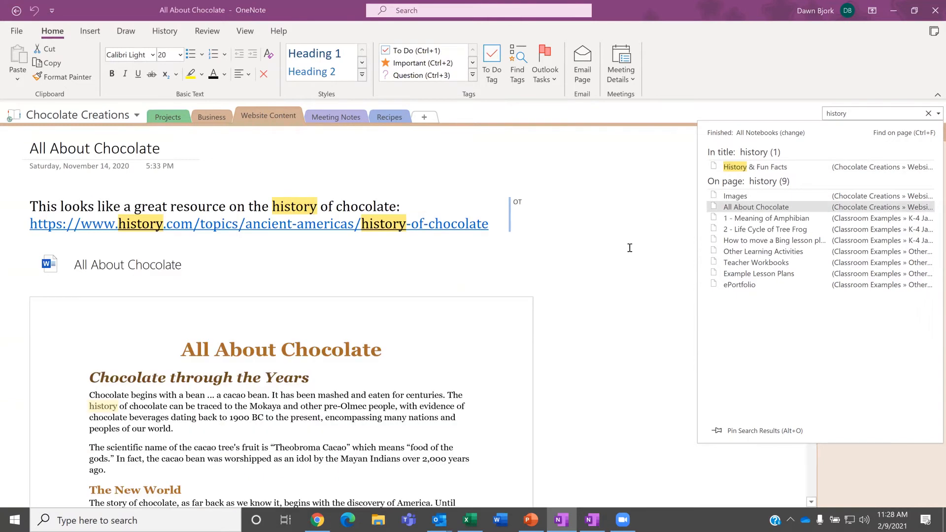
pyautogui.click(928, 114)
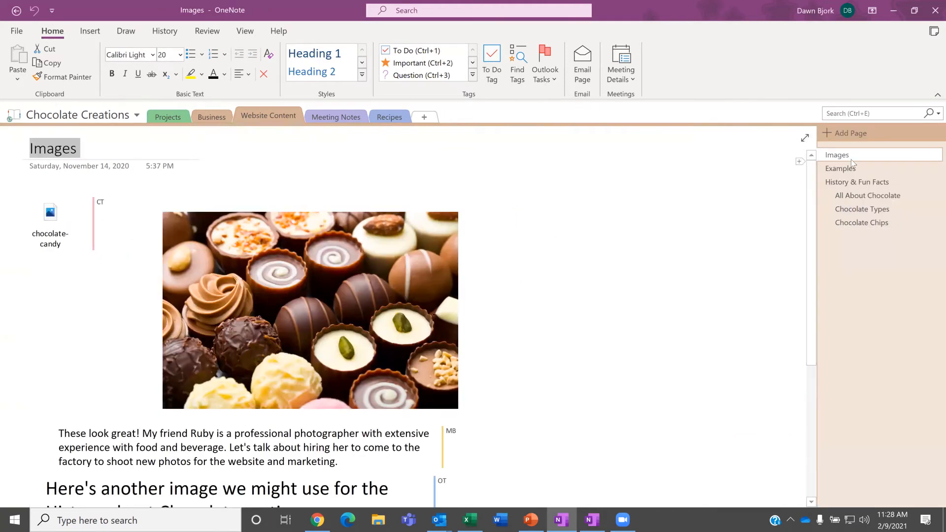
# Step: Go from History & Fun Facts to the All About Chocolate page in the page list
pyautogui.click(854, 187)
pyautogui.click(853, 196)
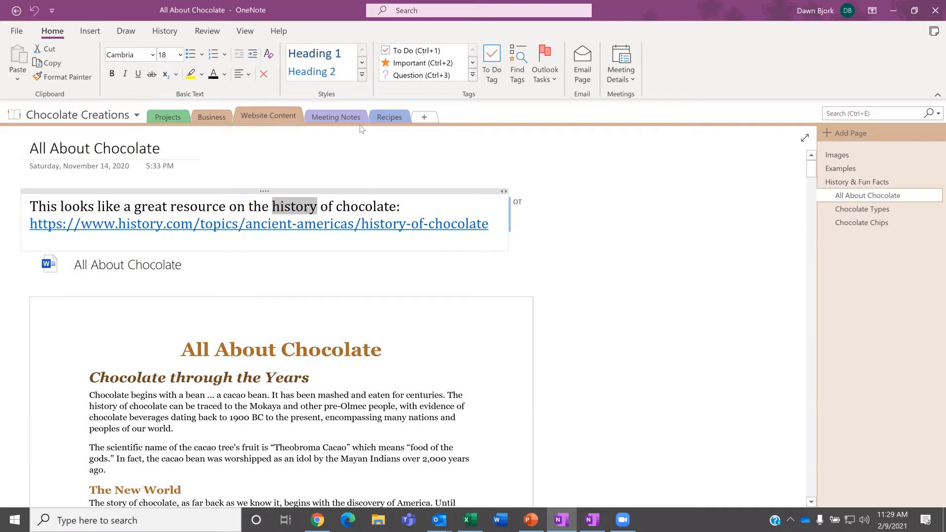
# Step: Rename the Recipes section to 'Chocolate Recipes', then reopen History & Fun Facts in Website Content
pyautogui.rightClick(391, 120)
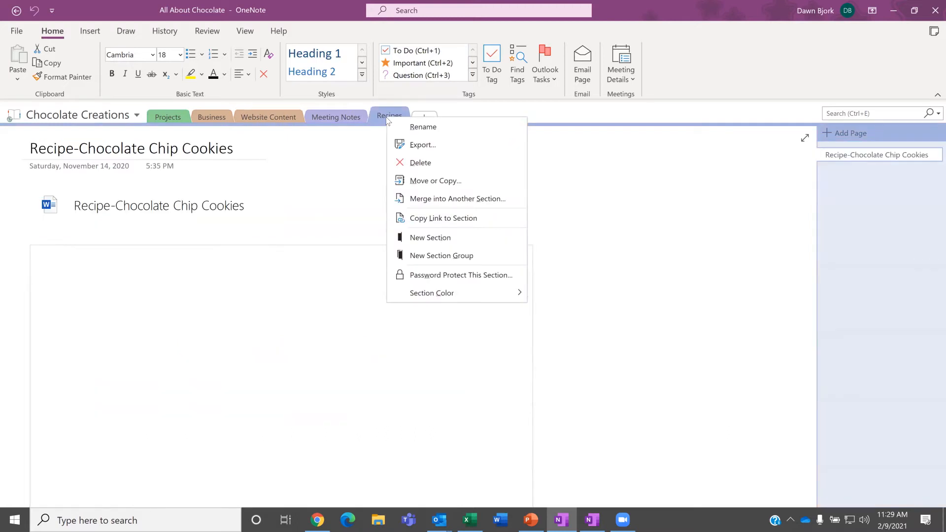
pyautogui.click(422, 129)
pyautogui.press('Home')
pyautogui.write('Chocolate')
pyautogui.press('Return')
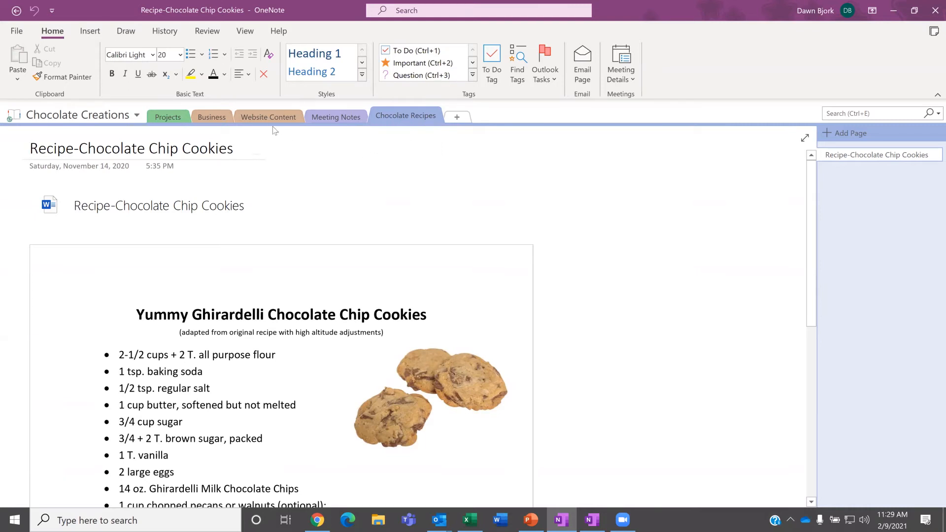
pyautogui.click(264, 114)
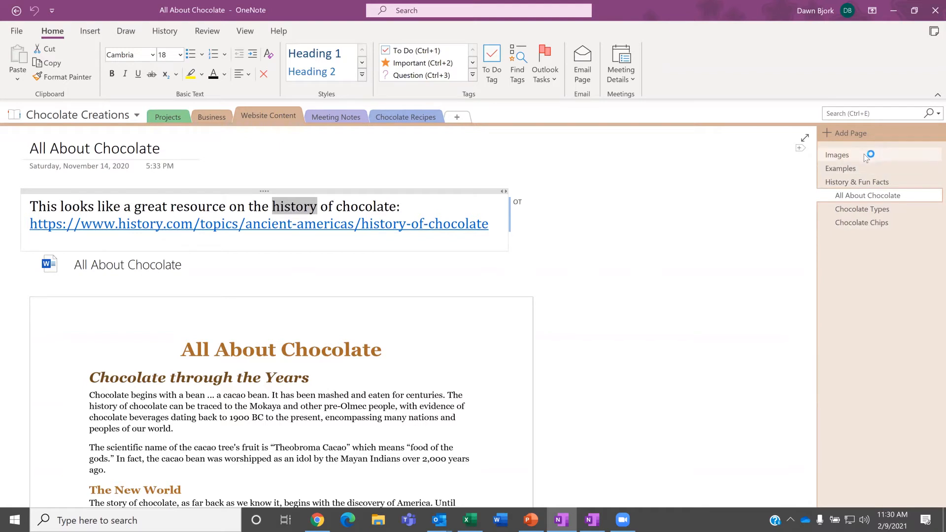
pyautogui.click(861, 183)
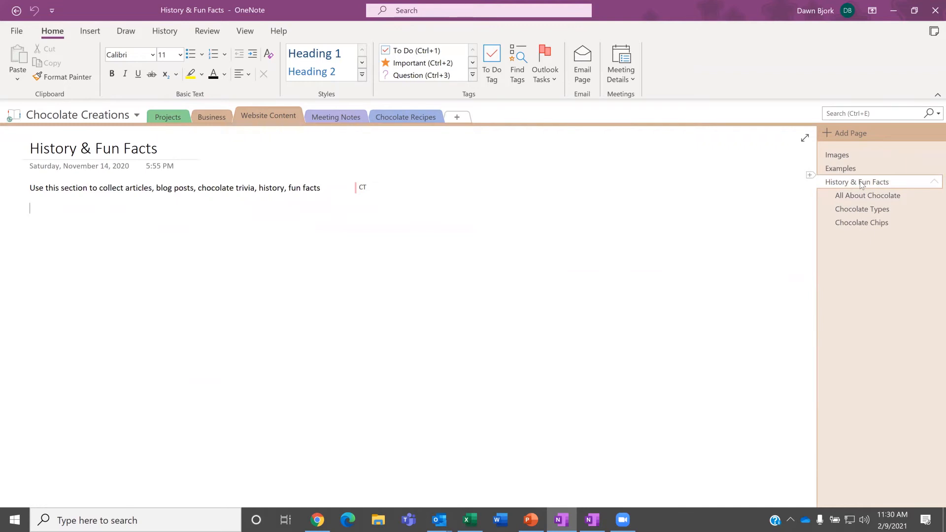
# Step: Promote All About Chocolate to a top-level page, then make it a subpage again
pyautogui.click(861, 195)
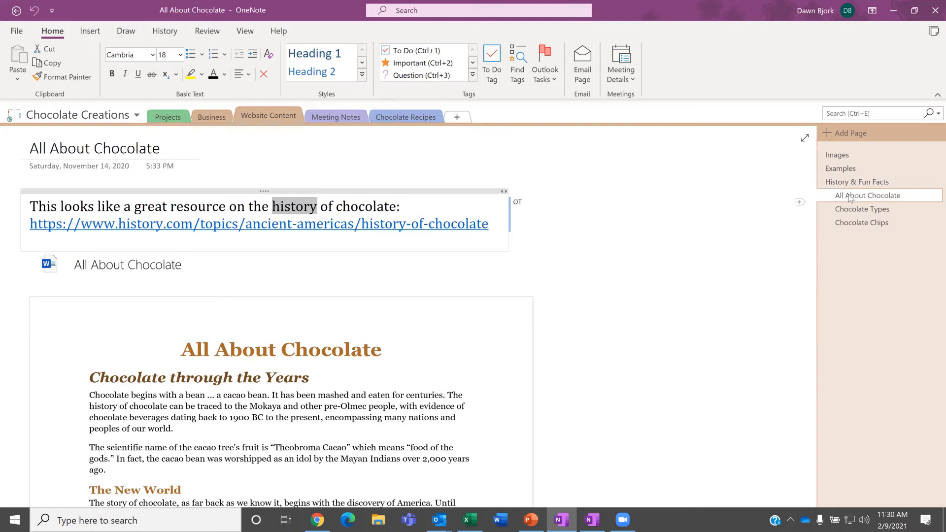
pyautogui.rightClick(850, 198)
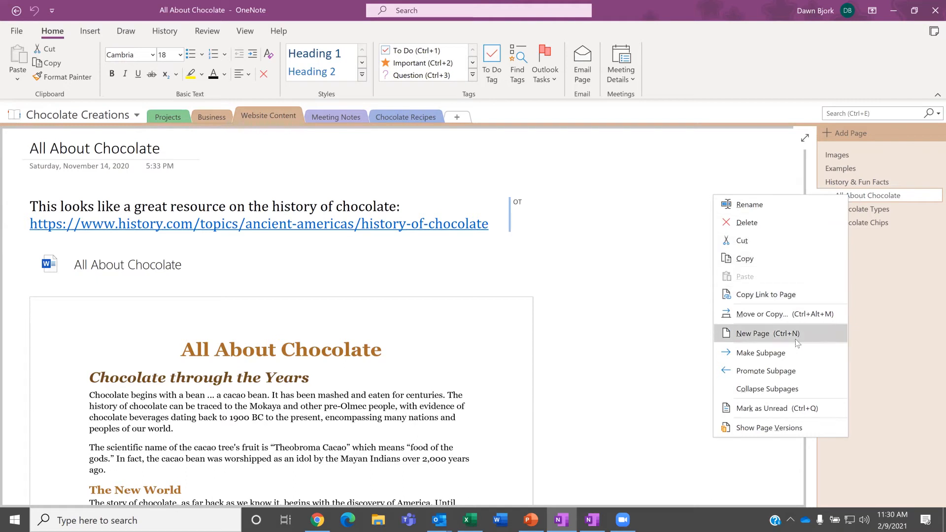
pyautogui.click(785, 376)
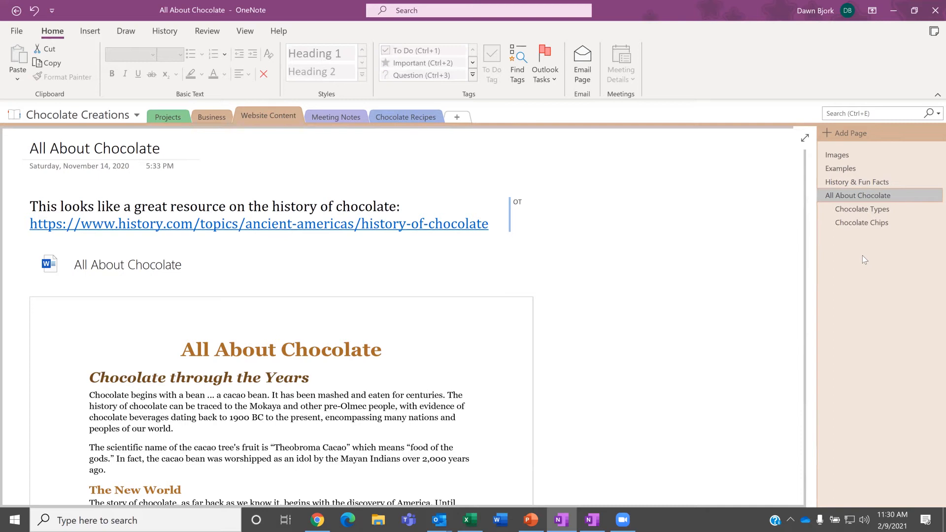
pyautogui.rightClick(850, 198)
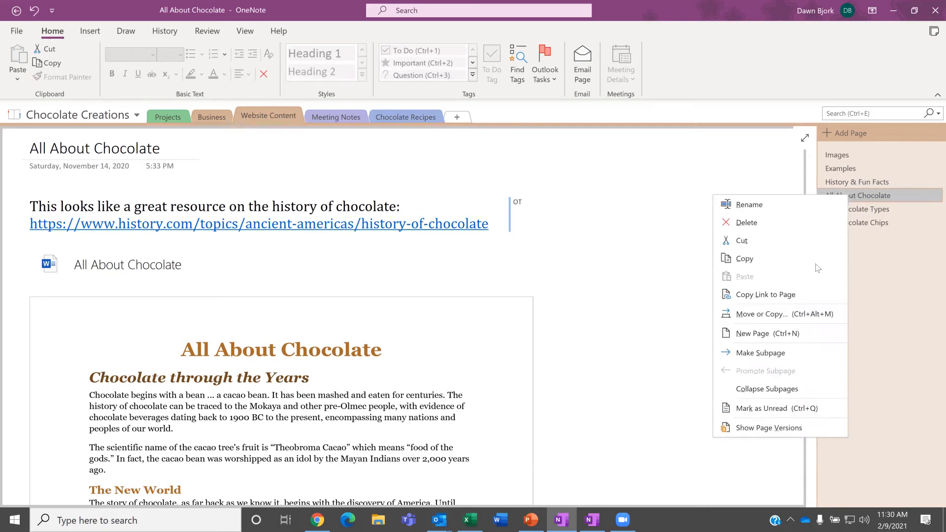
pyautogui.click(788, 351)
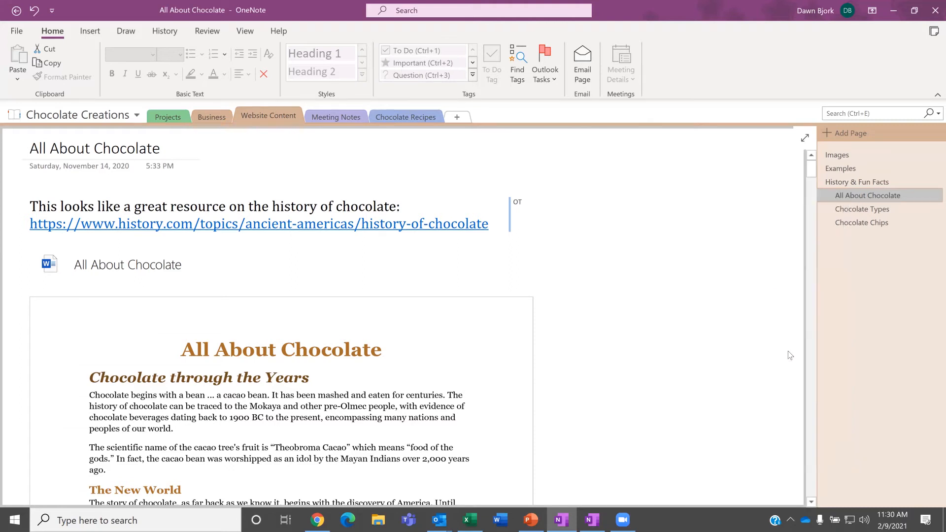
# Step: Collapse and re-expand the subpages under History & Fun Facts
pyautogui.rightClick(874, 182)
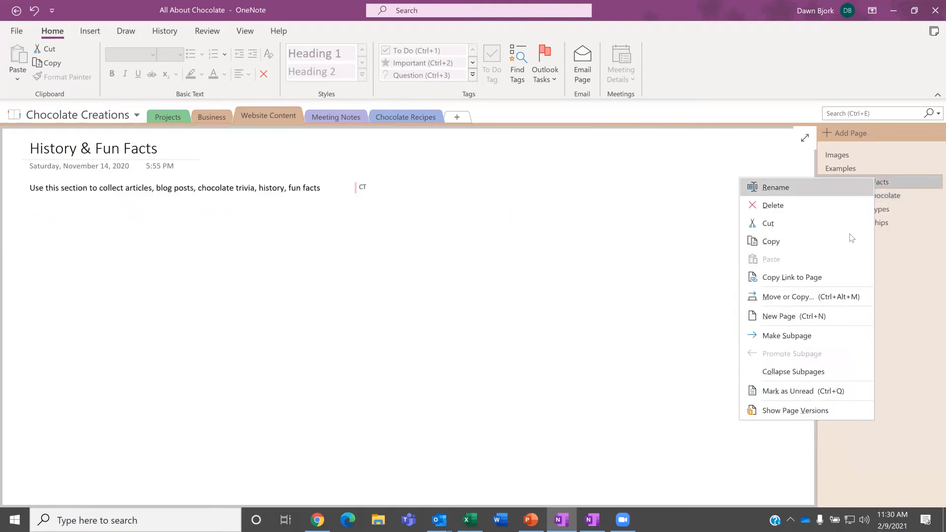
pyautogui.click(791, 372)
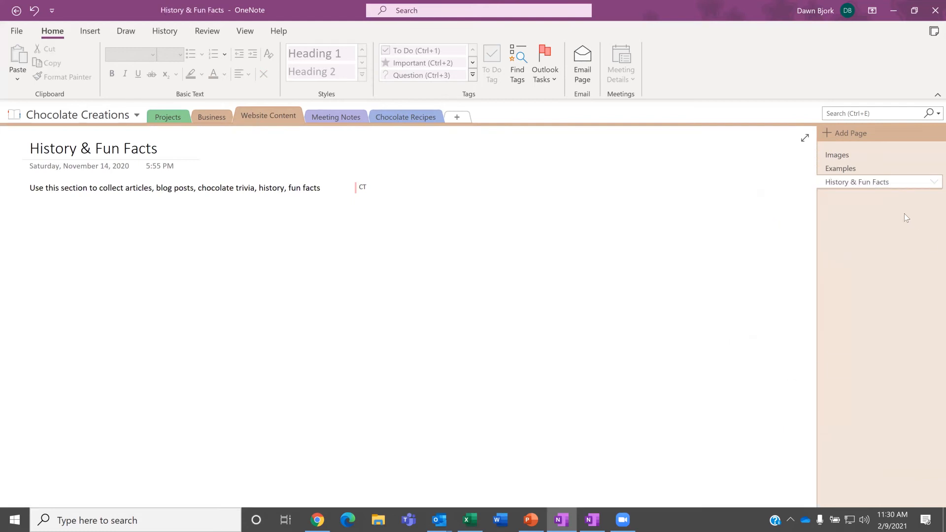
pyautogui.click(934, 182)
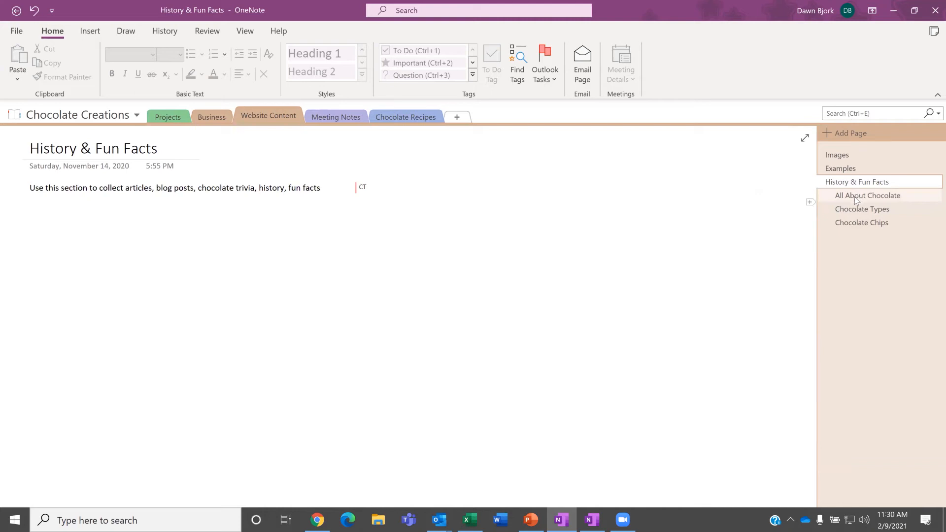
# Step: Open All About Chocolate and show the notebook list from the Chocolate Creations dropdown
pyautogui.click(830, 196)
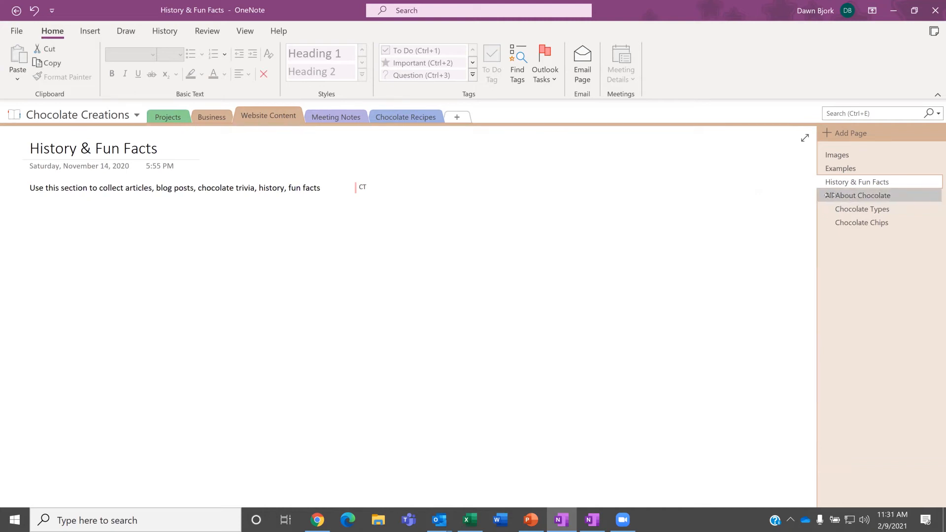
pyautogui.click(830, 196)
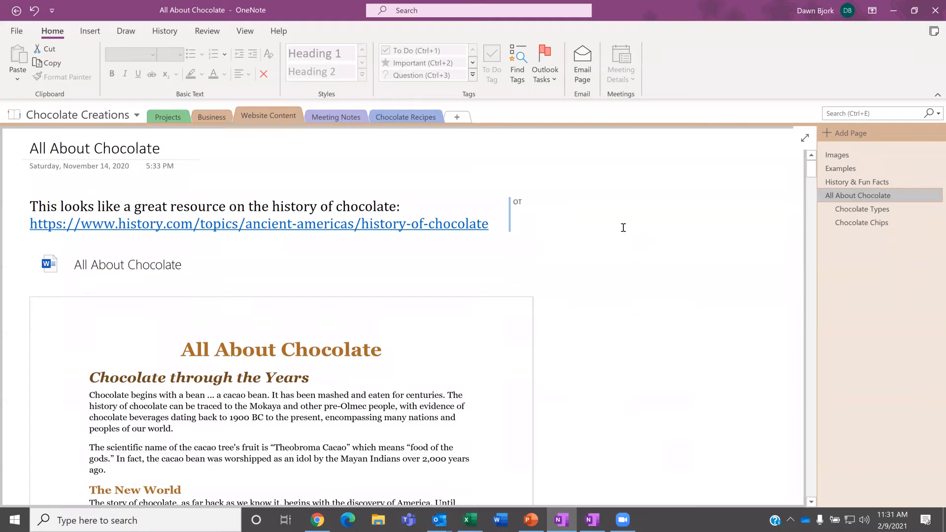
pyautogui.click(137, 118)
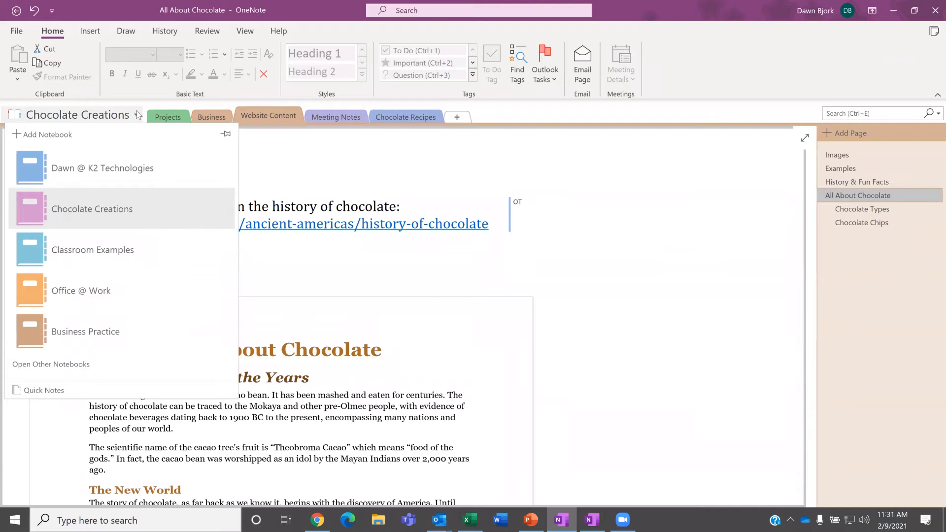
# Step: Copy Office @ Work's OneNote Basics page into the K2 Technologies notebook's Quick Notes section
pyautogui.click(77, 291)
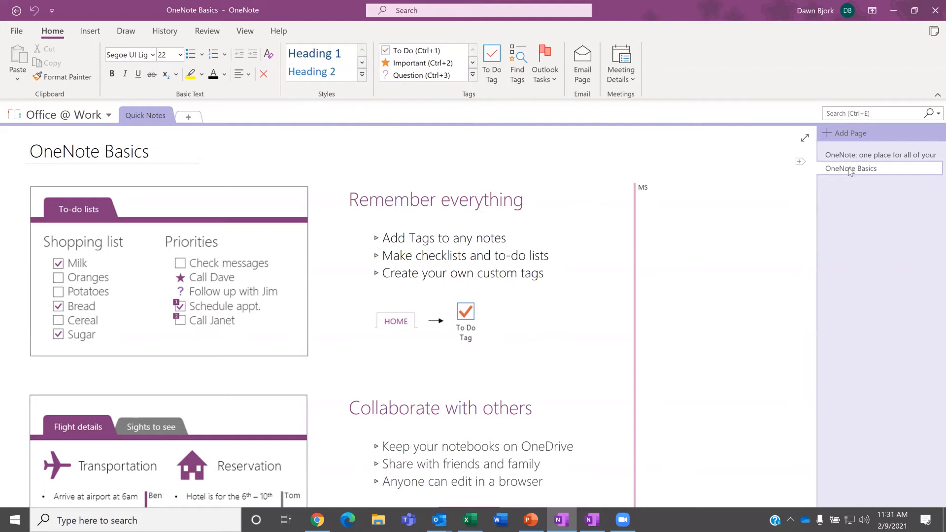
pyautogui.rightClick(850, 170)
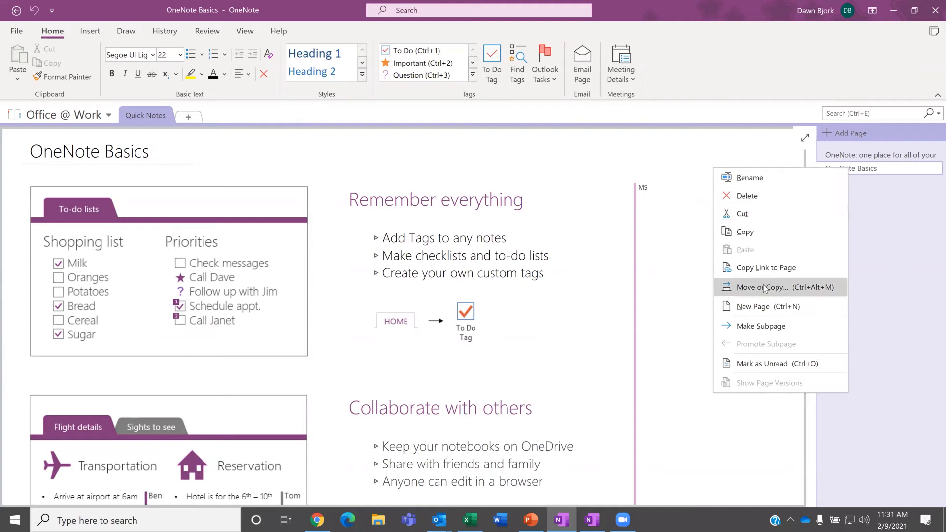
pyautogui.click(765, 286)
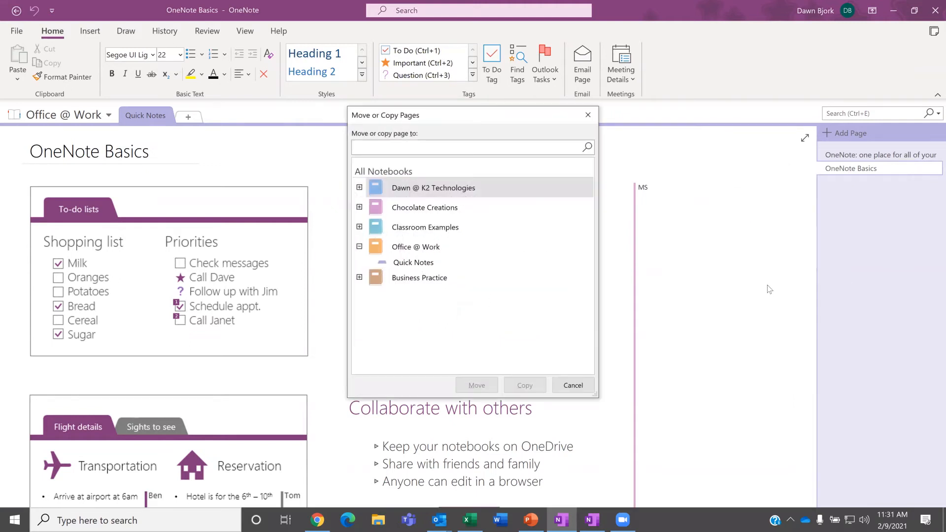
pyautogui.click(359, 188)
pyautogui.click(418, 191)
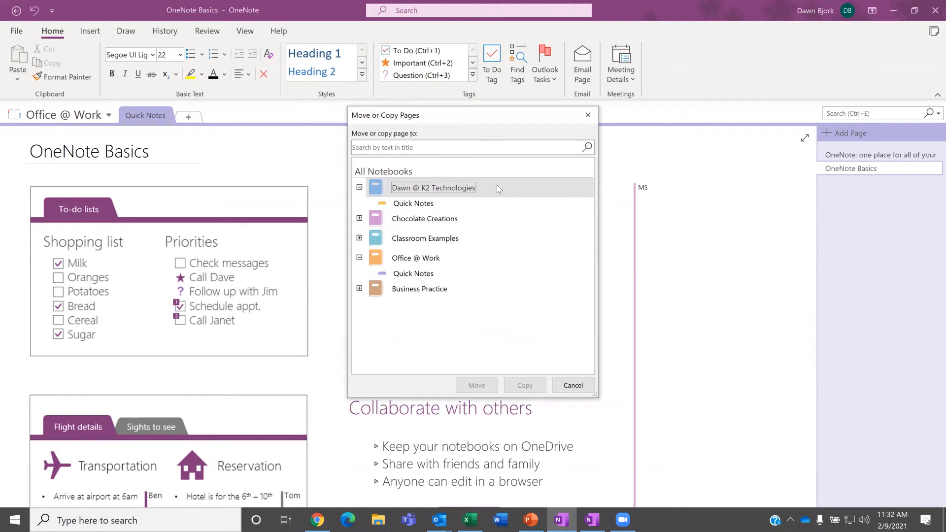
pyautogui.click(412, 206)
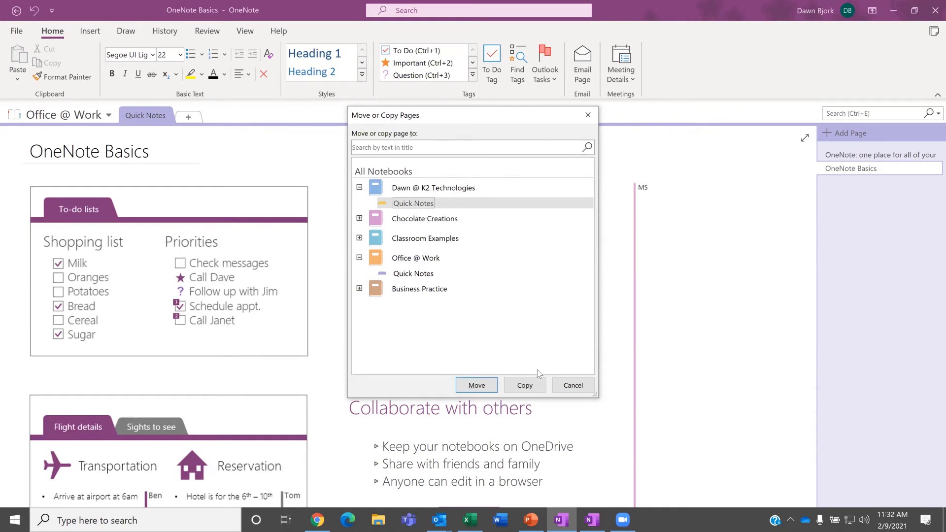
pyautogui.click(527, 387)
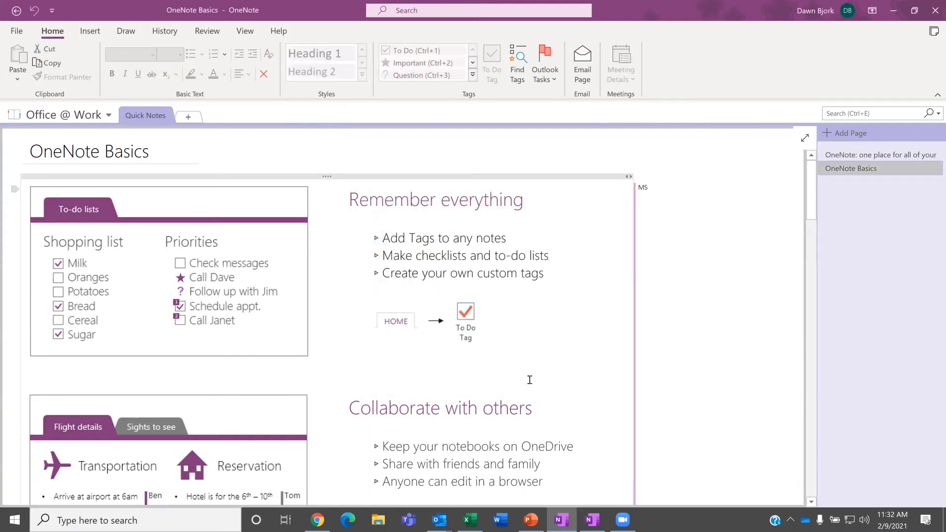
# Step: View the copied OneNote Basics page in K2 Technologies, then switch back to Chocolate Creations
pyautogui.click(109, 116)
pyautogui.click(102, 170)
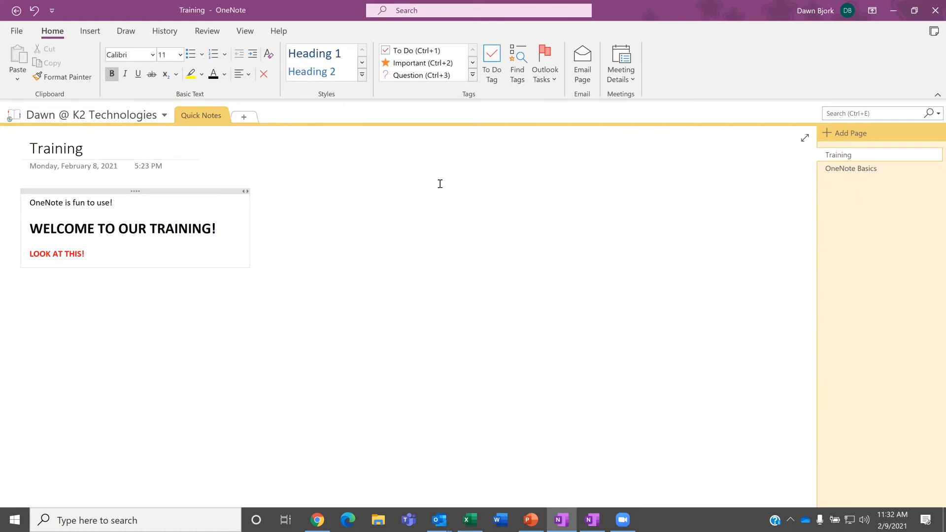
pyautogui.click(861, 169)
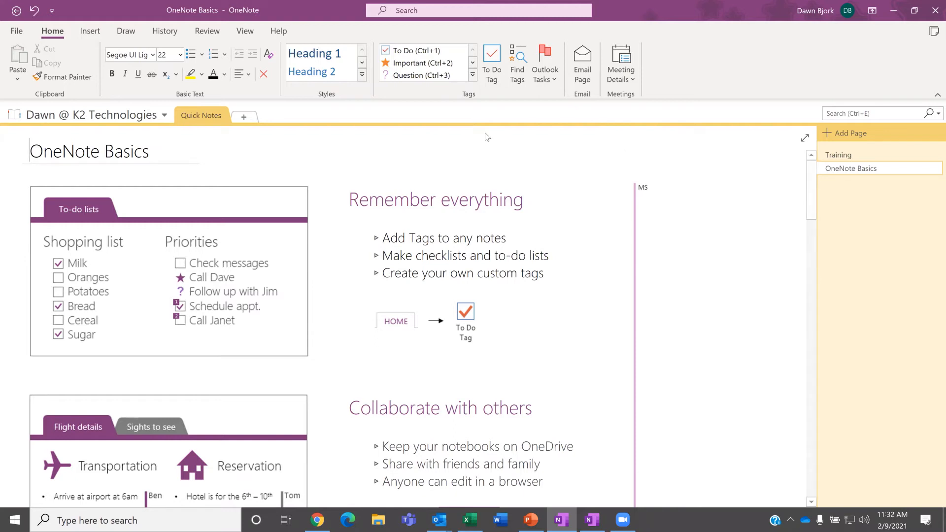
pyautogui.click(165, 117)
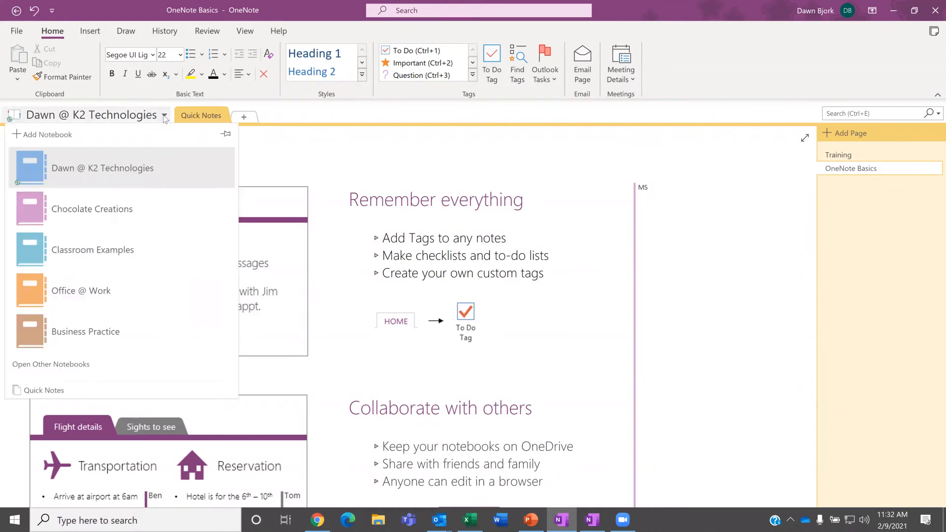
pyautogui.click(113, 209)
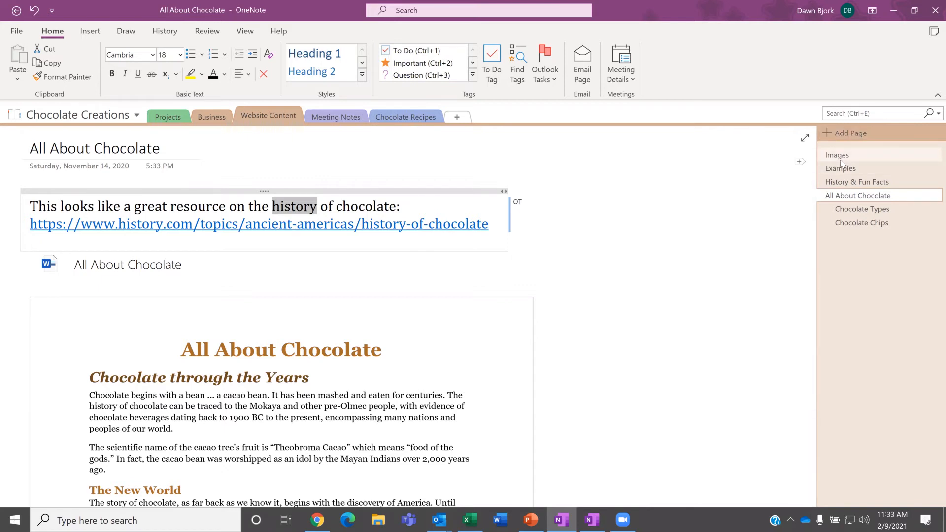
# Step: Add a Projects page titled 'Layout Practice' and place the cursor in its body
pyautogui.click(163, 117)
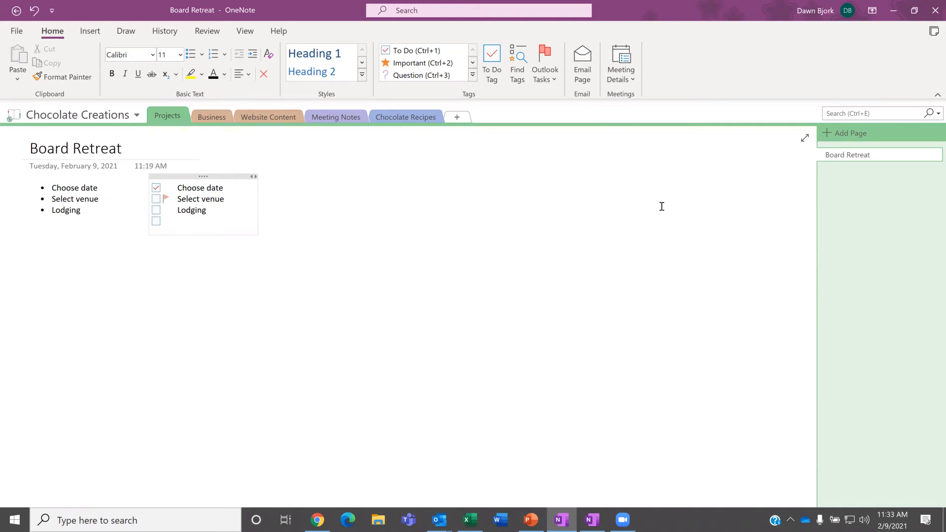
pyautogui.click(827, 133)
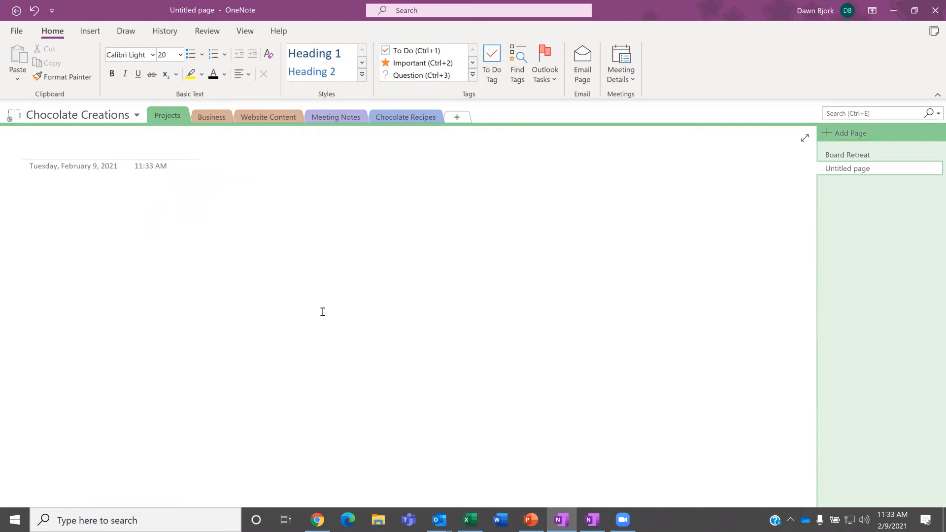
pyautogui.write('Layout Practice')
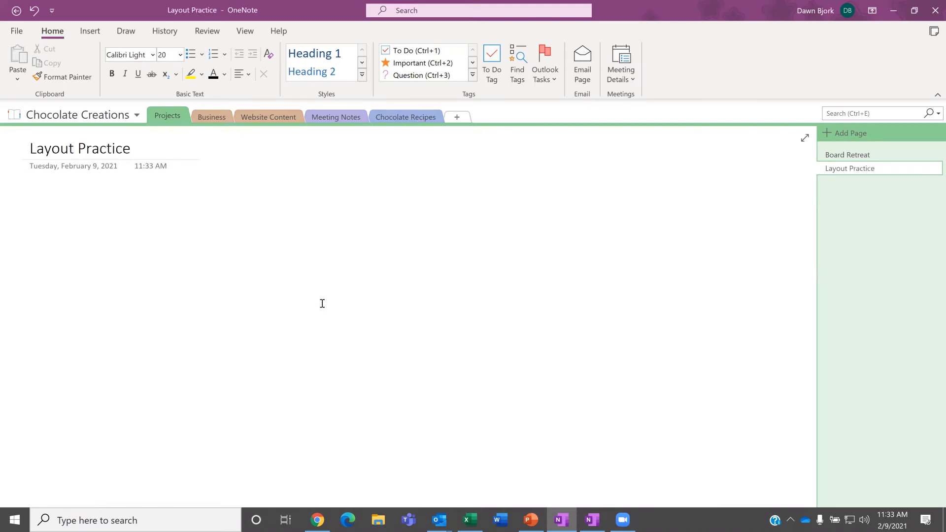
pyautogui.press('Return')
pyautogui.press('Up')
pyautogui.click(54, 194)
# Step: Apply a light lavender page colour and Standard Ruled lines to the Layout Practice page
pyautogui.click(247, 37)
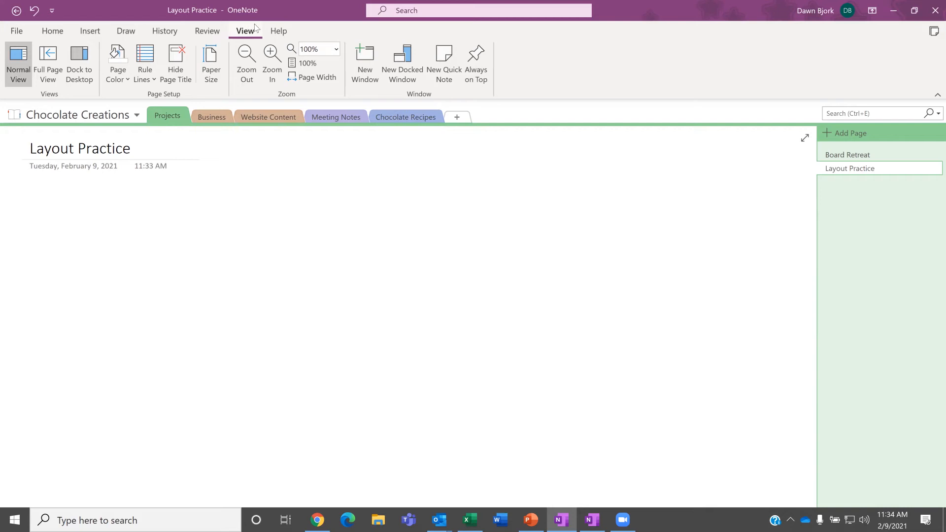
pyautogui.click(117, 80)
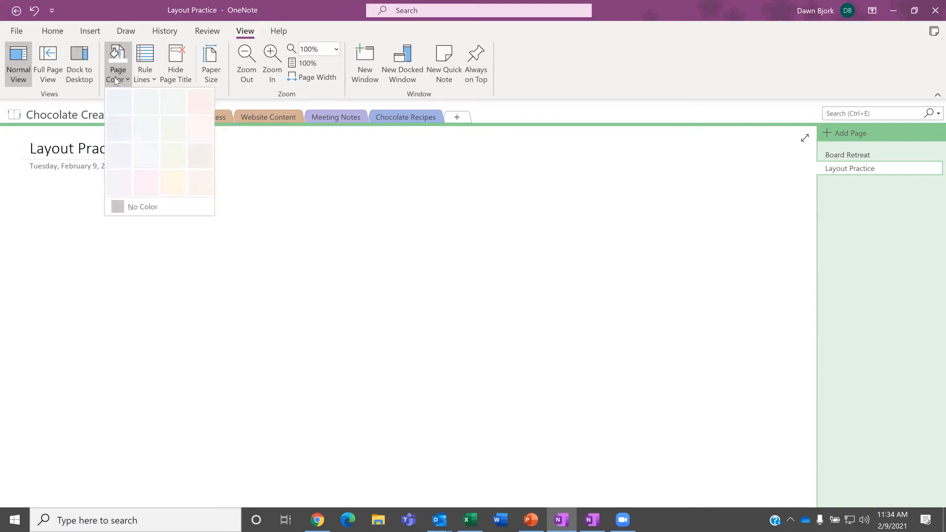
pyautogui.click(123, 132)
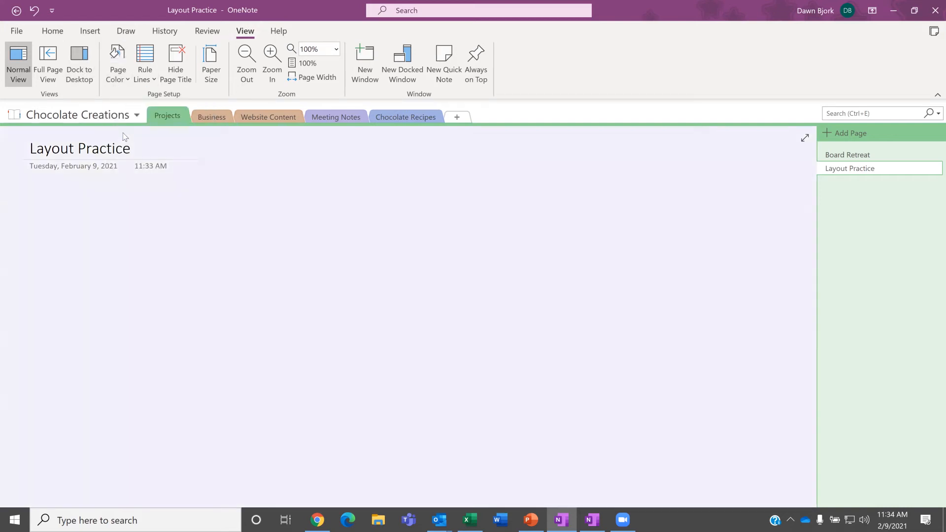
pyautogui.click(144, 81)
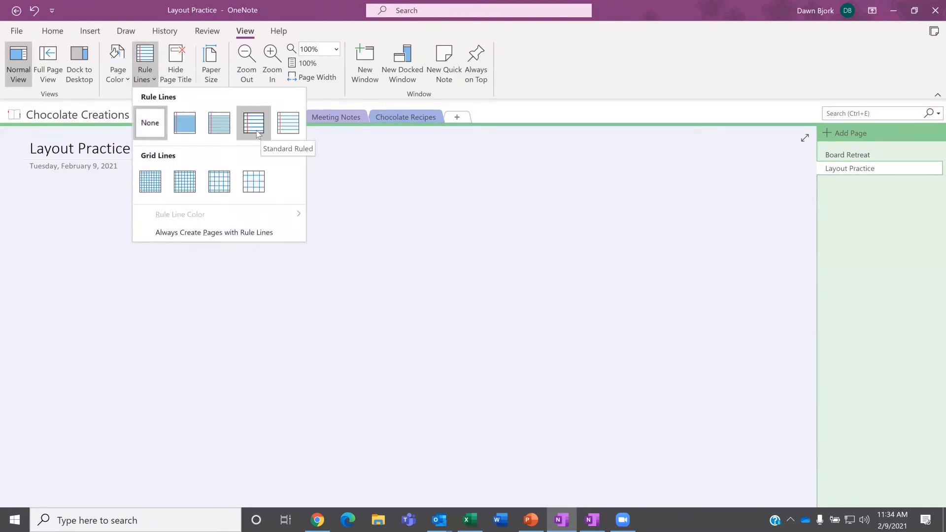
pyautogui.click(257, 131)
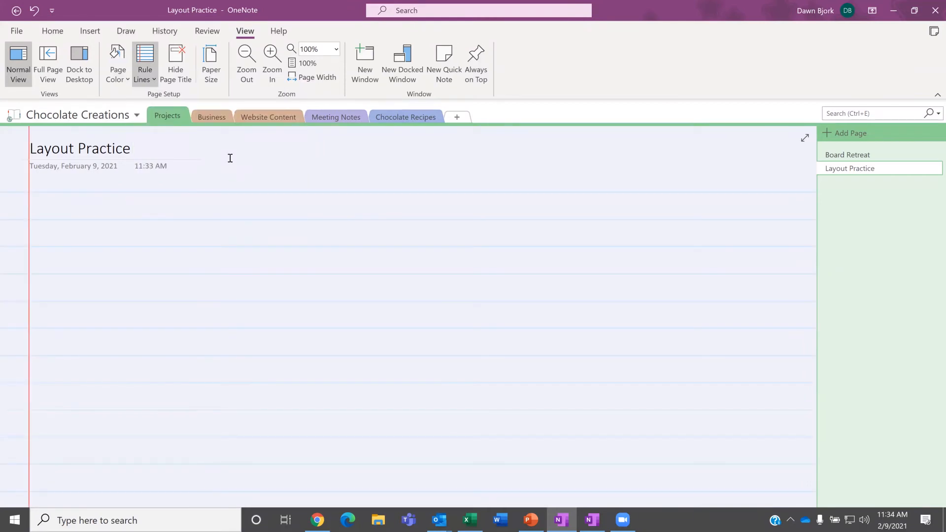
# Step: Decline hiding the Layout Practice title, keeping date and time, then add a new notebook section
pyautogui.click(175, 73)
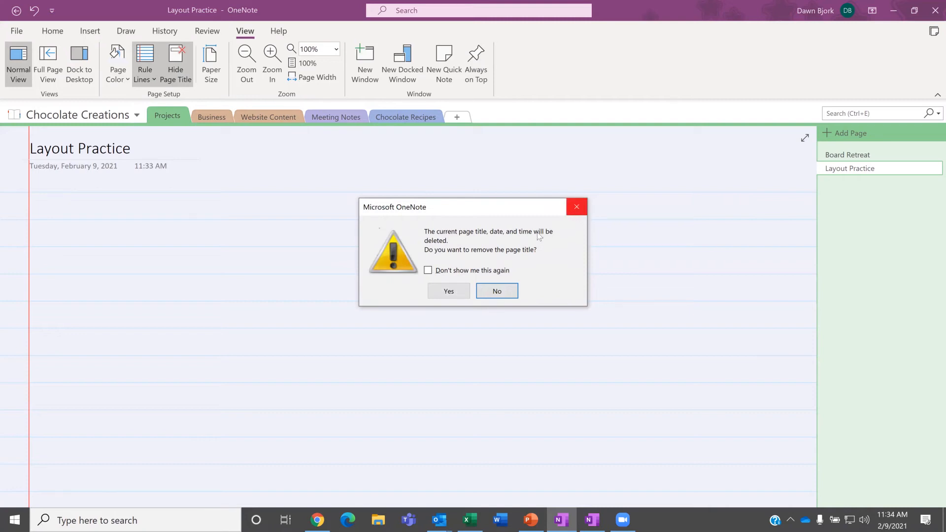
pyautogui.click(498, 293)
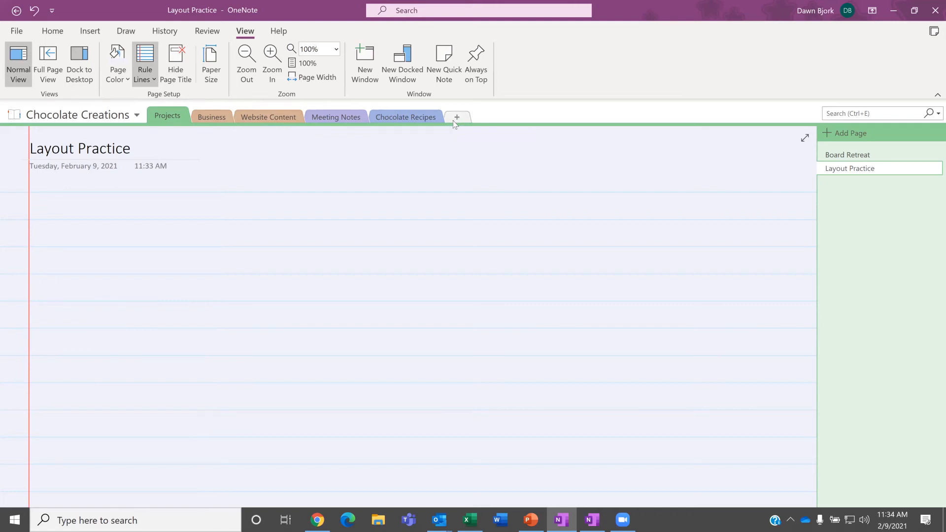
pyautogui.click(459, 119)
# Step: Name the section 'Training', title its page 'Practice', and type a contact's e-mail address as a note
pyautogui.write('Training')
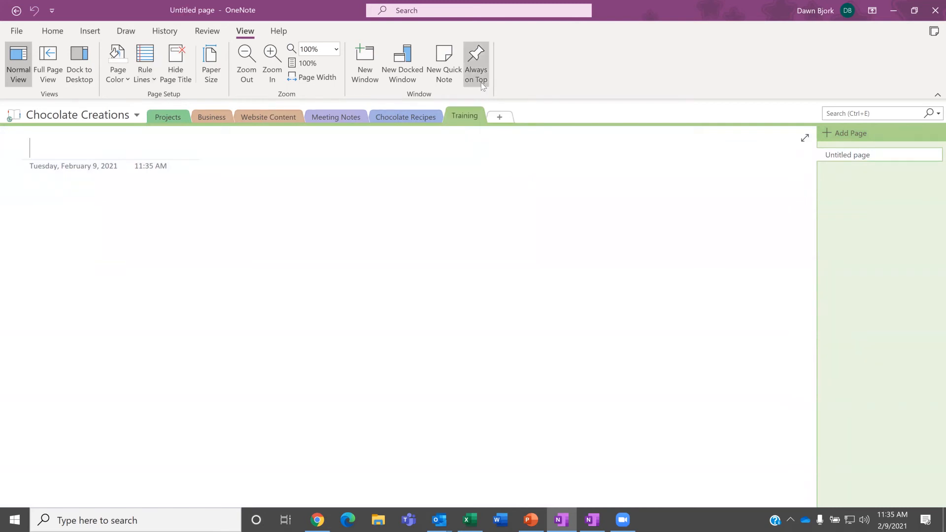
pyautogui.write('Practice')
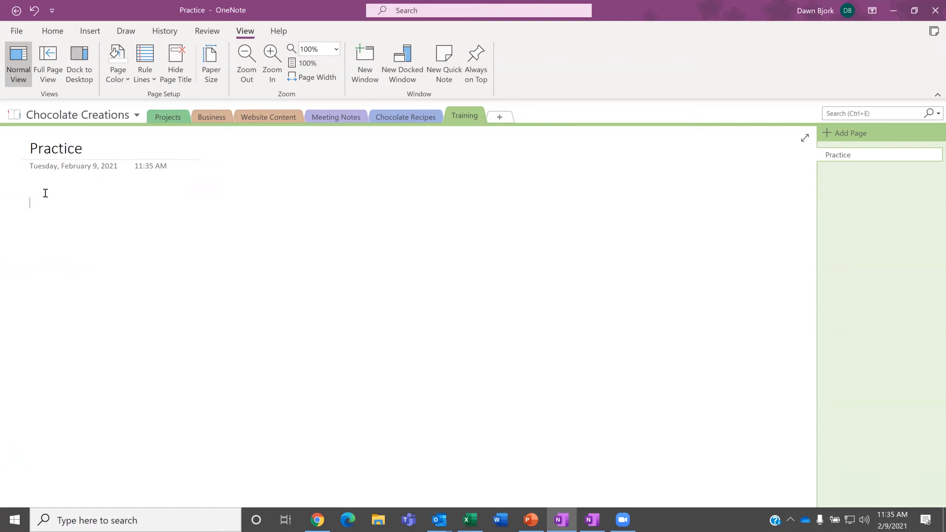
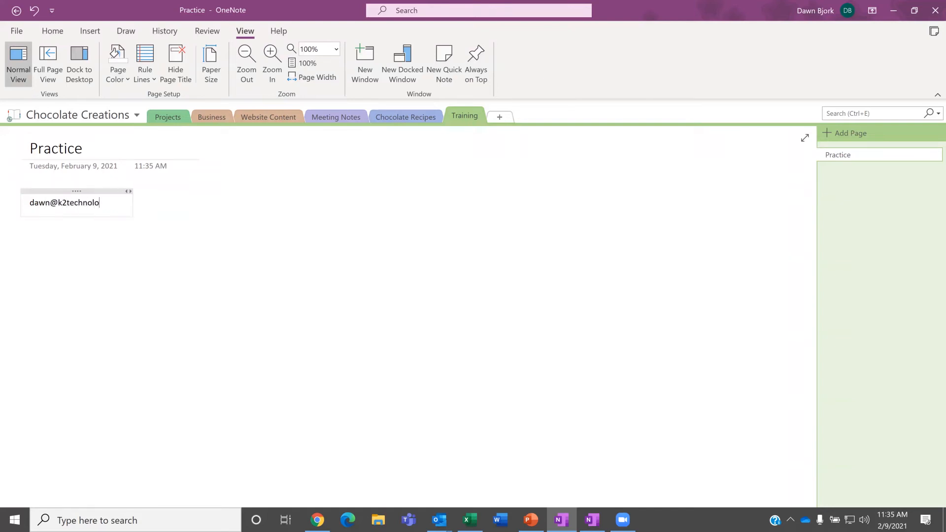
pyautogui.press('Return')
pyautogui.press('Return')
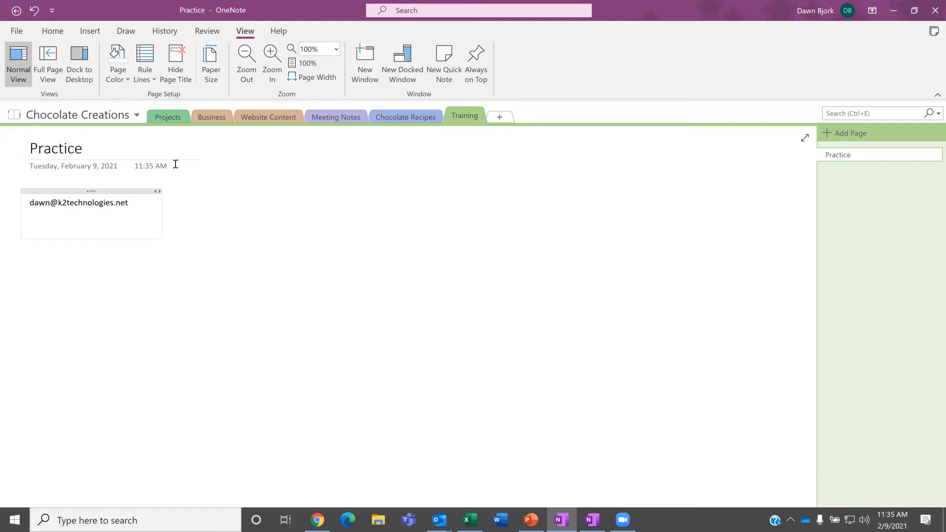
# Step: Insert the date 2/9/2021, then a 2/9/2021 11:35 AM date-and-time stamp on the line below
pyautogui.click(95, 33)
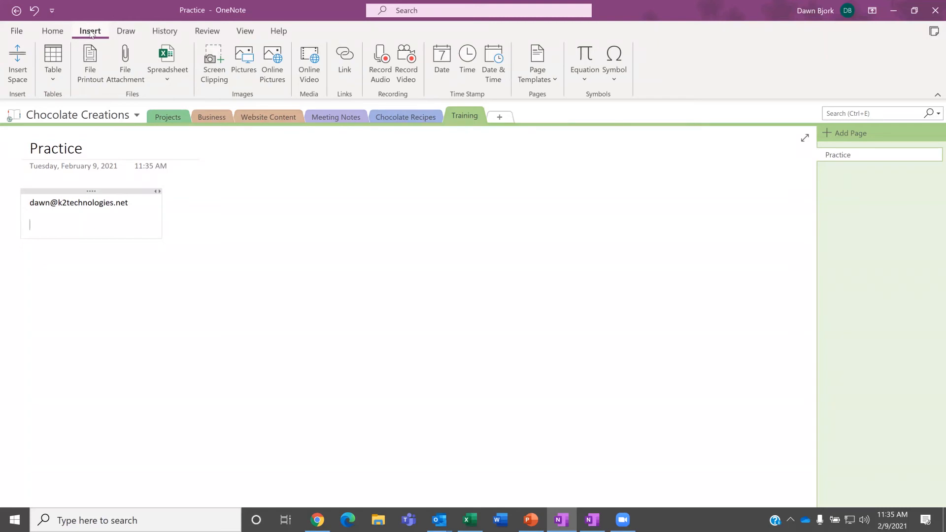
pyautogui.click(440, 72)
pyautogui.press('Return')
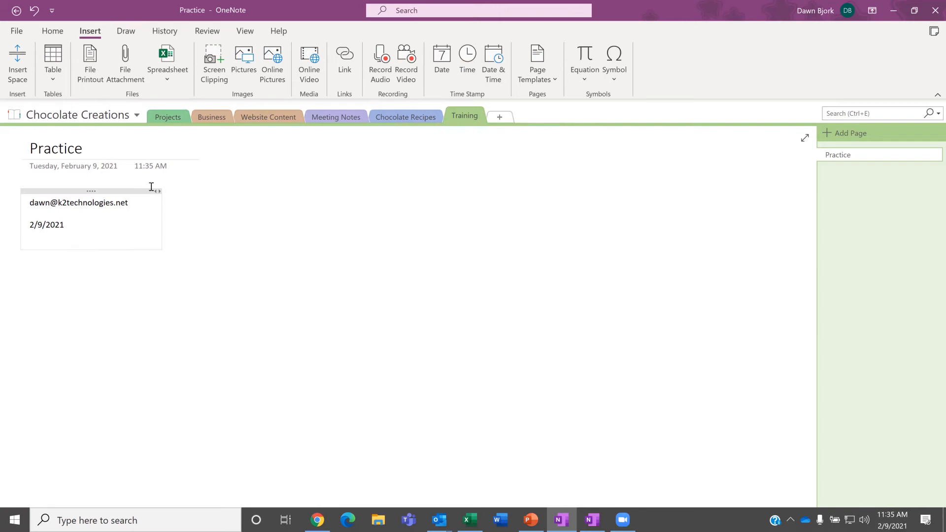
pyautogui.click(491, 74)
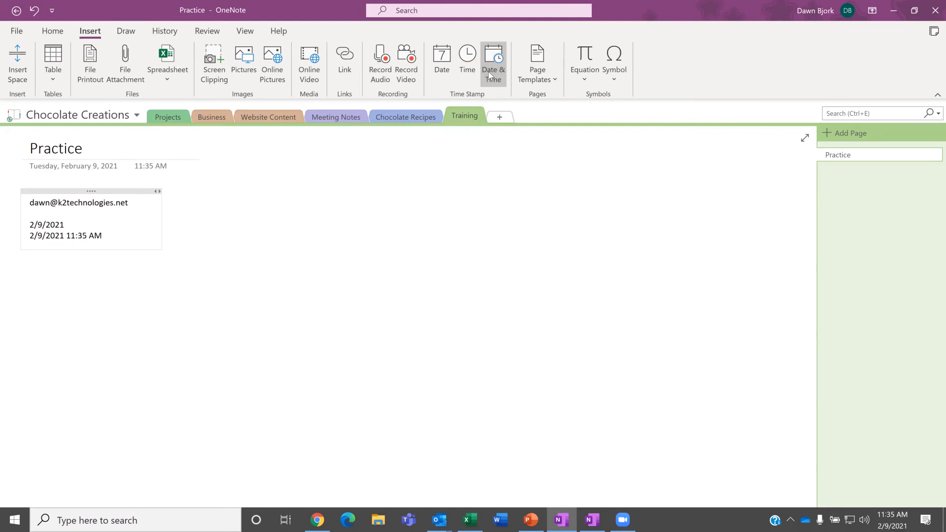
pyautogui.press('Return')
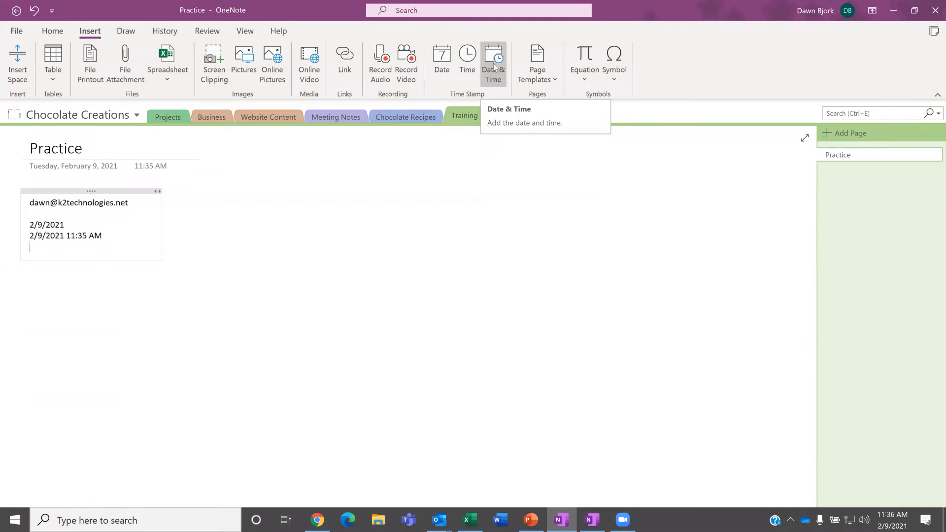
pyautogui.click(193, 197)
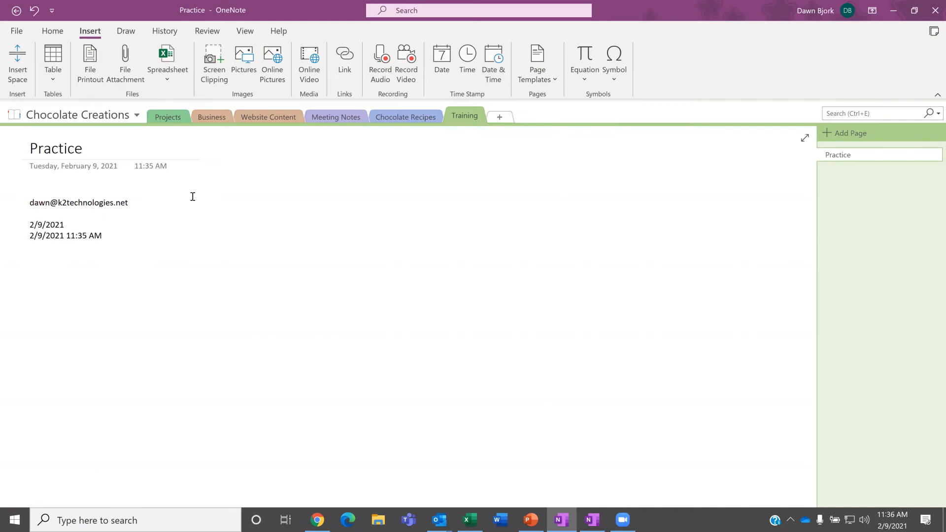
# Step: Go to the Chocolate Chips page in the Website Content section
pyautogui.click(257, 116)
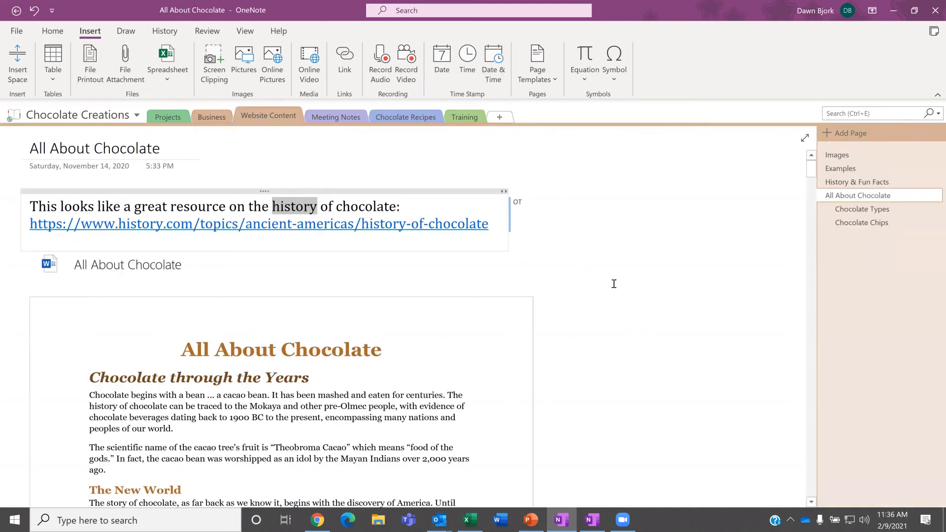
pyautogui.click(871, 223)
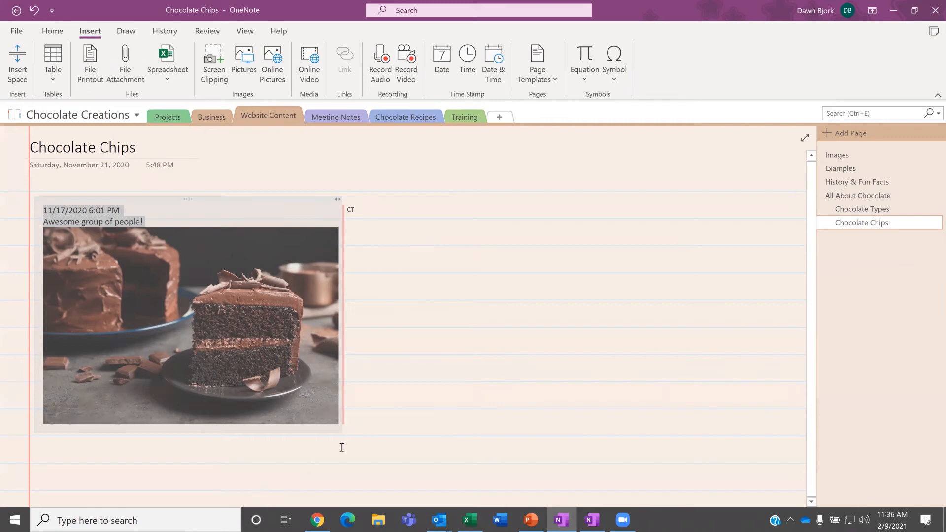
pyautogui.click(392, 207)
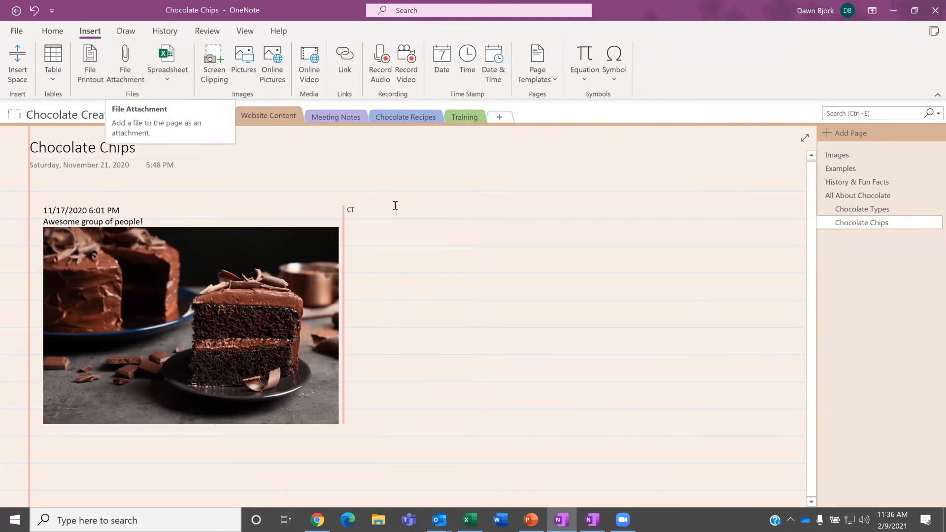
# Step: Attach the Chocolate Chips Word document to the page as a file icon
pyautogui.click(124, 62)
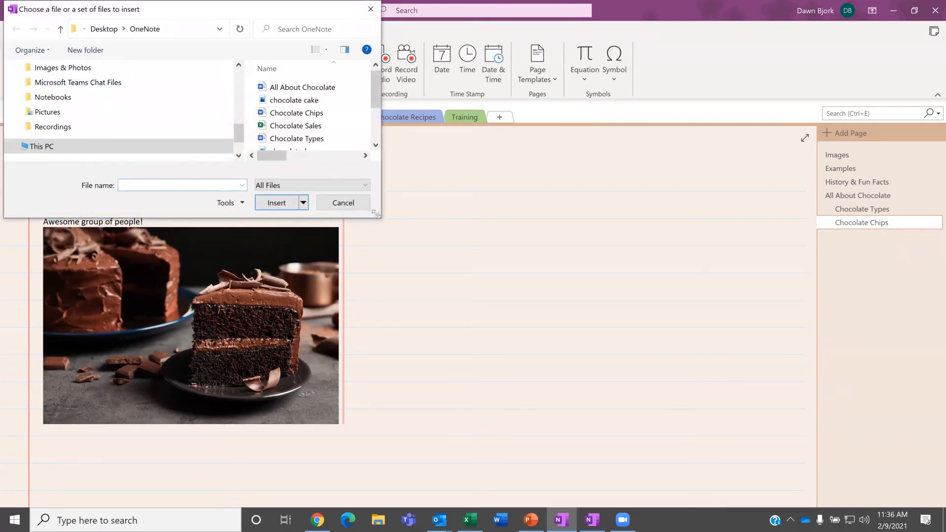
pyautogui.moveTo(376, 214); pyautogui.dragTo(631, 424)
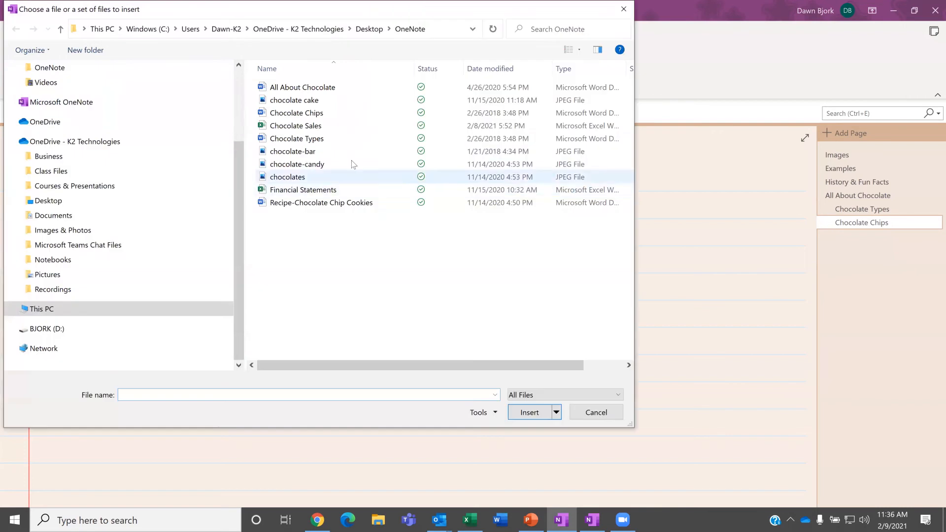
pyautogui.doubleClick(306, 115)
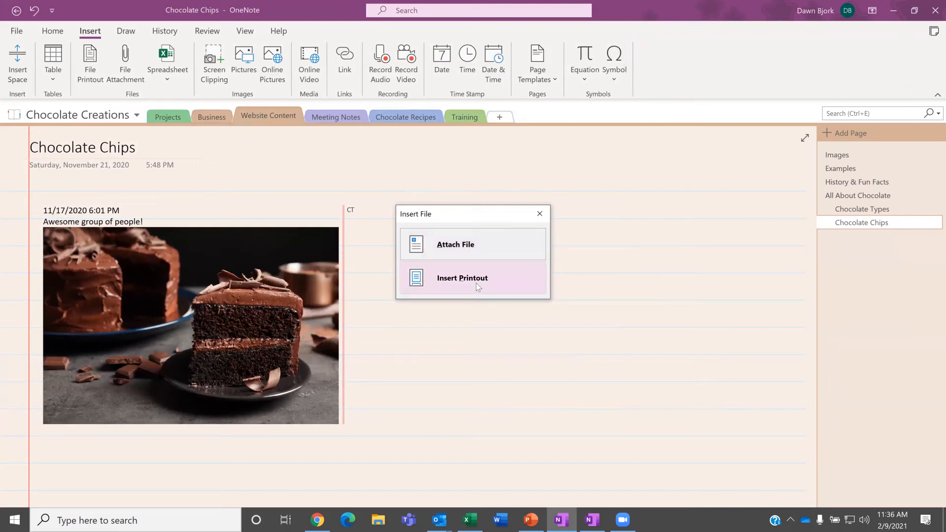
pyautogui.click(465, 244)
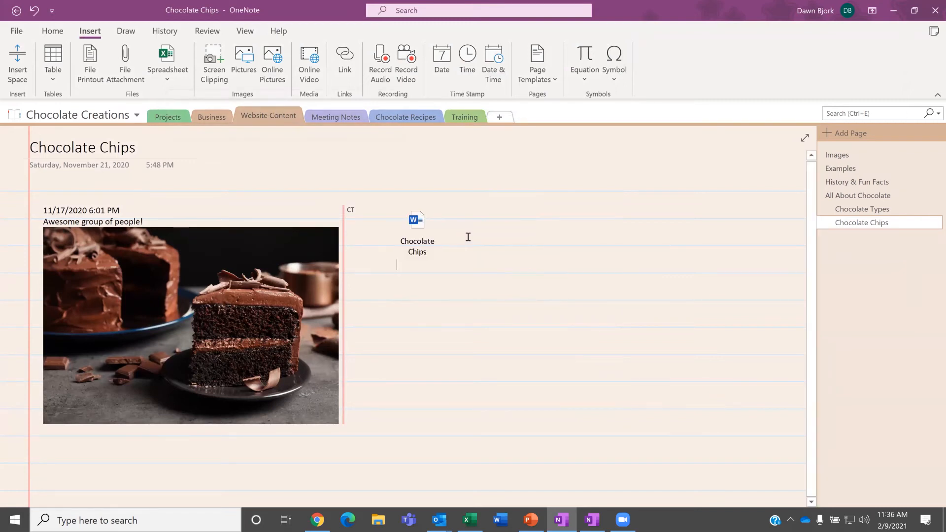
pyautogui.moveTo(419, 219)
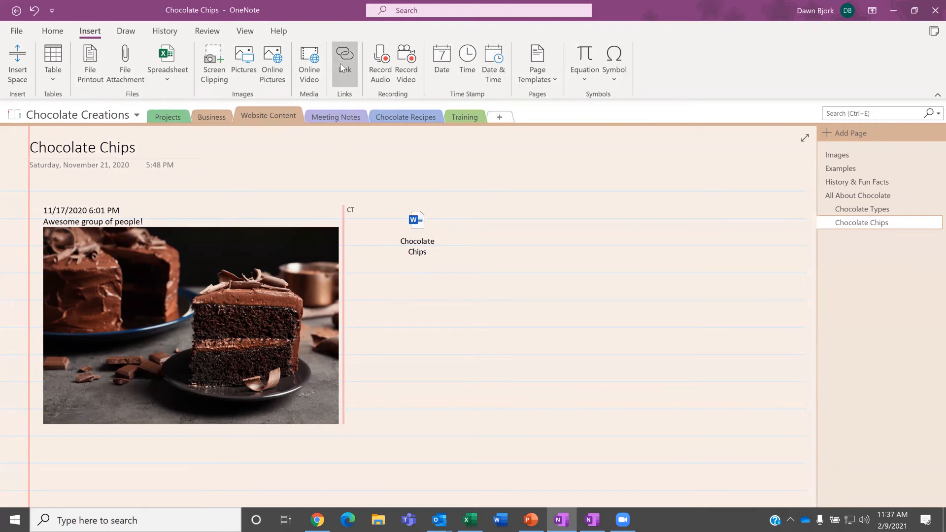
# Step: Insert a Chocolate Chips file printout below the cake image and scroll through its cacao facts
pyautogui.click(130, 455)
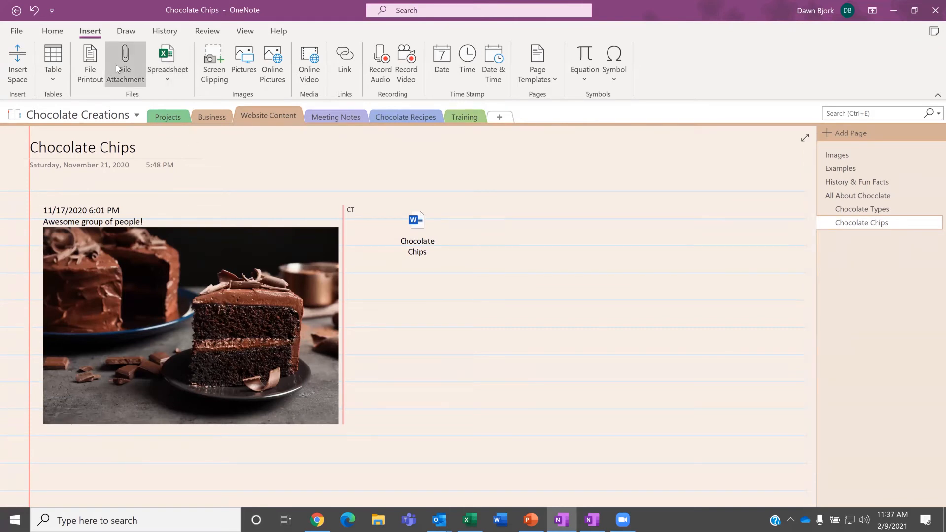
pyautogui.click(90, 66)
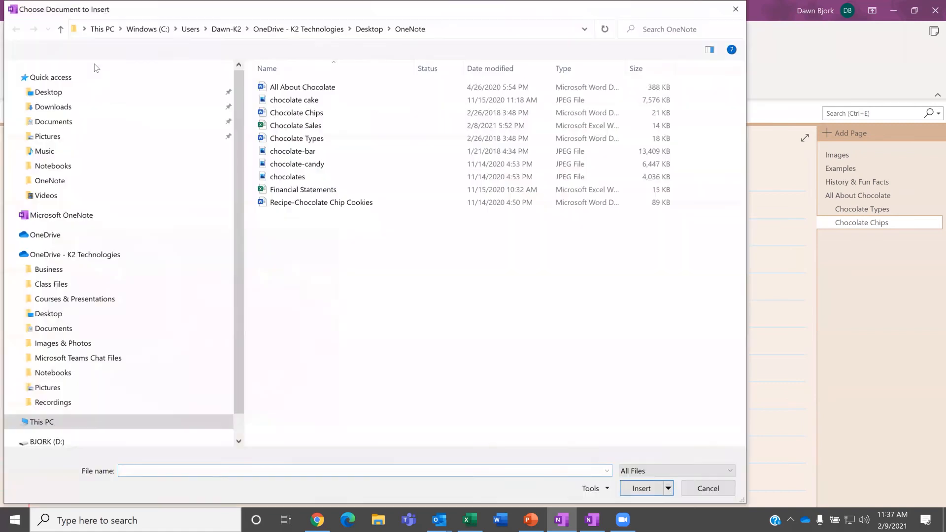
pyautogui.click(295, 113)
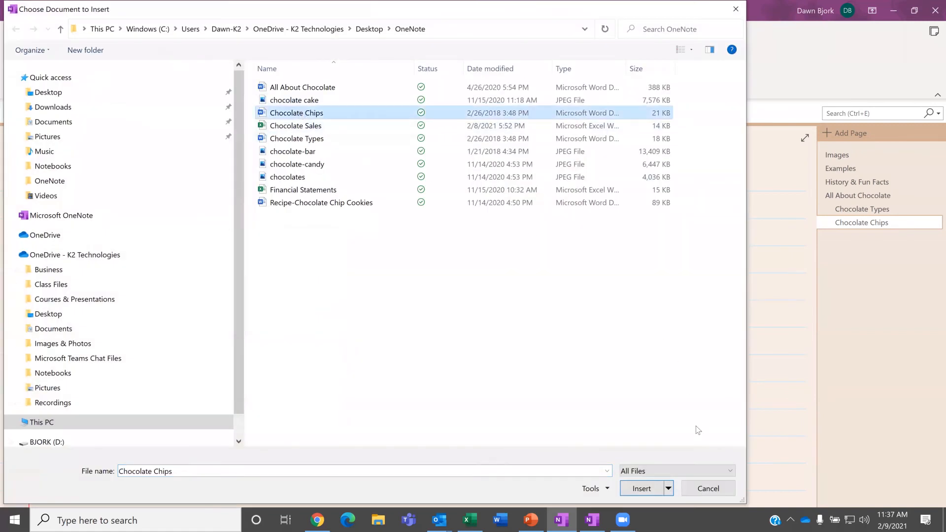
pyautogui.click(647, 487)
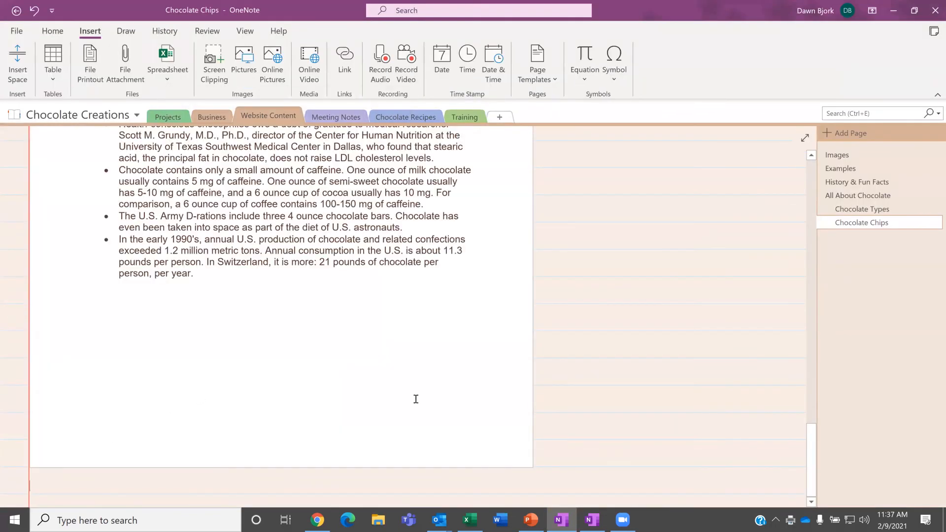
pyautogui.scroll(6, 418, 383)
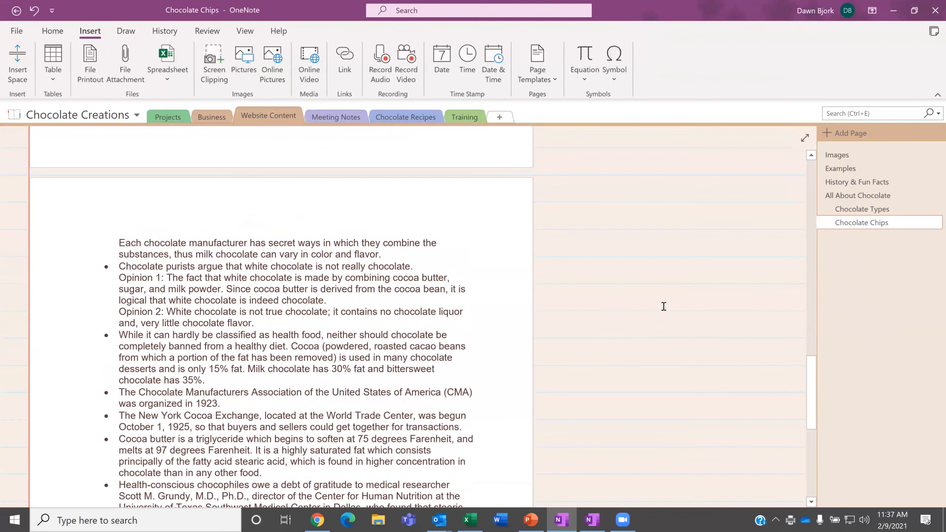
pyautogui.scroll(10, 668, 299)
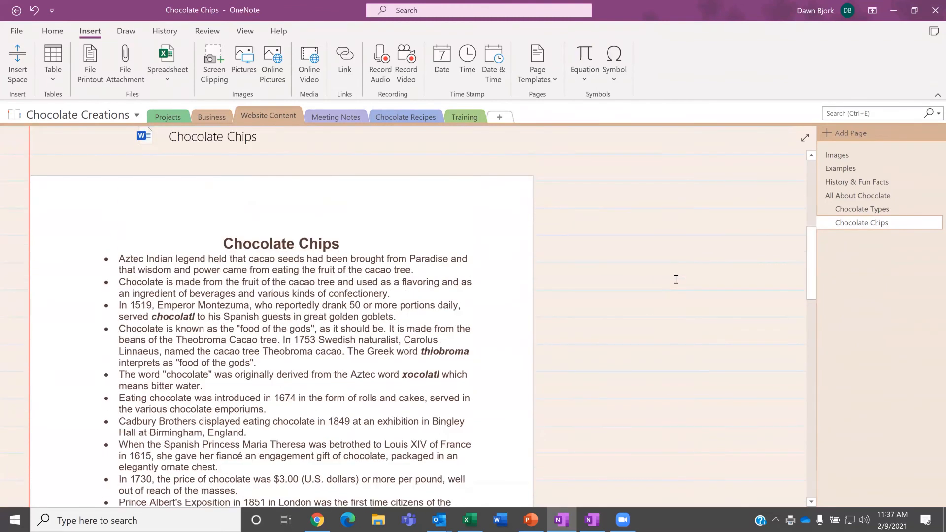
pyautogui.scroll(4, 674, 279)
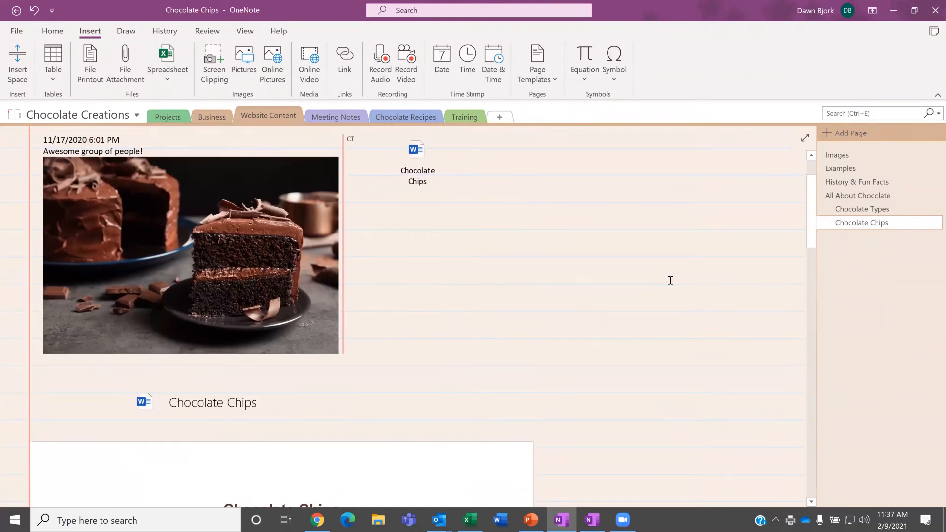
pyautogui.scroll(-2, 671, 282)
pyautogui.scroll(-3, 666, 284)
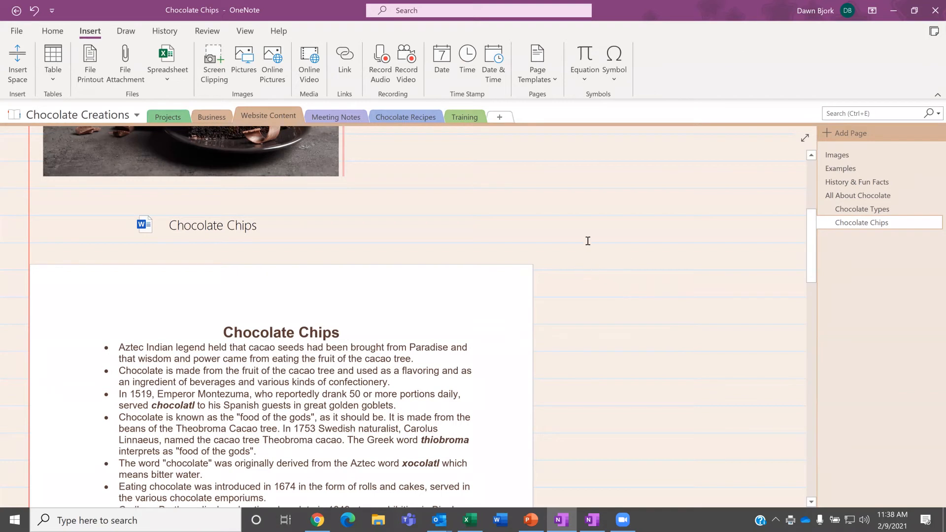
# Step: Insert a 4-by-6 table on a blank spot of the Training section's Practice page
pyautogui.click(469, 117)
pyautogui.click(143, 238)
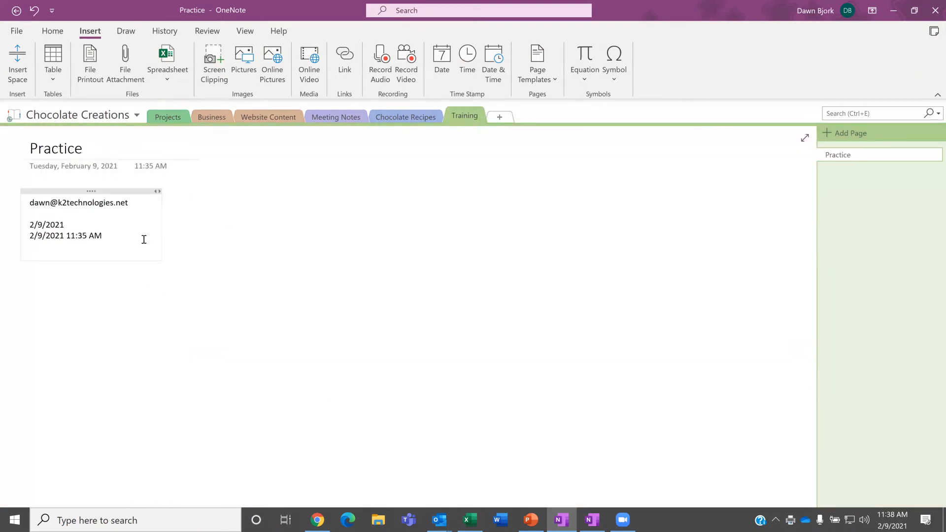
pyautogui.click(216, 257)
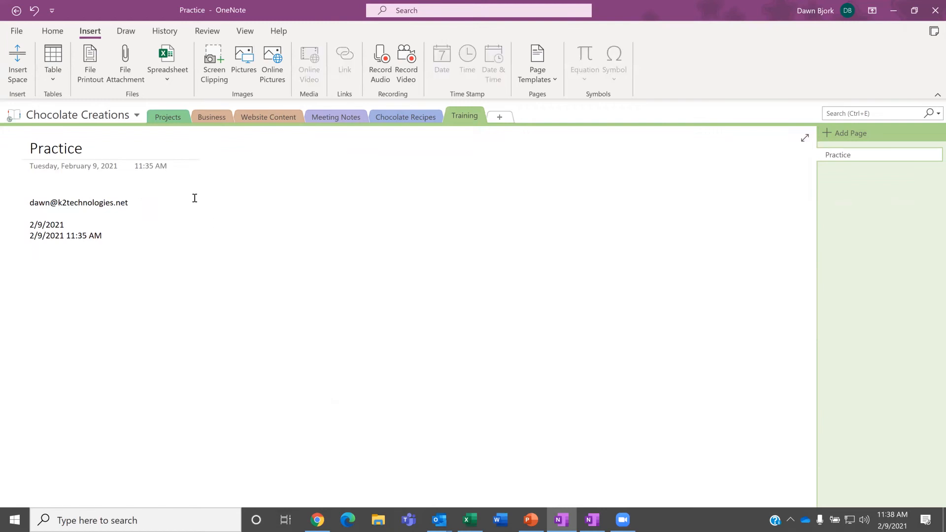
pyautogui.click(52, 79)
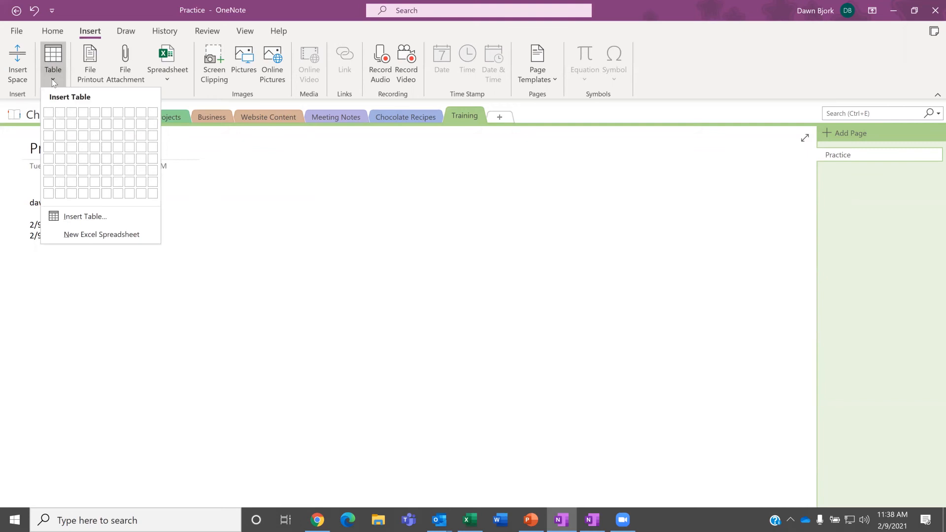
pyautogui.click(82, 172)
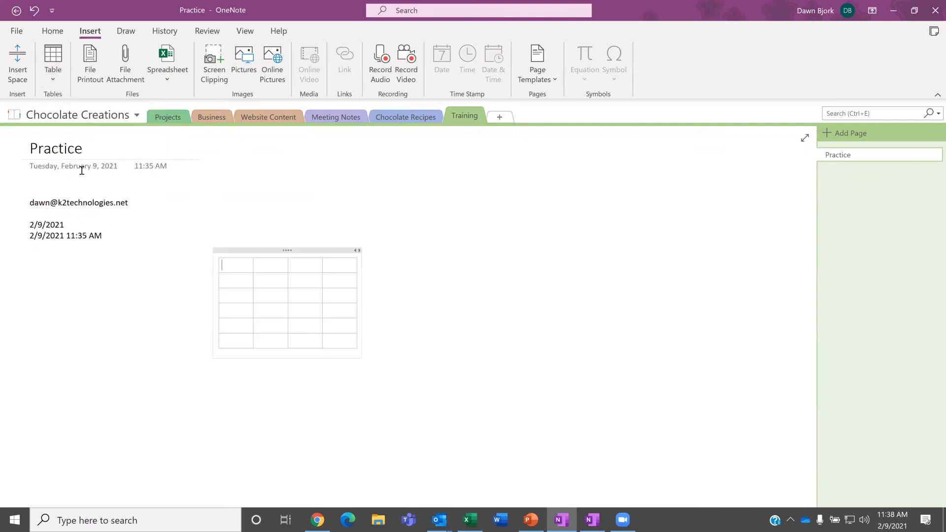
# Step: Move the table up beside the date stamps and widen its first column
pyautogui.moveTo(269, 209); pyautogui.dragTo(269, 209)
pyautogui.click(262, 236)
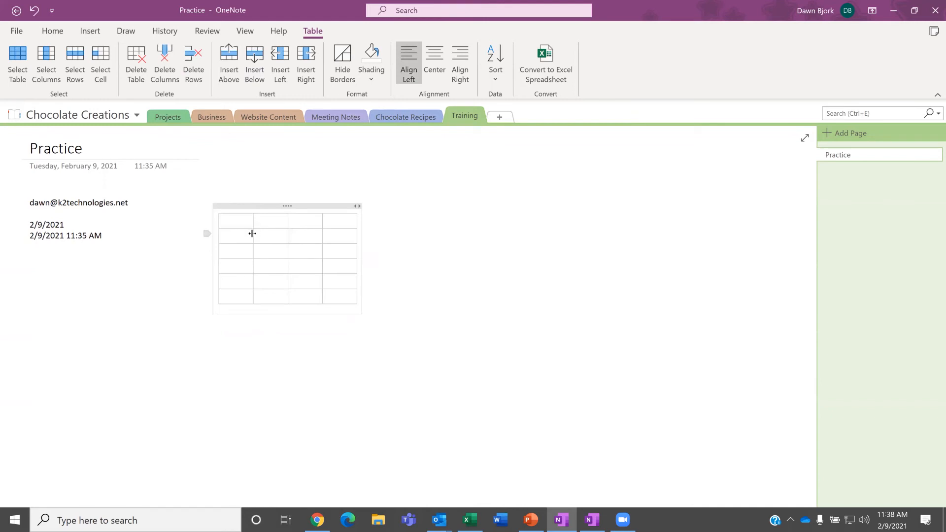
pyautogui.moveTo(252, 234); pyautogui.dragTo(305, 242)
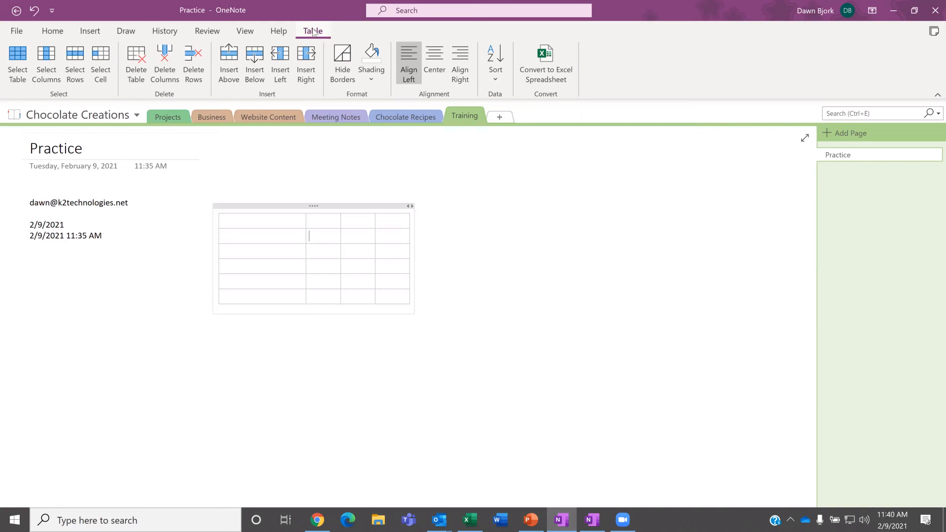
# Step: Deselect the table on the Practice page and bring up the Insert ribbon options
pyautogui.click(126, 249)
pyautogui.click(95, 33)
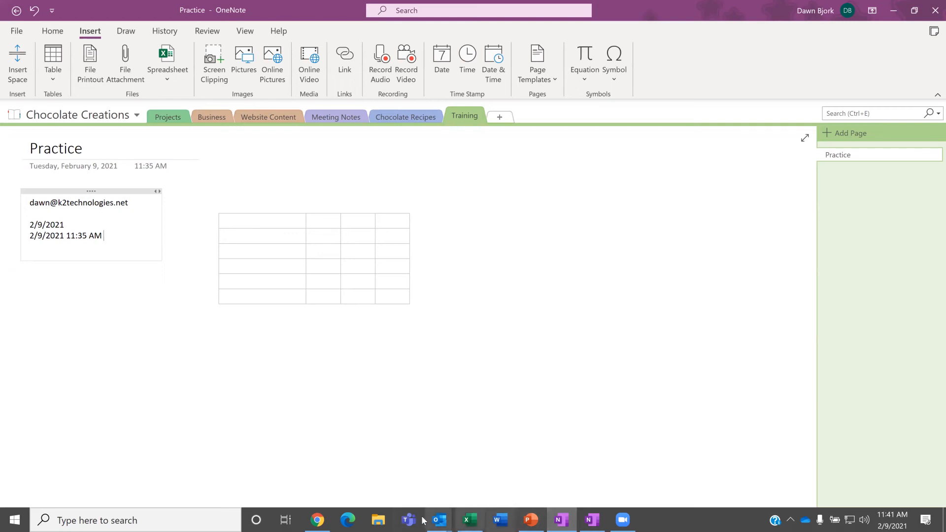
# Step: Send the 'Updated chocolate sales' Outlook email to Chocolate Creations > Business > Chocolate Sales
pyautogui.click(440, 521)
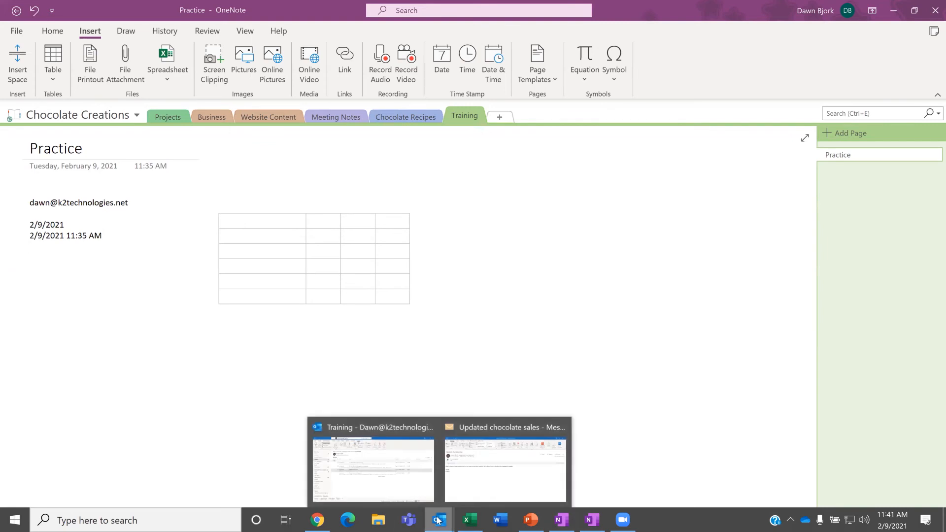
pyautogui.click(492, 431)
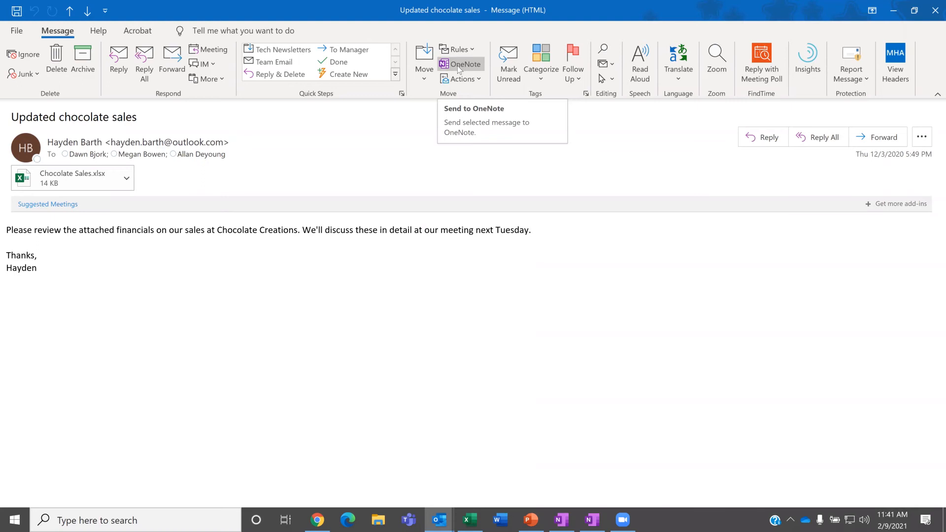
pyautogui.click(457, 67)
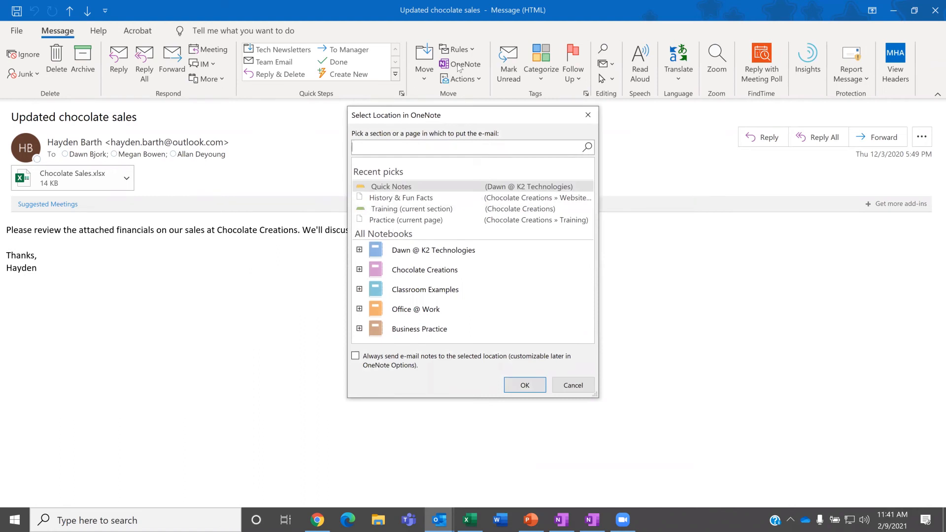
pyautogui.click(359, 269)
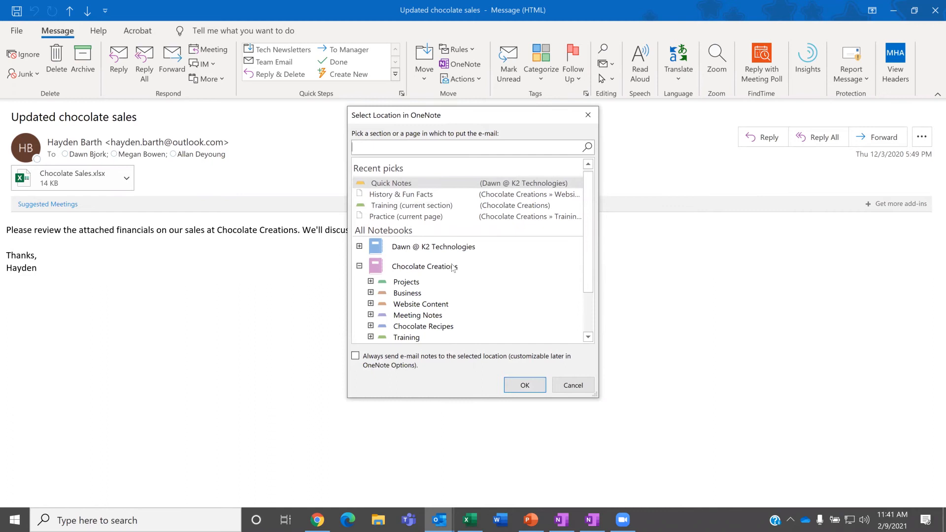
pyautogui.moveTo(587, 270); pyautogui.dragTo(587, 292)
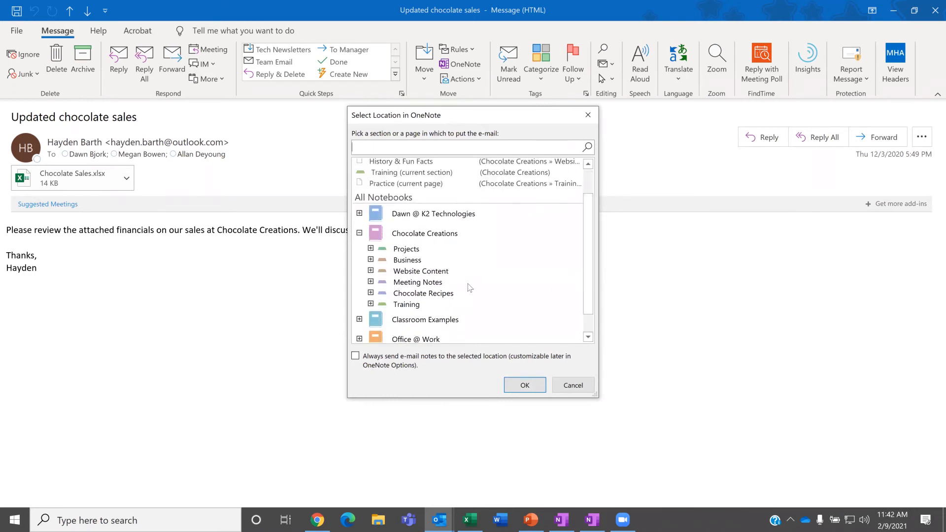
pyautogui.click(371, 259)
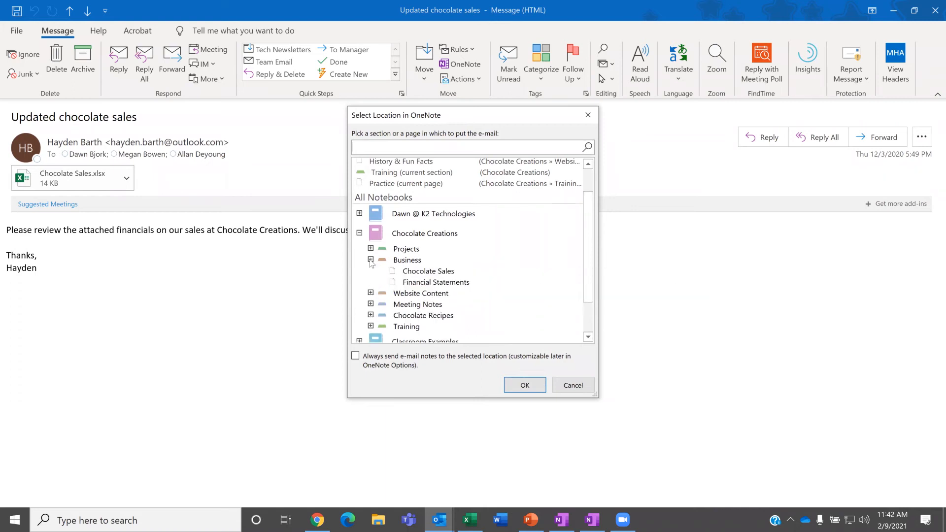
pyautogui.click(424, 274)
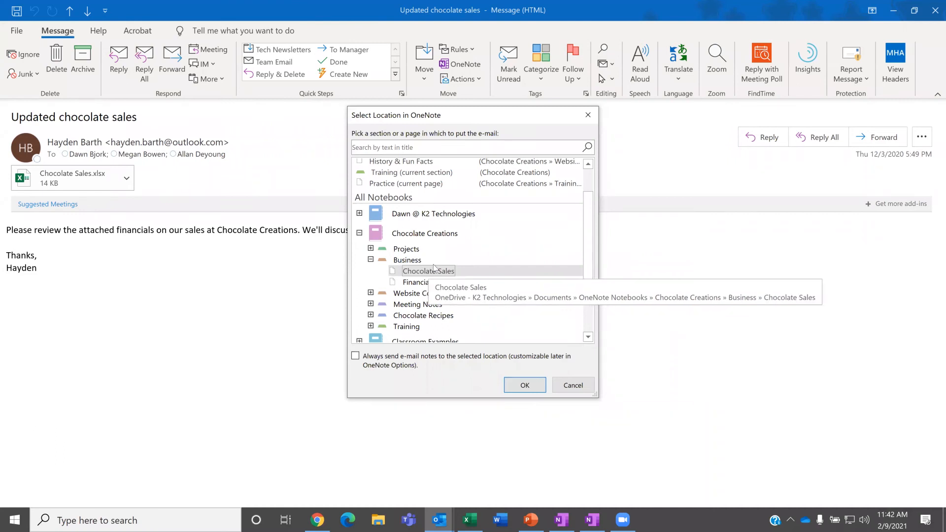
pyautogui.click(525, 388)
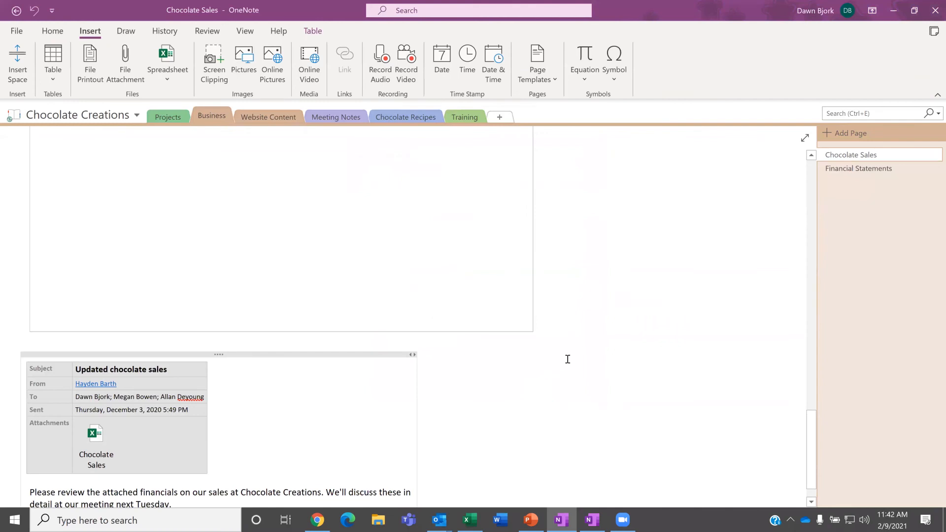
# Step: Review the emailed message on the Chocolate Sales page, then bring up the Chocolate Sales workbook
pyautogui.scroll(-2, 567, 360)
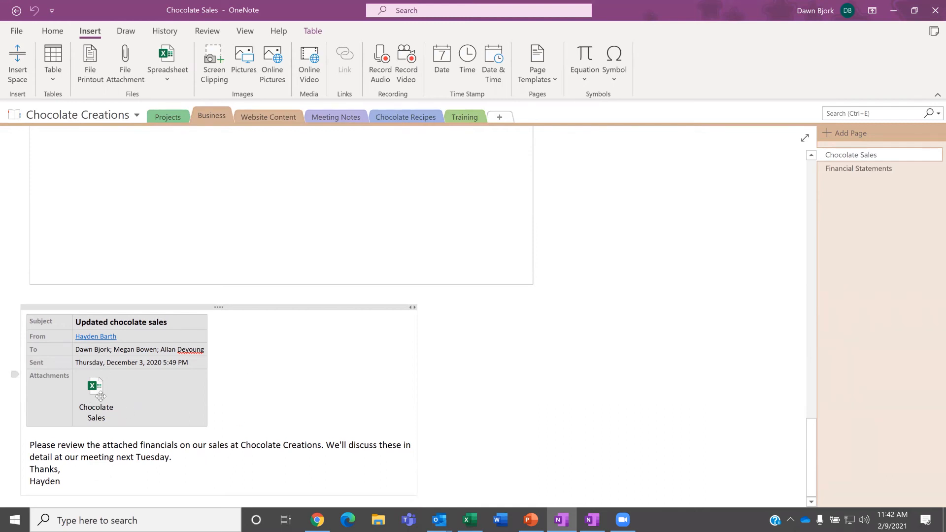
pyautogui.moveTo(98, 391)
pyautogui.click(472, 520)
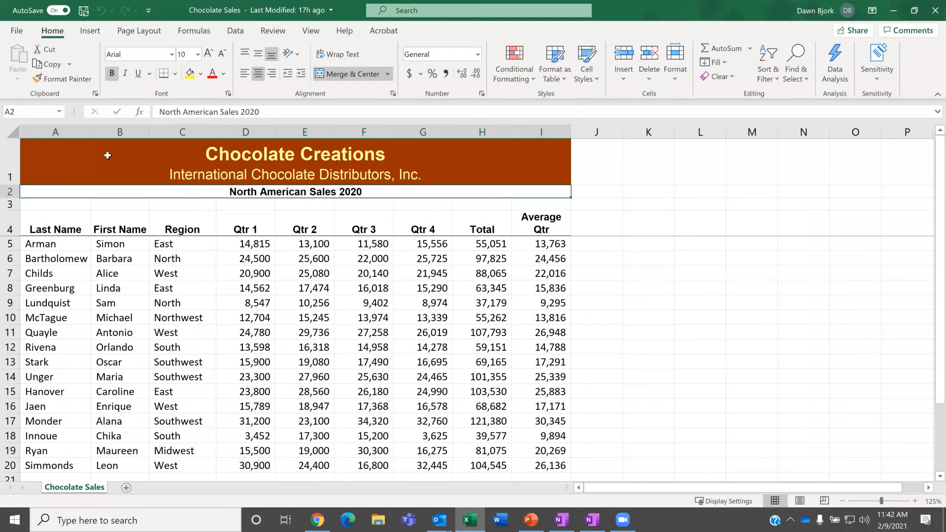
# Step: Select cell A1 of the Chocolate Sales sheet and open the print preview with Ctrl+P
pyautogui.click(107, 157)
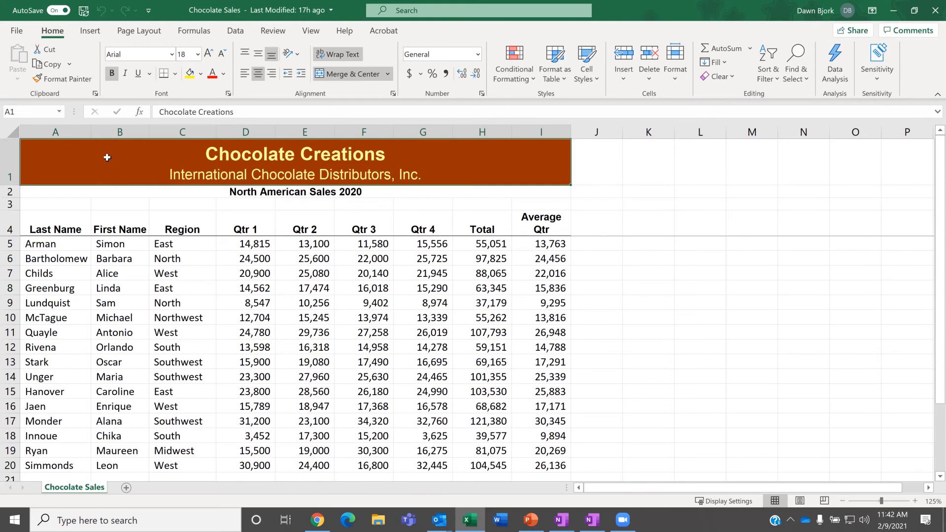
pyautogui.hotkey('ctrl', 'p')
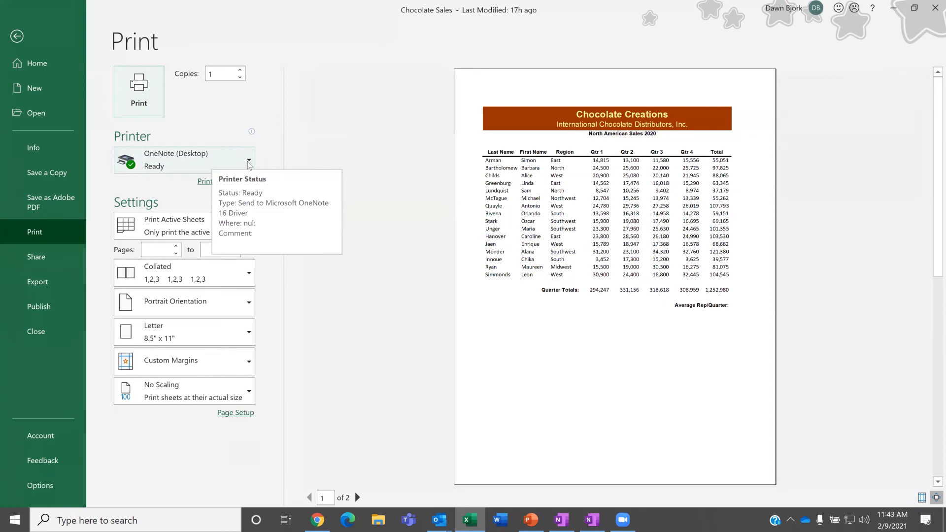
# Step: Print the Chocolate Sales sheet to OneNote (Desktop) on Letter paper in landscape orientation
pyautogui.click(249, 161)
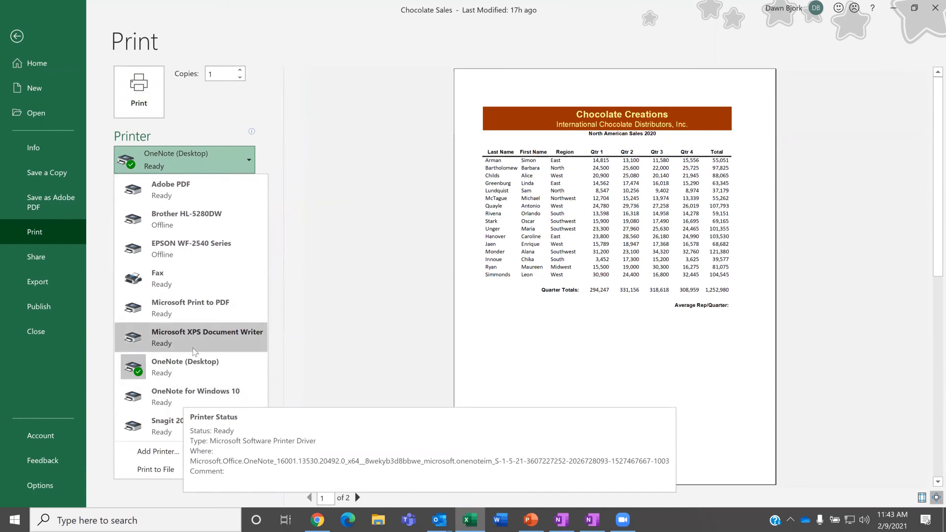
pyautogui.click(197, 371)
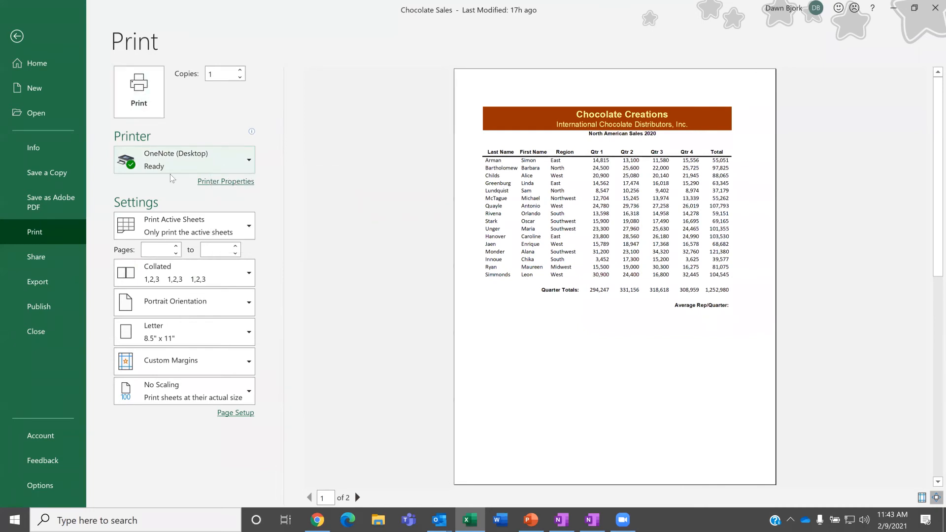
pyautogui.click(188, 339)
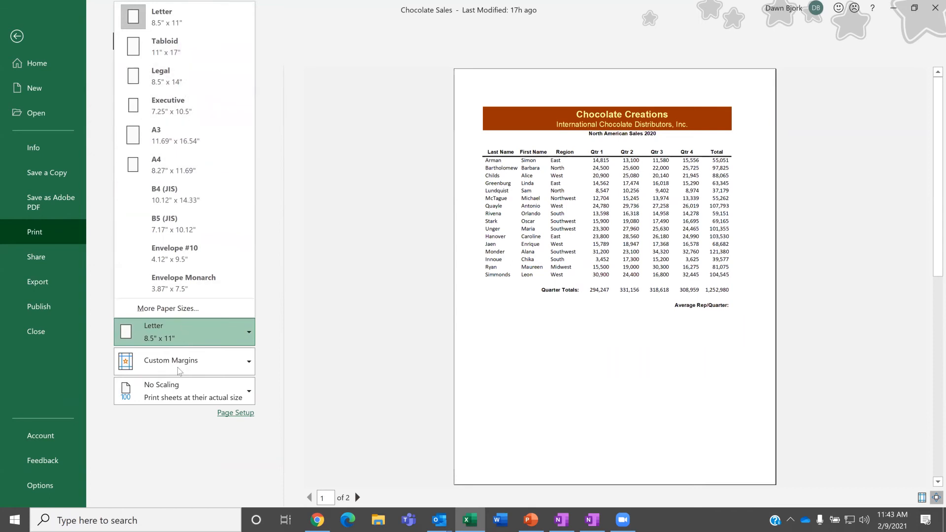
pyautogui.click(272, 323)
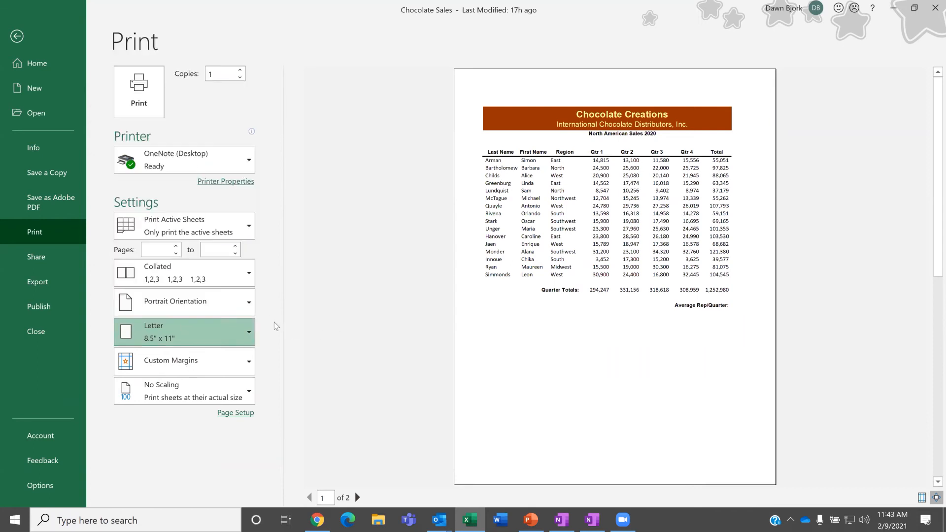
pyautogui.click(184, 308)
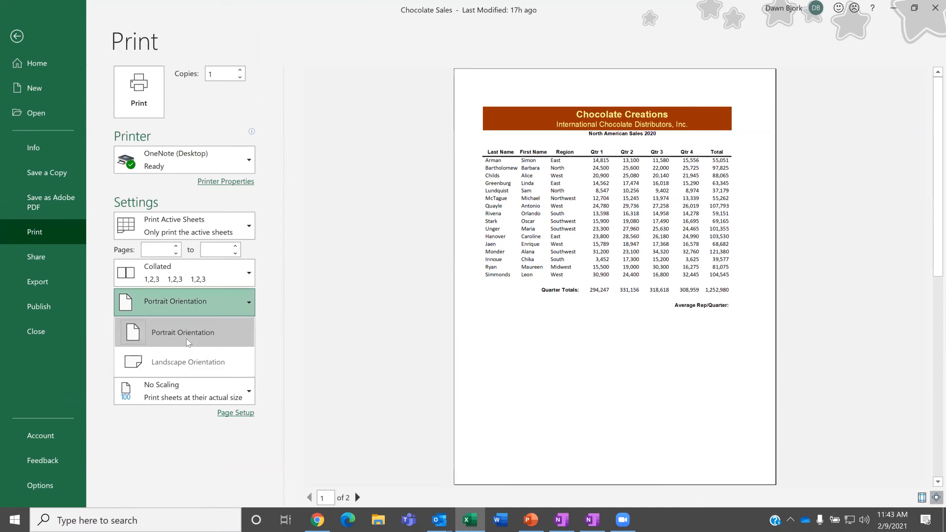
pyautogui.click(189, 364)
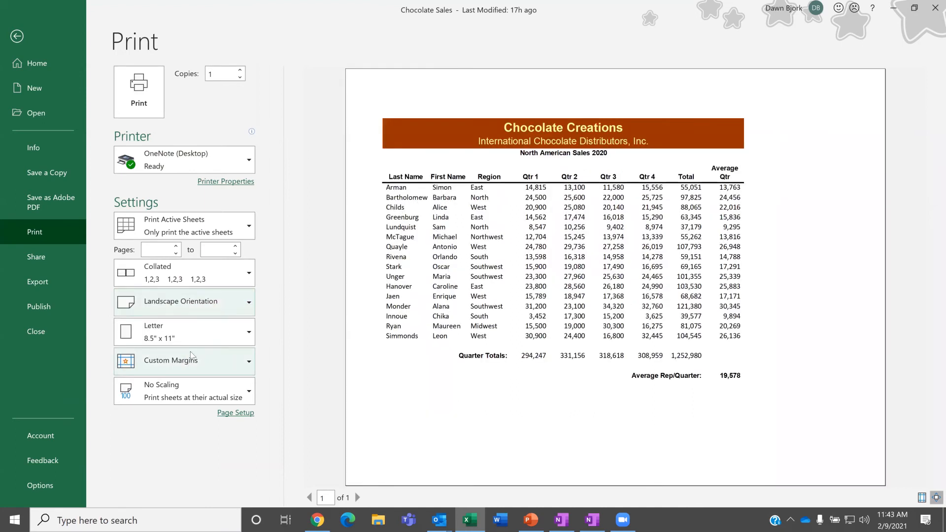
pyautogui.click(139, 90)
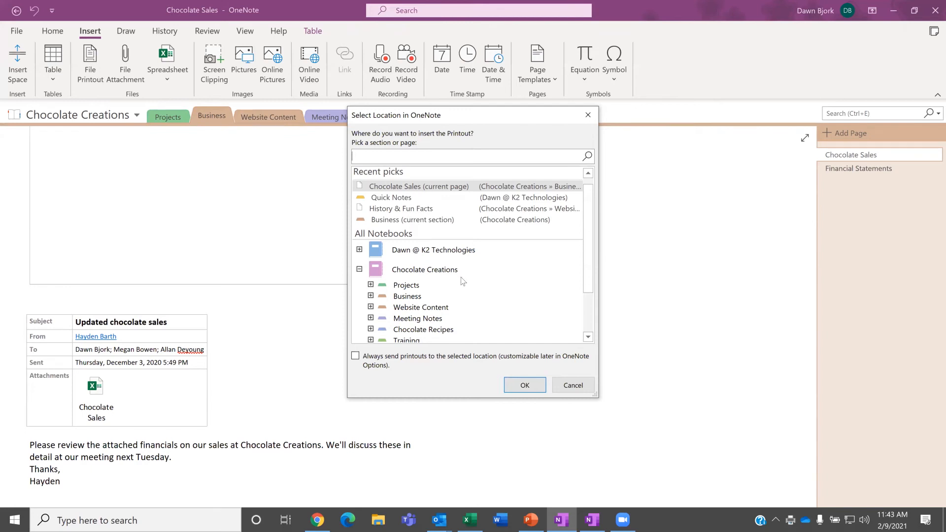
# Step: Insert the sales printout on the current Chocolate Sales page and scroll through its 2020 figures
pyautogui.scroll(-1, 462, 280)
pyautogui.scroll(2, 462, 279)
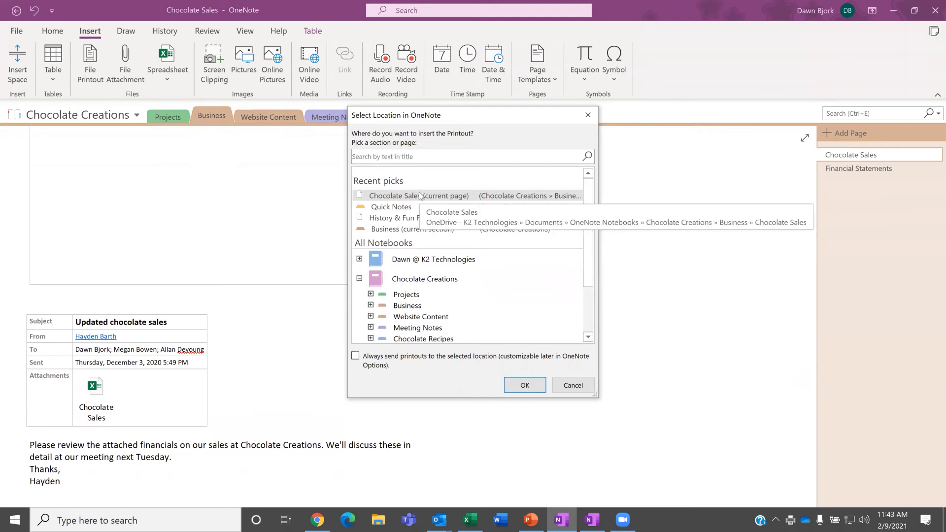
pyautogui.click(525, 386)
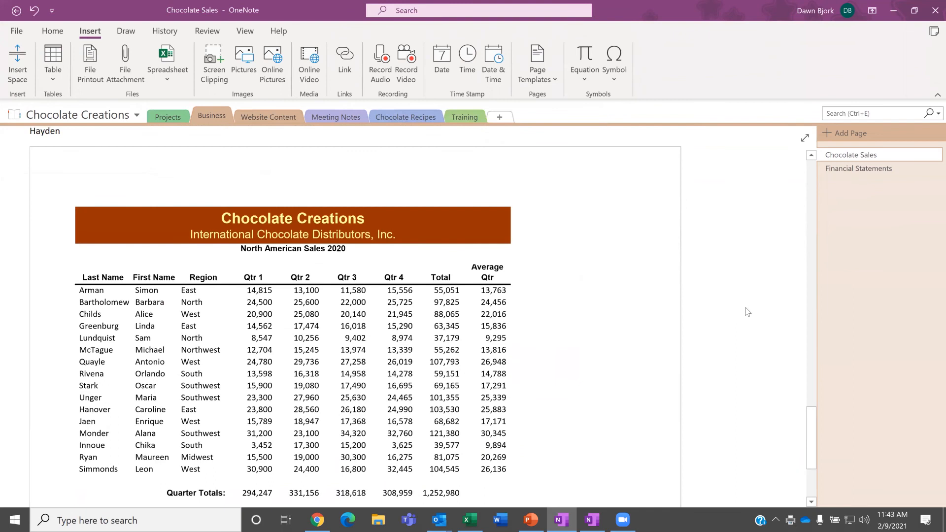
pyautogui.scroll(3, 749, 306)
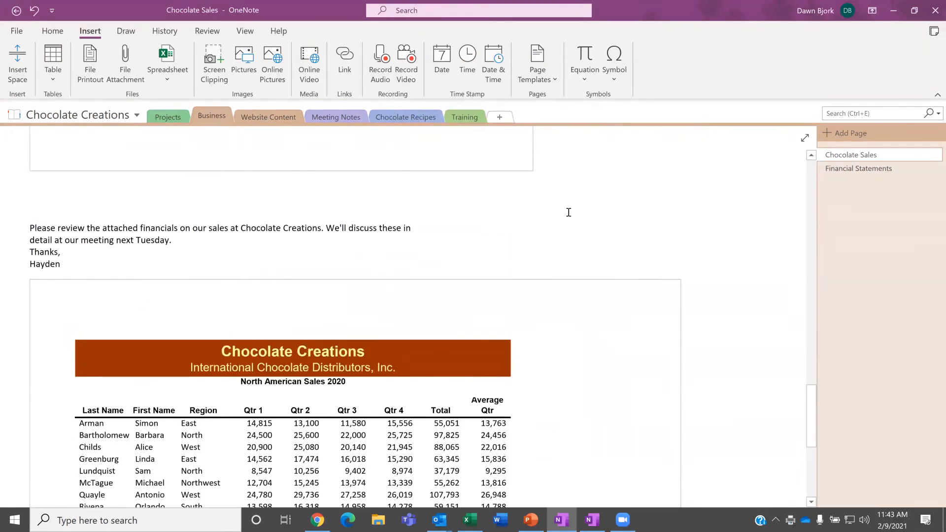
pyautogui.scroll(-2, 757, 273)
pyautogui.scroll(-3, 757, 272)
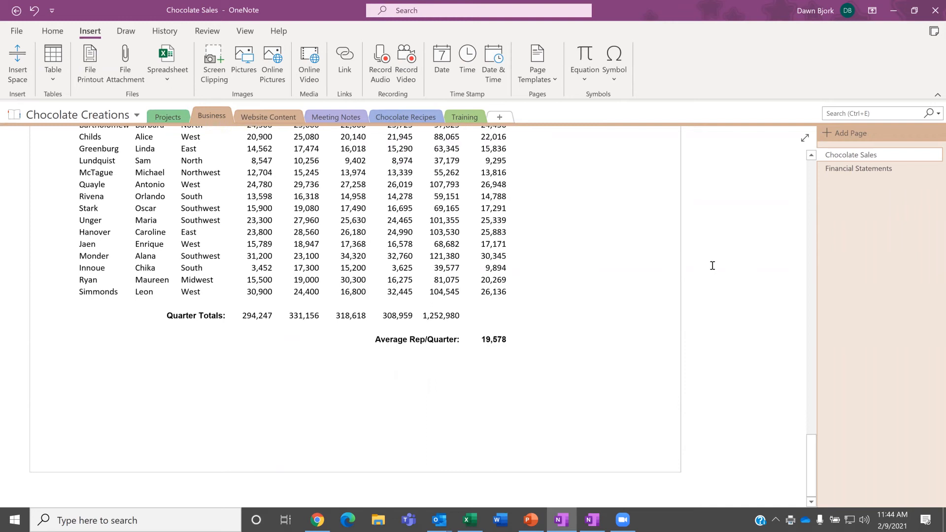
# Step: Open Website Content > History & Fun Facts, set the cursor below the intro, then switch to Chrome
pyautogui.click(270, 115)
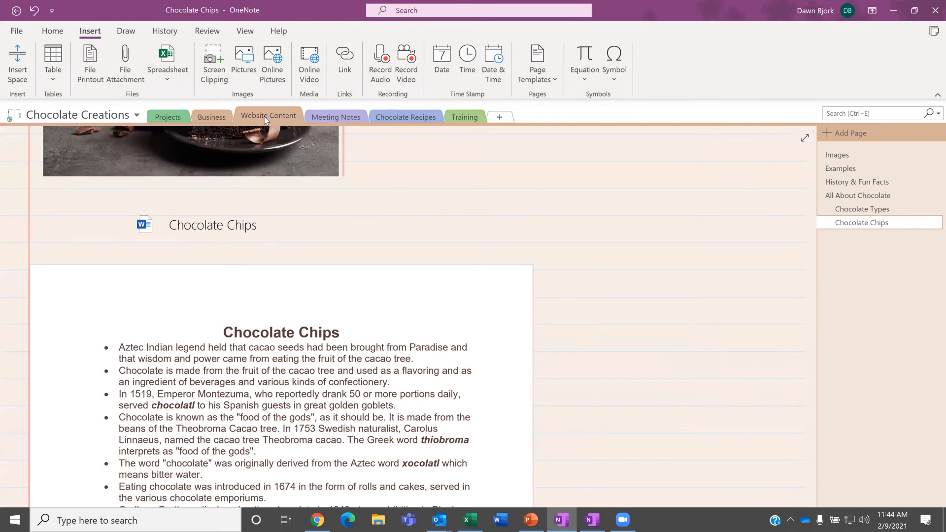
pyautogui.click(869, 183)
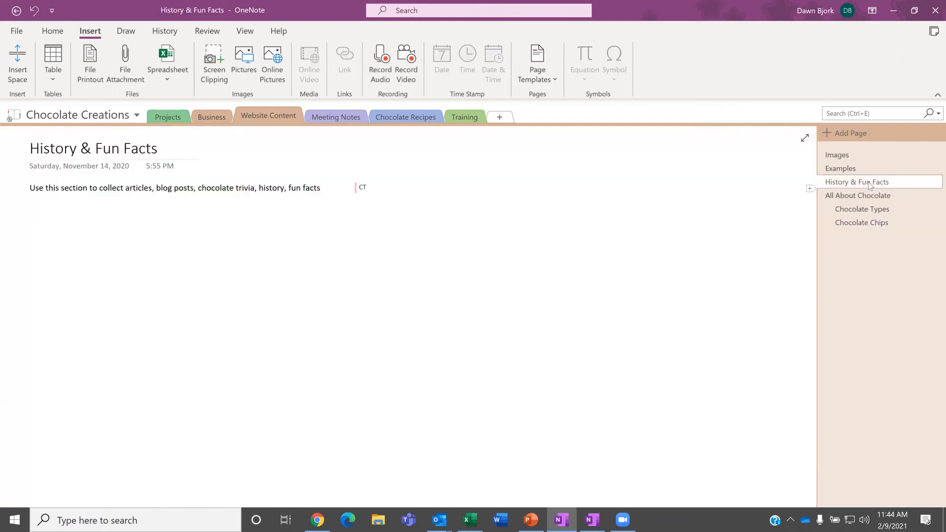
pyautogui.click(49, 218)
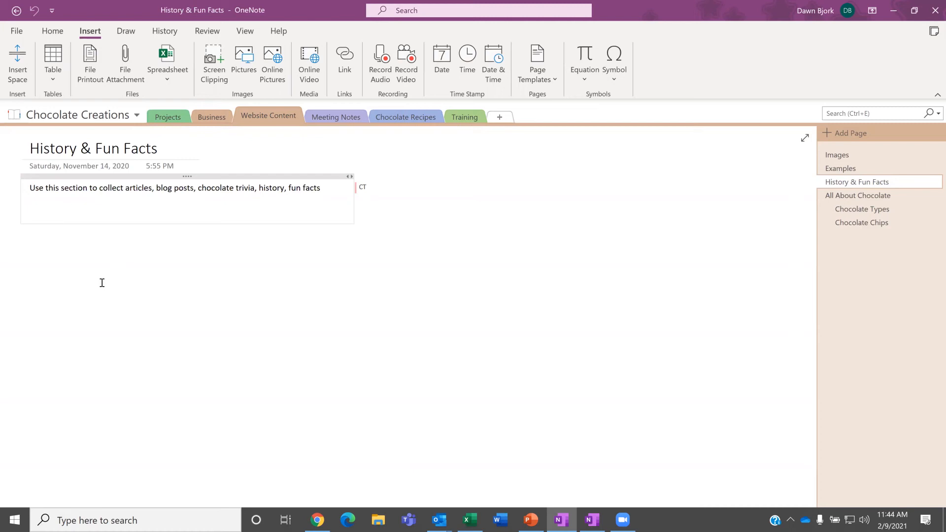
pyautogui.click(325, 520)
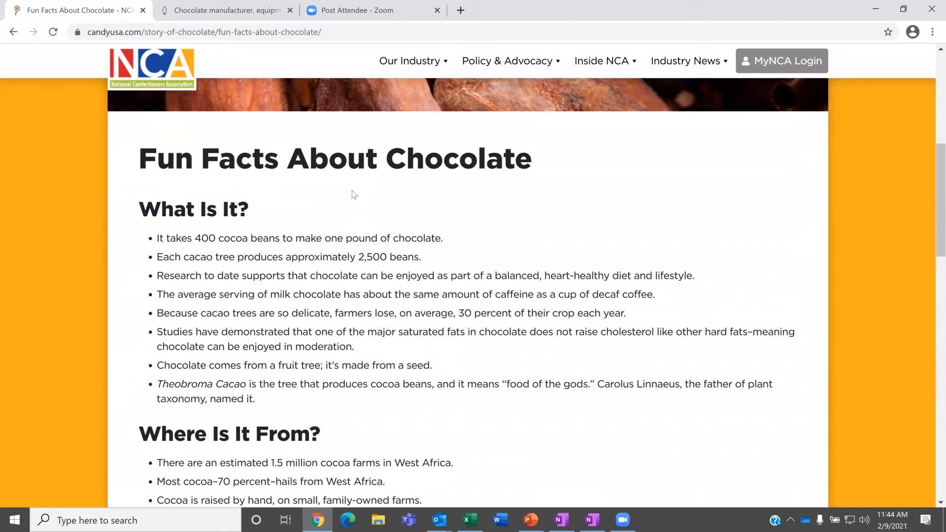
# Step: Copy the Fun Facts About Chocolate page URL from the address bar and return to OneNote
pyautogui.click(346, 32)
pyautogui.hotkey('ctrl', 'c')
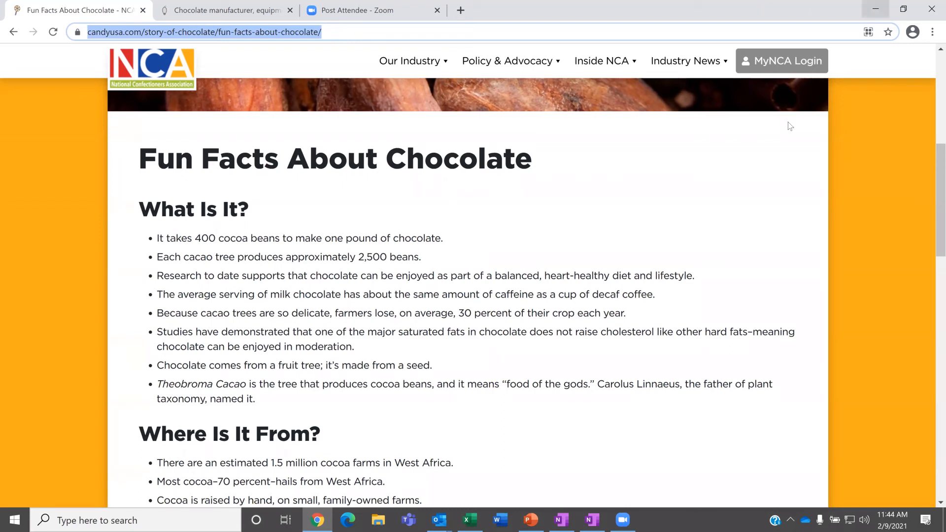
pyautogui.click(563, 518)
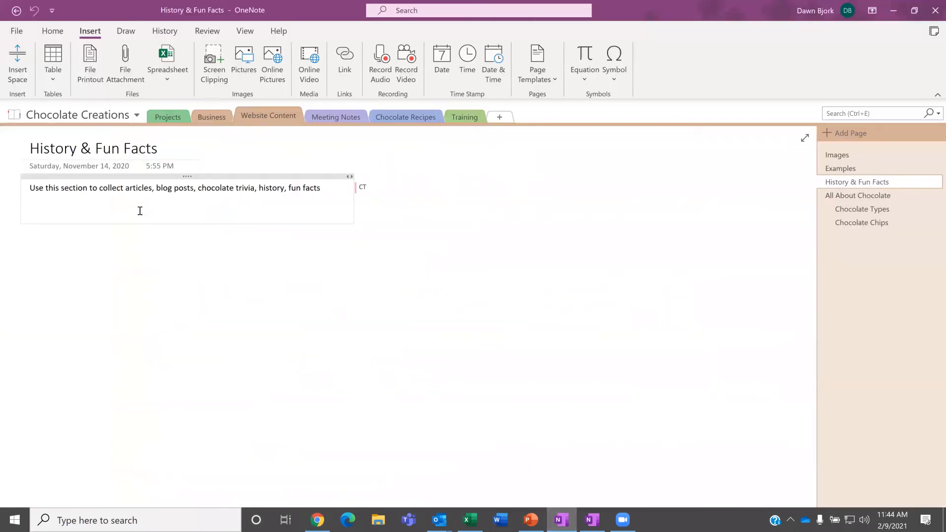
# Step: Paste the candyusa.com Fun Facts link below the intro, start a new line, and return to Chrome
pyautogui.hotkey('ctrl', 'v')
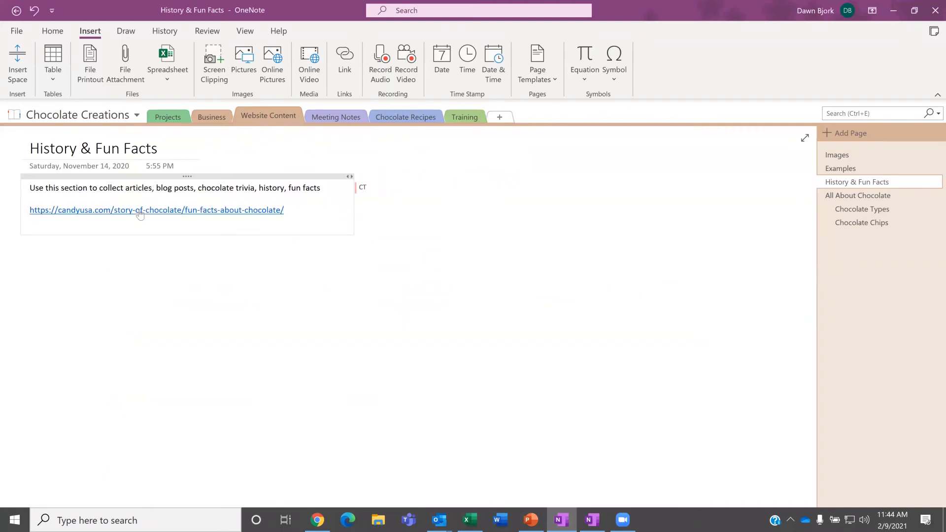
pyautogui.press('Return')
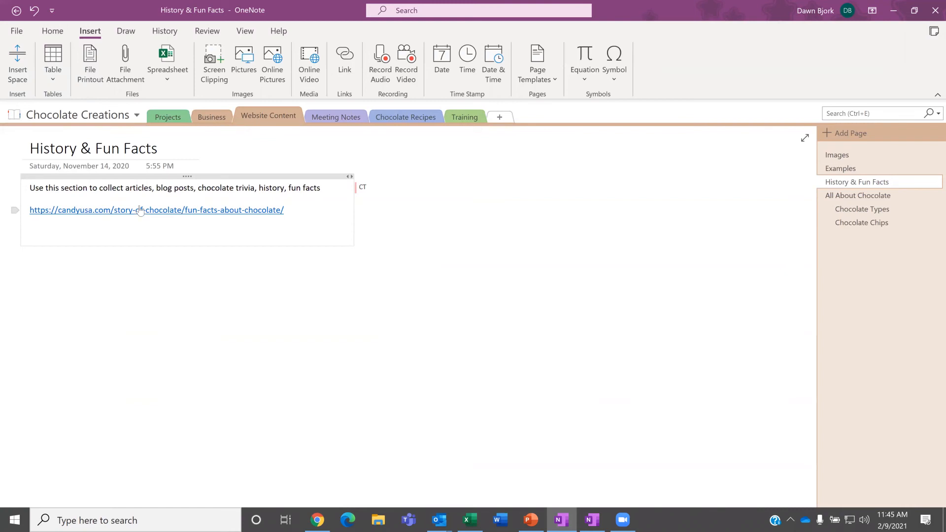
pyautogui.click(320, 520)
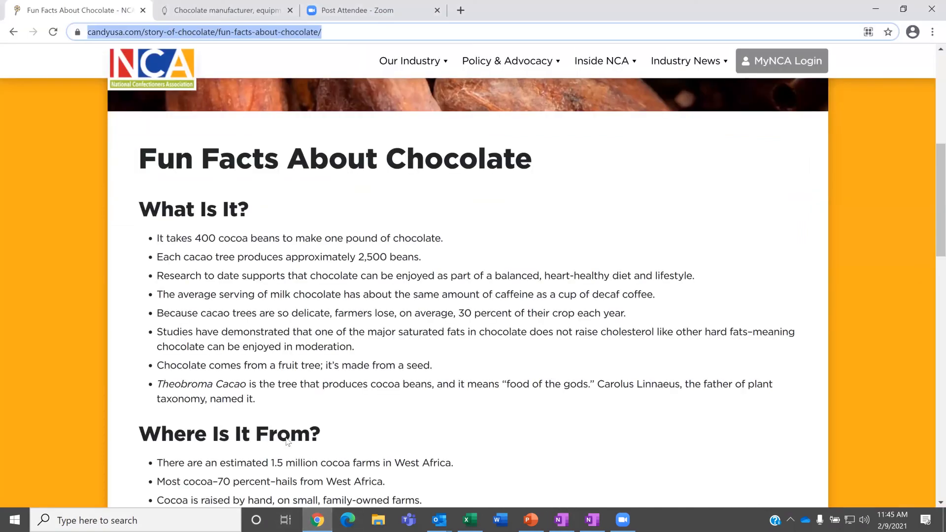
# Step: Print the Fun Facts About Chocolate web page to OneNote (Desktop) and bring OneNote forward
pyautogui.click(486, 223)
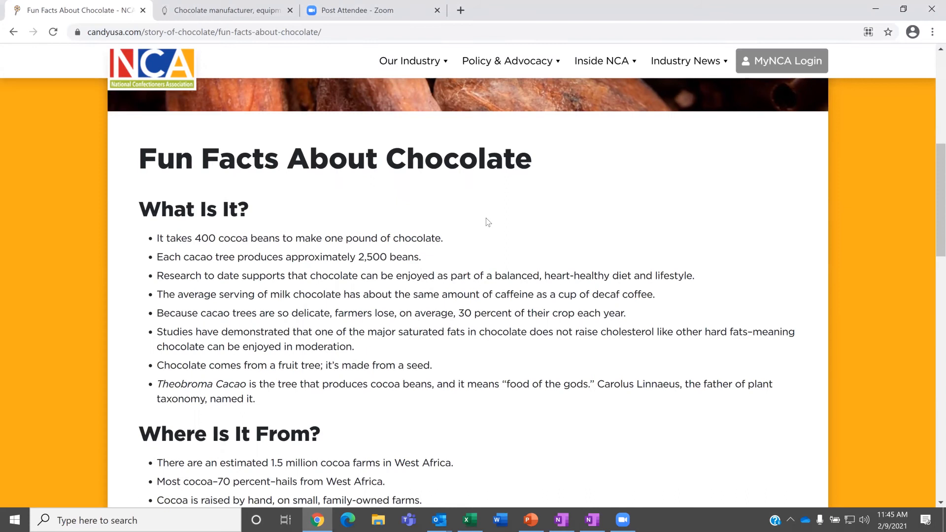
pyautogui.hotkey('ctrl', 'p')
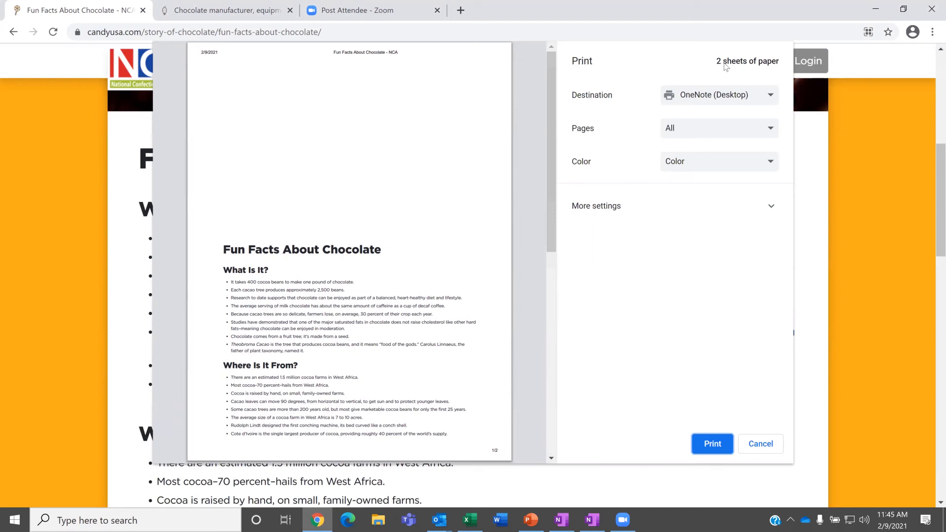
pyautogui.click(713, 444)
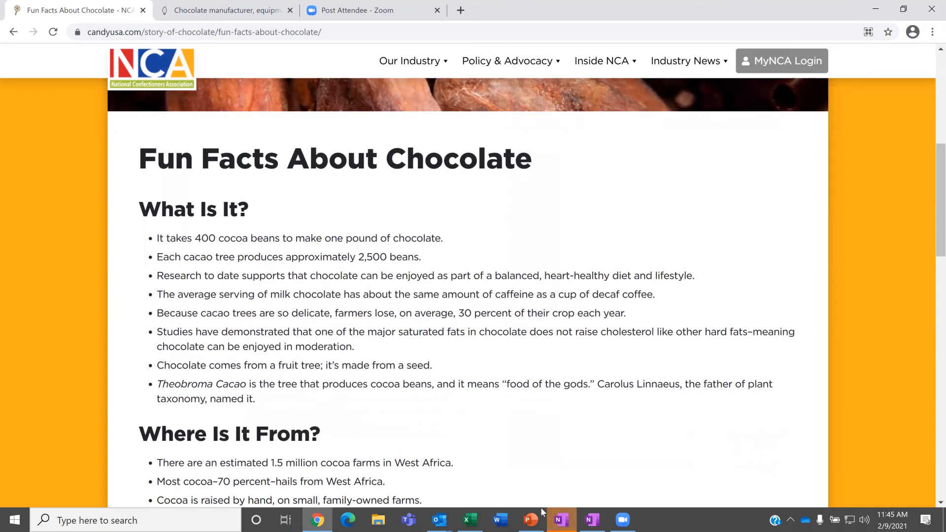
pyautogui.click(562, 520)
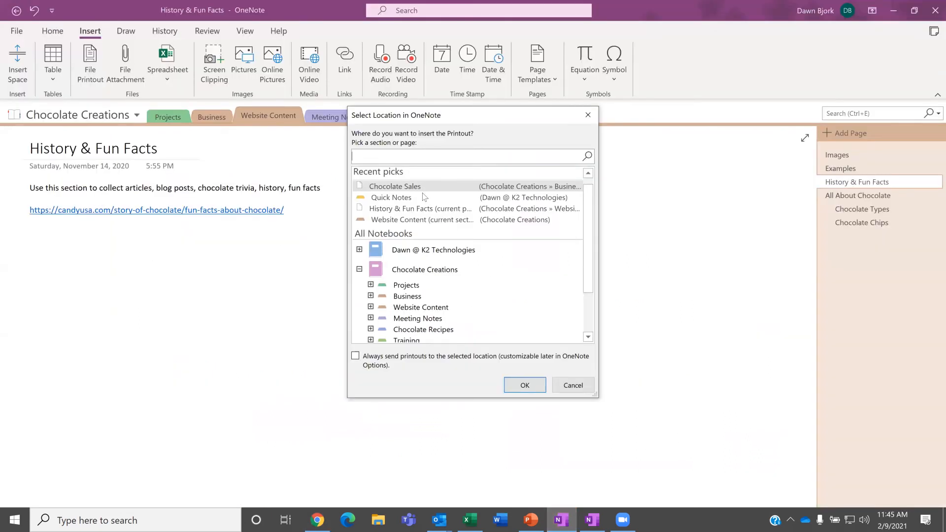
# Step: Insert the Fun Facts printout onto the History & Fun Facts page, then go to the Images page
pyautogui.click(389, 212)
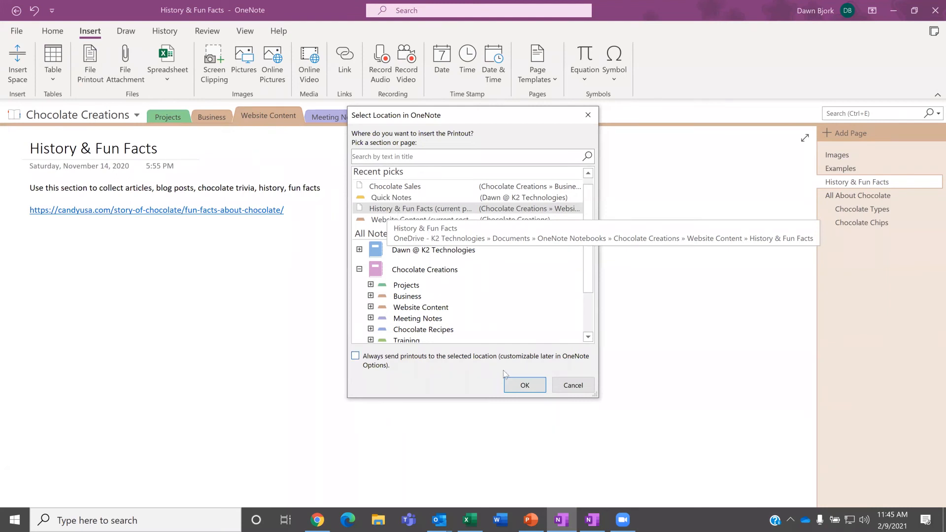
pyautogui.click(525, 385)
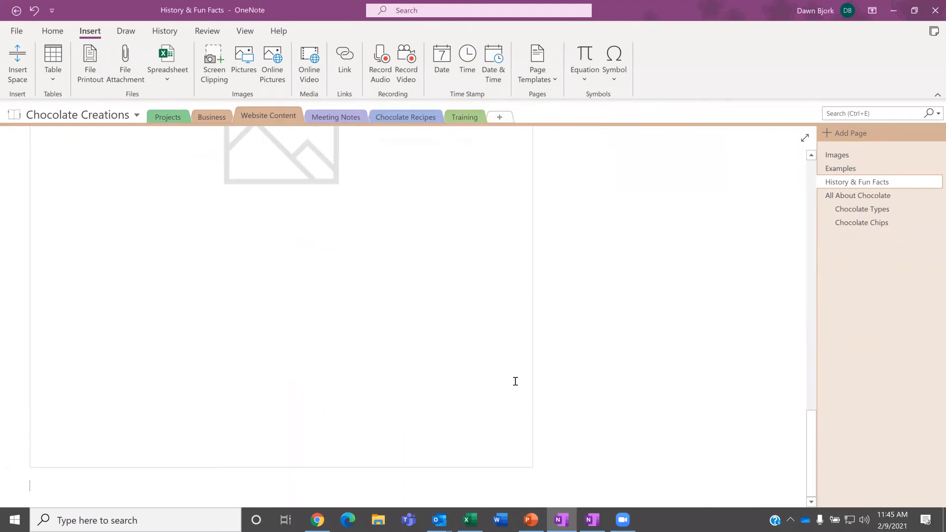
pyautogui.scroll(15, 650, 297)
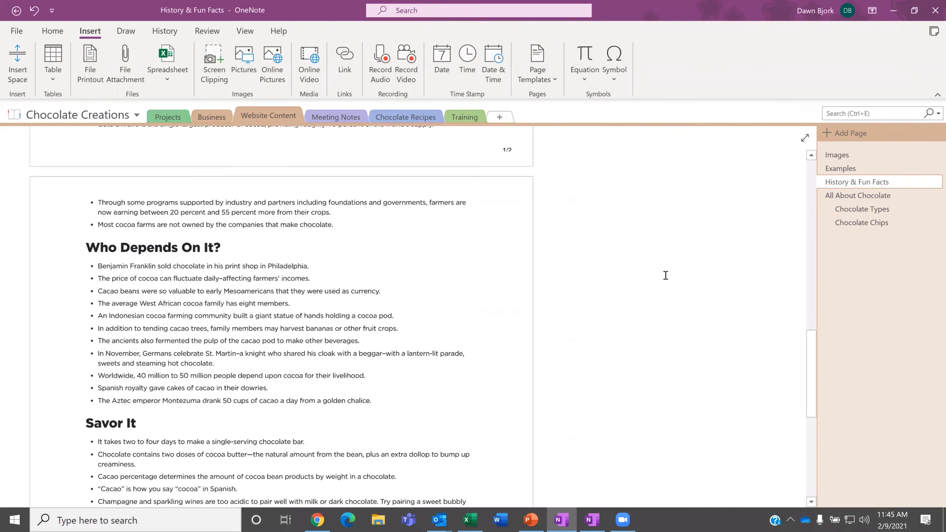
pyautogui.scroll(6, 662, 277)
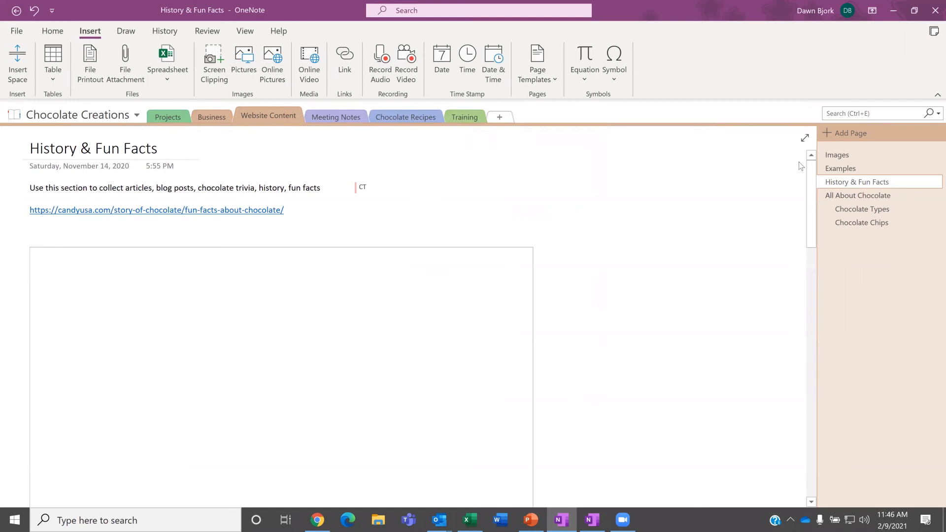
pyautogui.click(840, 155)
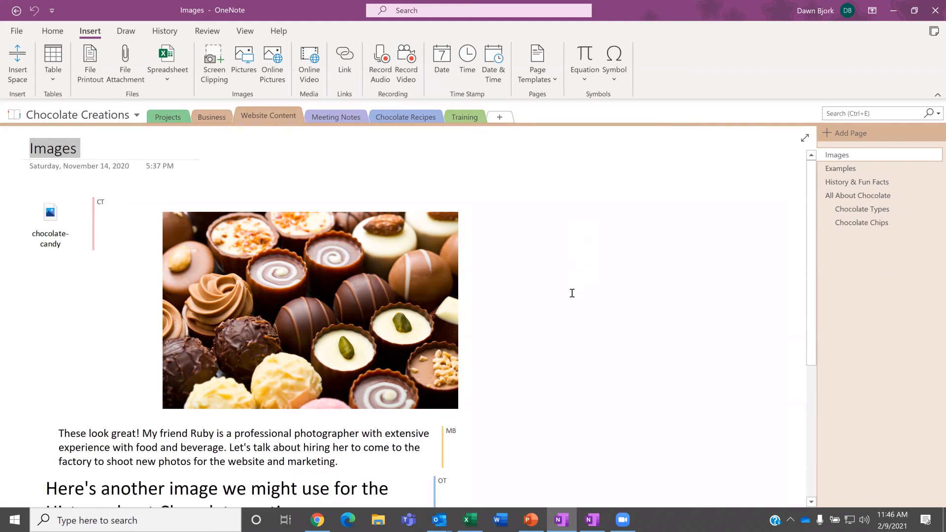
pyautogui.scroll(-1, 570, 293)
pyautogui.scroll(-3, 570, 293)
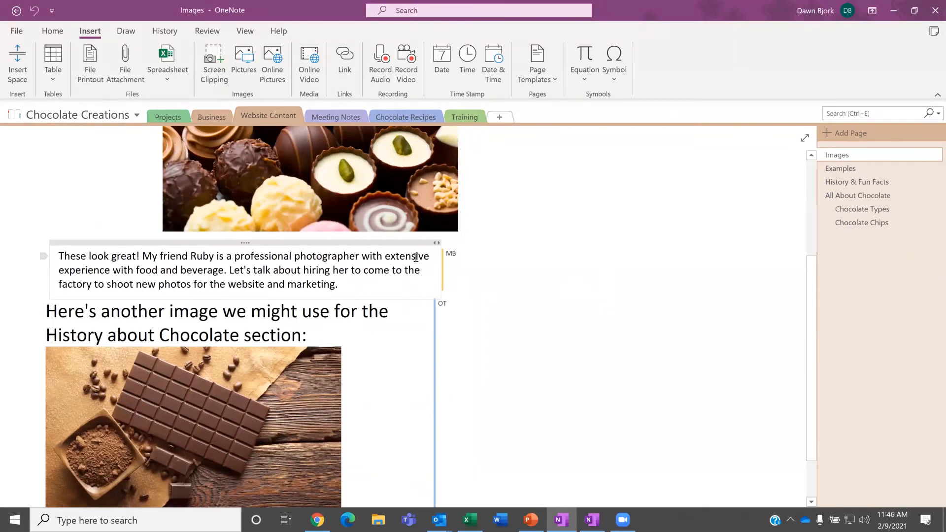
pyautogui.moveTo(452, 260)
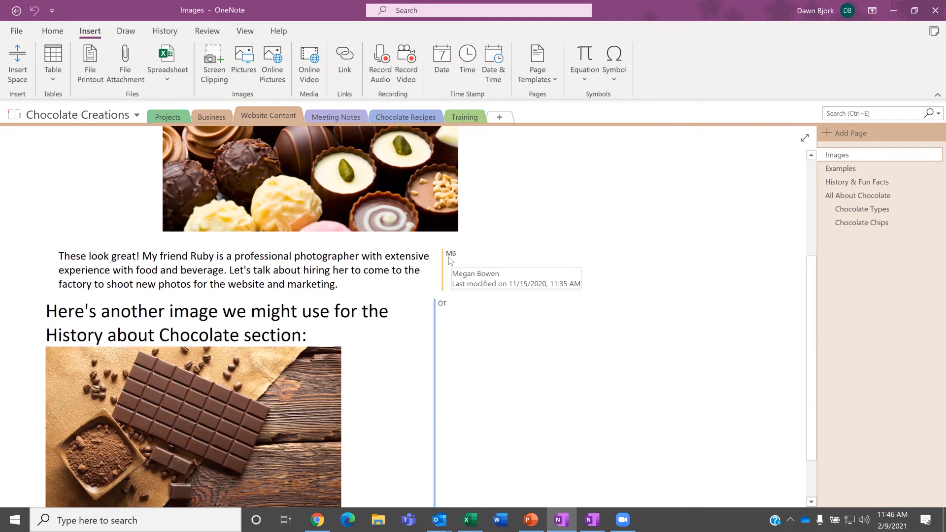
pyautogui.click(394, 259)
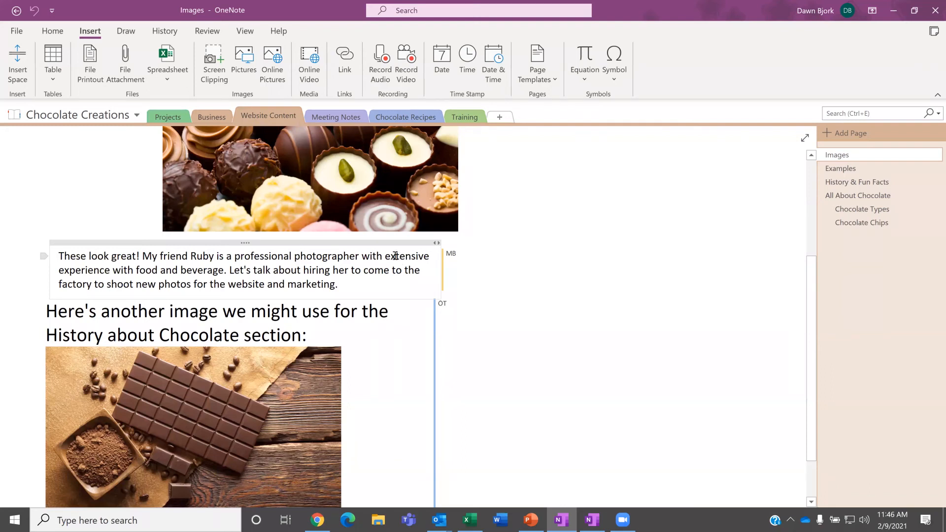
pyautogui.click(58, 256)
# Step: Tag the photographer note as Important, then switch to the Business section
pyautogui.click(47, 33)
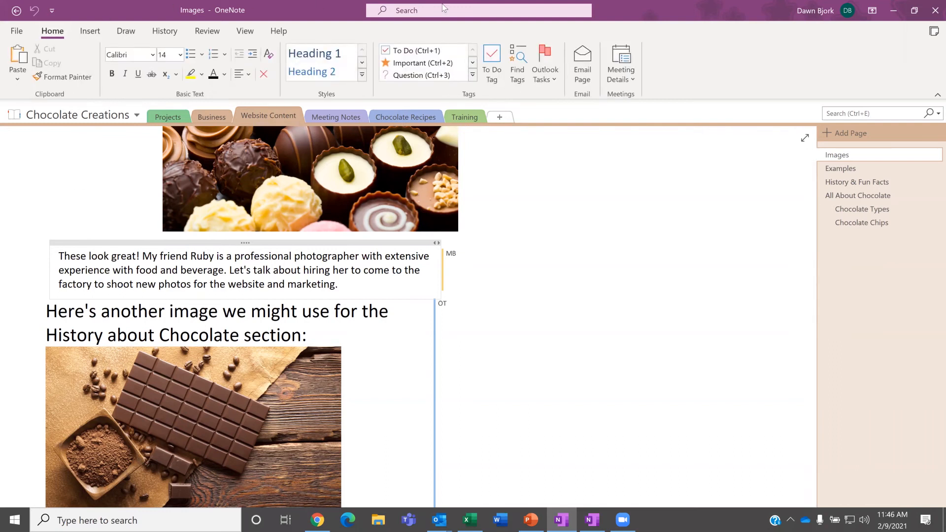
pyautogui.click(473, 76)
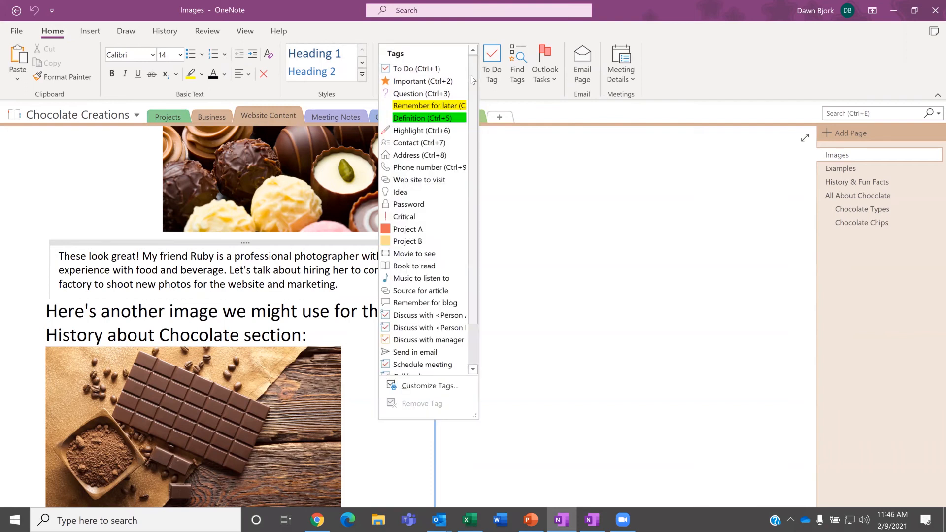
pyautogui.click(416, 82)
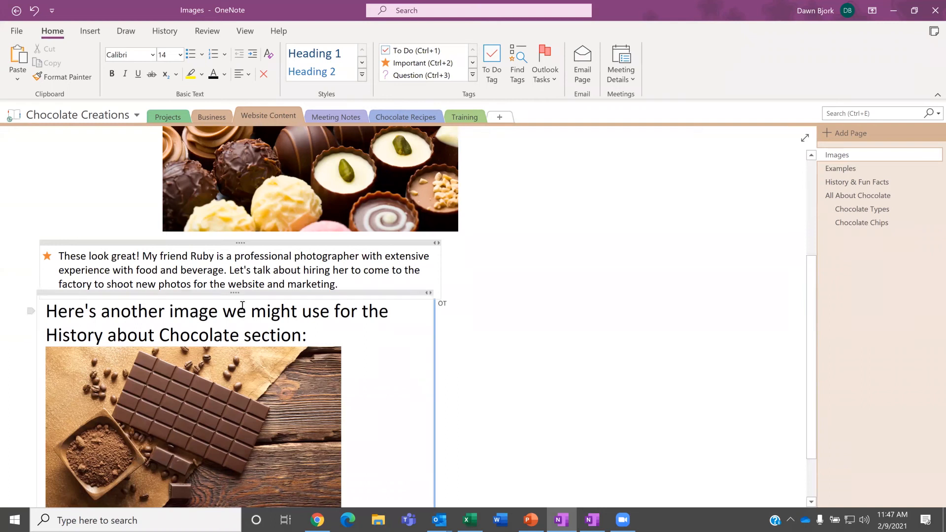
pyautogui.click(209, 118)
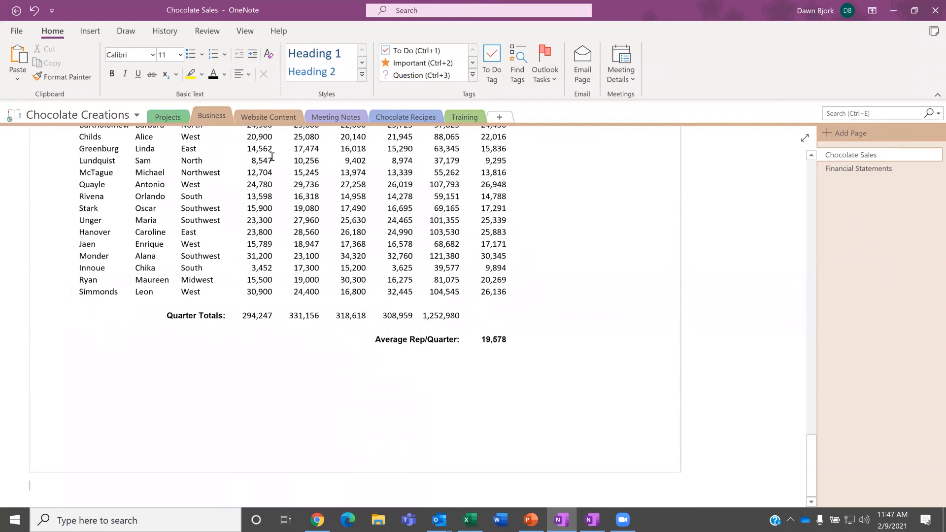
# Step: Open the Projects section's Board Retreat page and show the notebook's Tags Summary
pyautogui.click(179, 115)
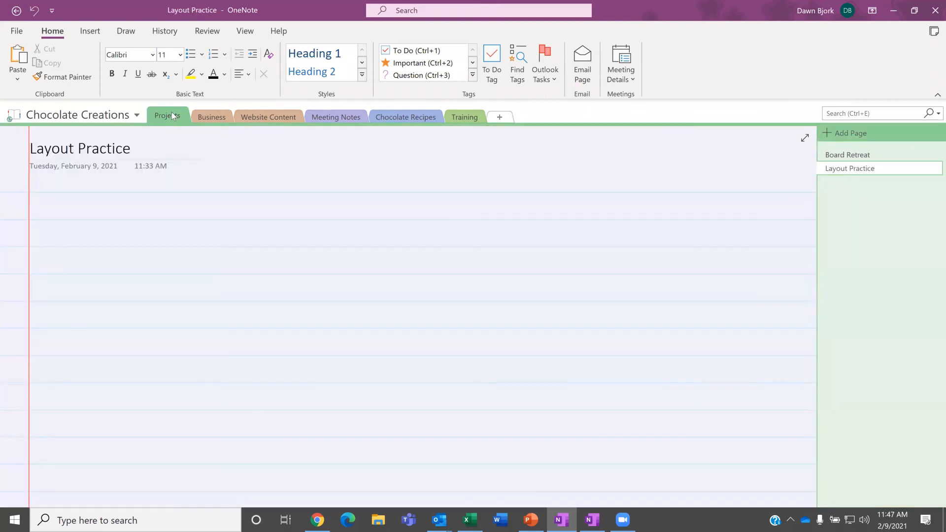
pyautogui.click(848, 155)
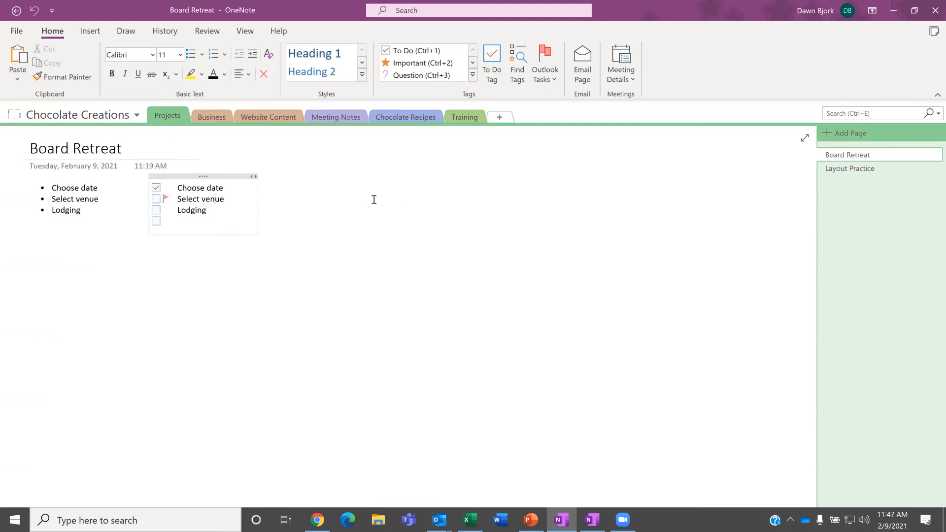
pyautogui.click(520, 67)
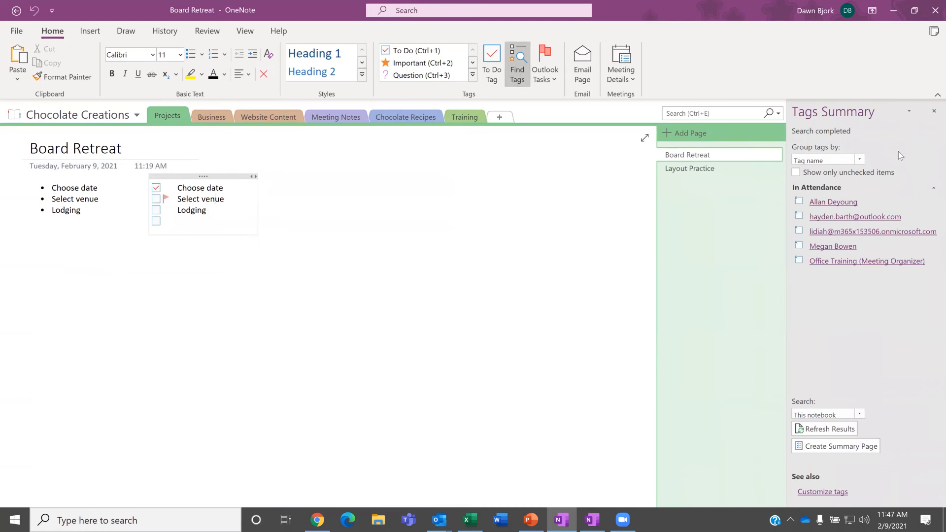
# Step: Try grouping tags by tag name, section and page title, settle on Section, and open the starred Website Content note
pyautogui.click(860, 159)
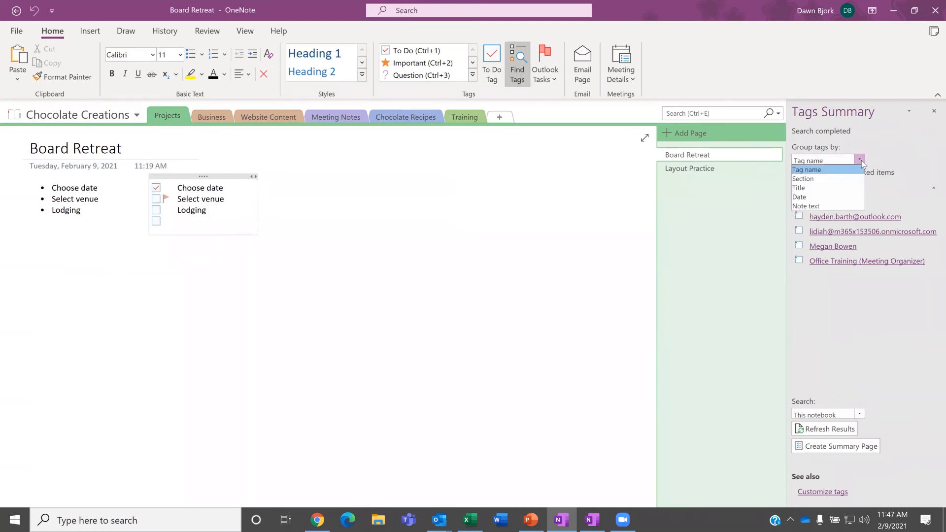
pyautogui.click(884, 145)
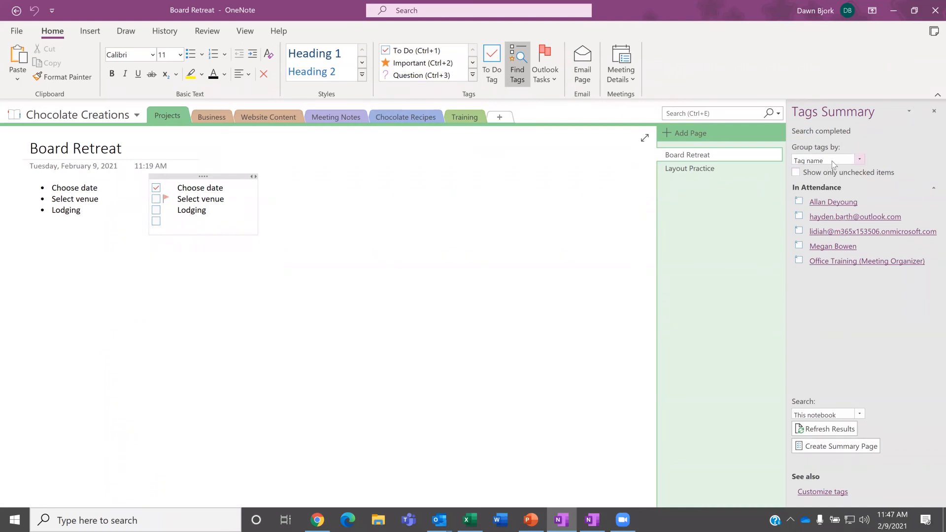
pyautogui.click(859, 161)
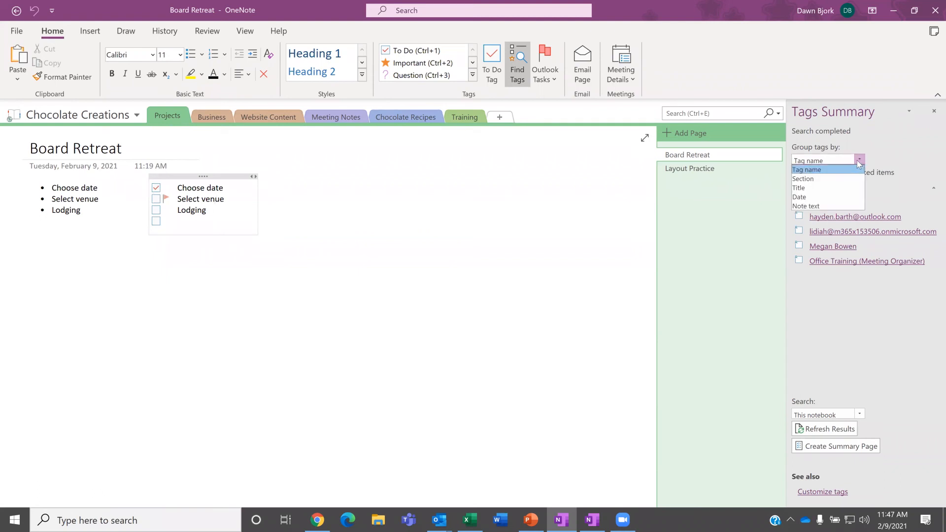
pyautogui.click(835, 179)
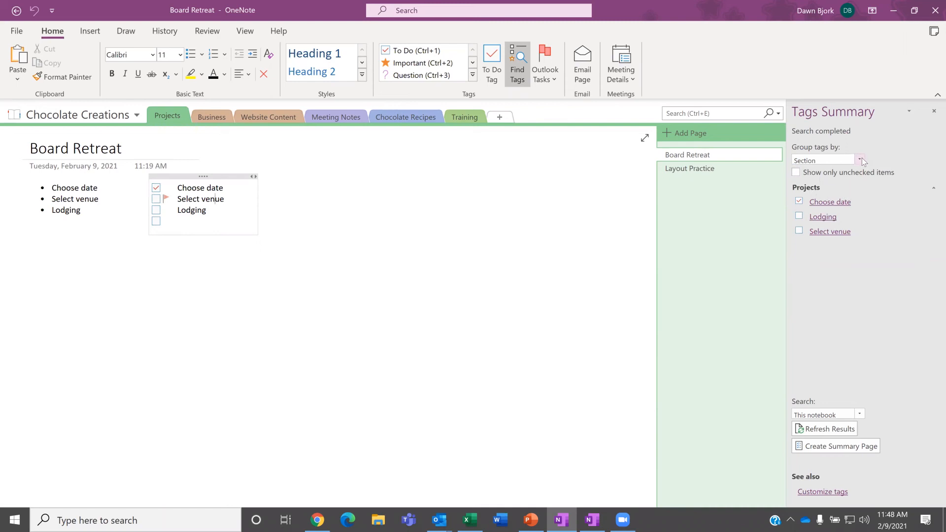
pyautogui.click(861, 160)
pyautogui.click(838, 169)
pyautogui.click(860, 160)
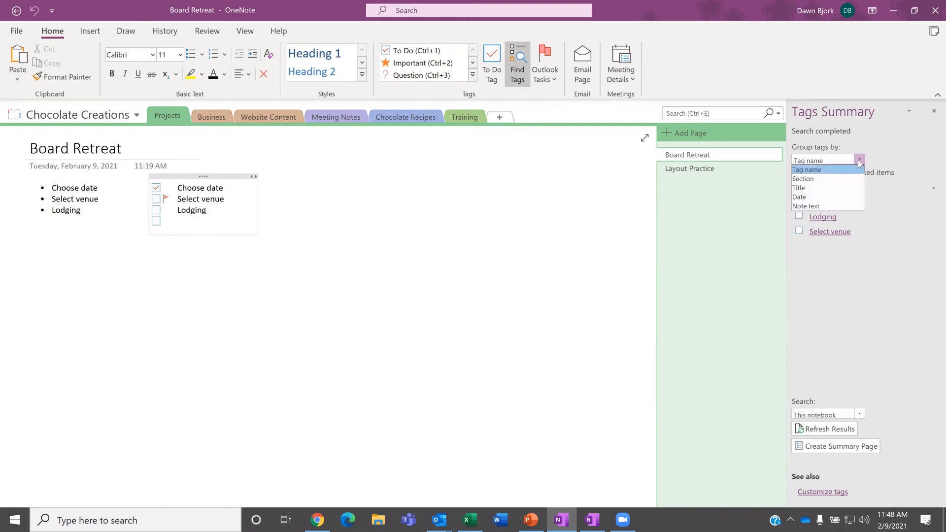
pyautogui.click(822, 188)
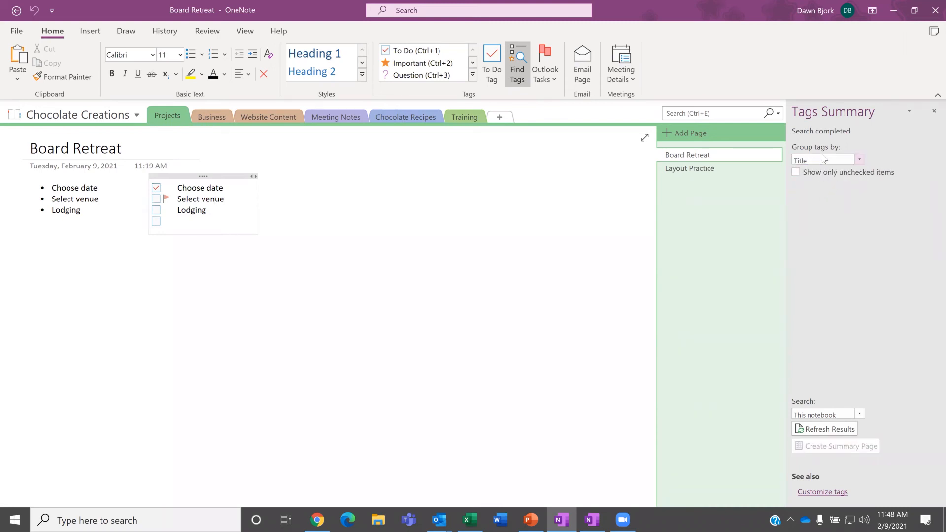
pyautogui.click(861, 160)
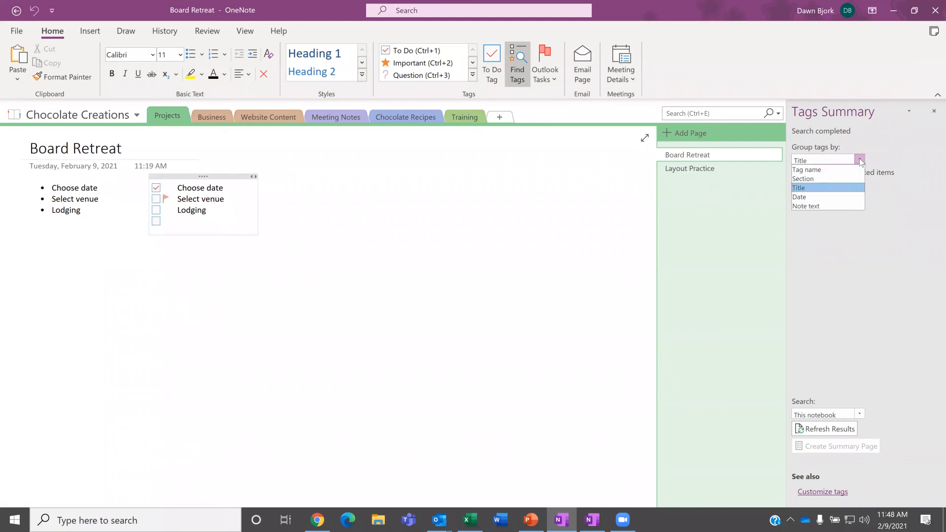
pyautogui.click(820, 178)
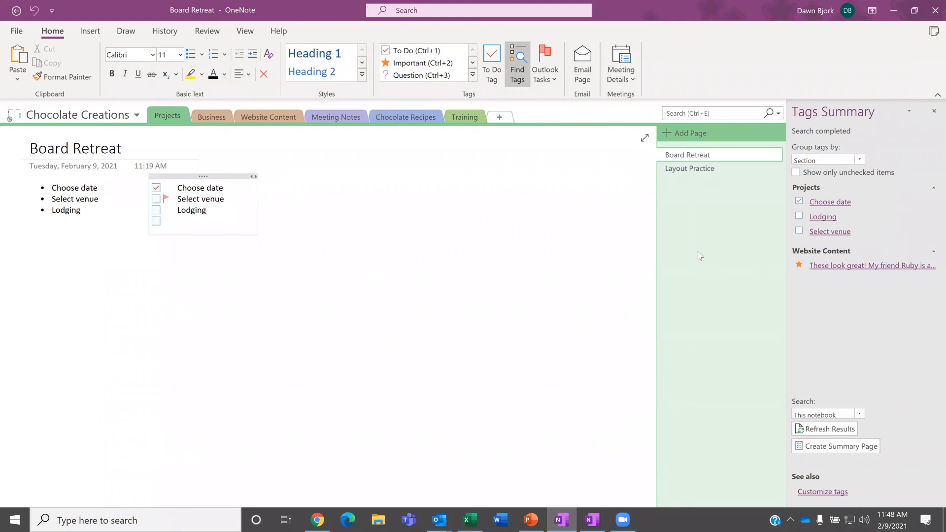
pyautogui.click(833, 267)
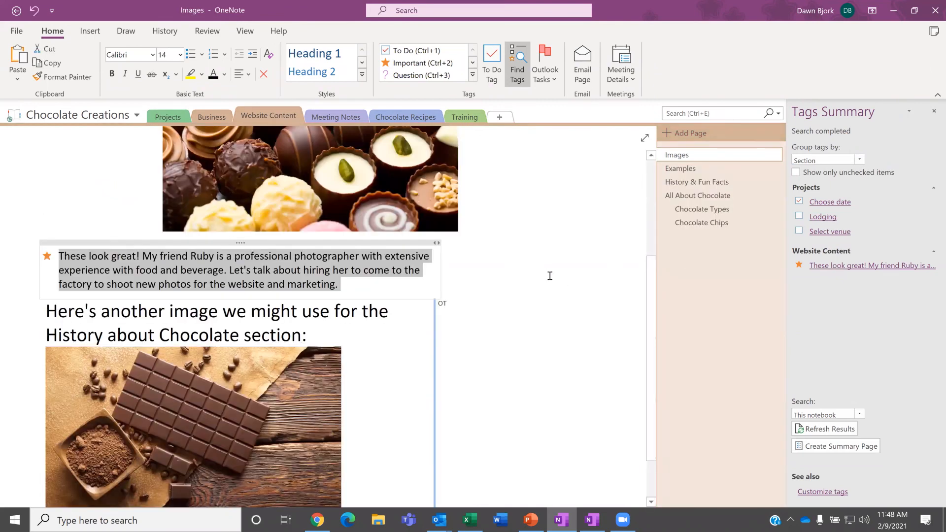
# Step: Clear the highlight on the tagged paragraph and close the Tags Summary pane
pyautogui.click(390, 274)
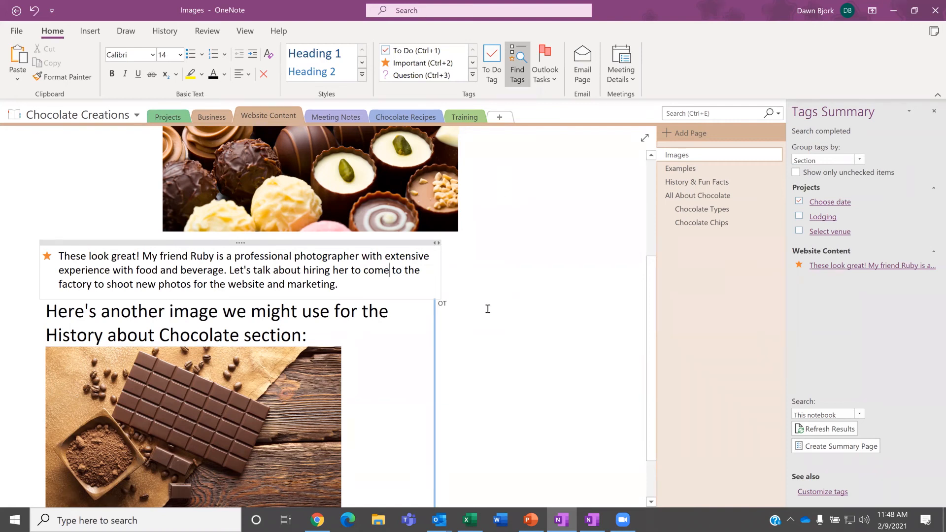
pyautogui.click(933, 113)
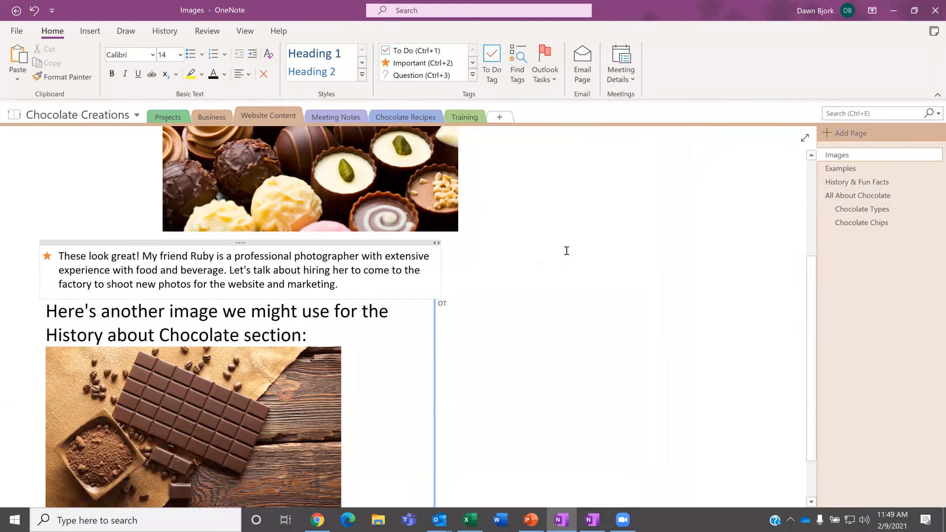
# Step: Insert the chocolate cake picture from Desktop > OneNote onto the Chocolate Types page
pyautogui.click(854, 208)
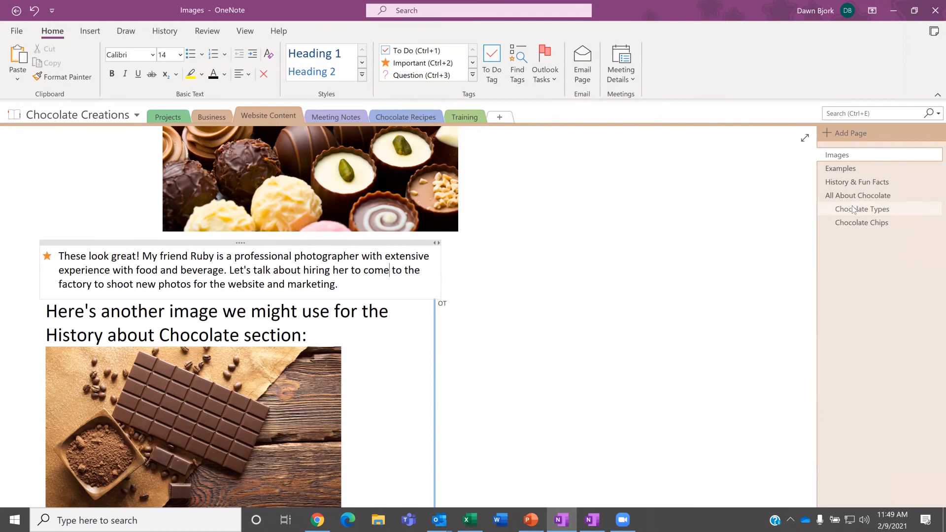
pyautogui.scroll(-5, 635, 240)
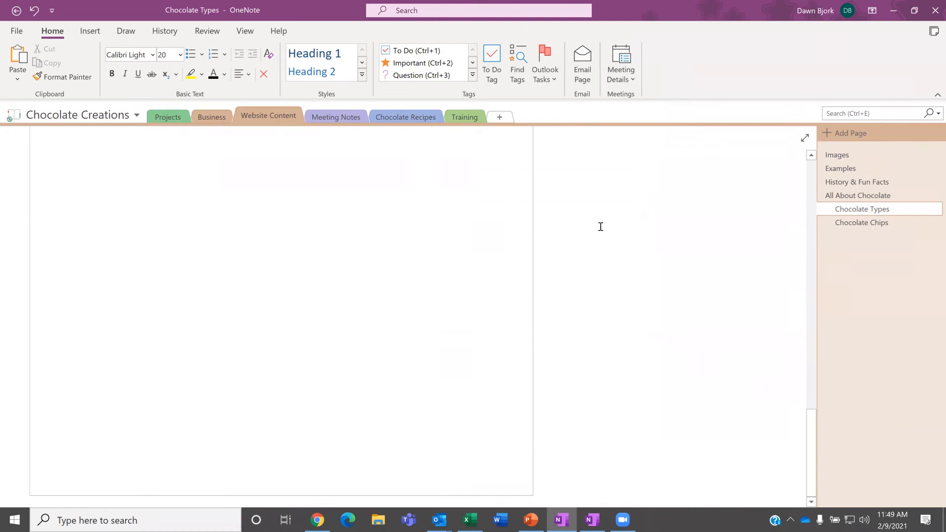
pyautogui.click(89, 31)
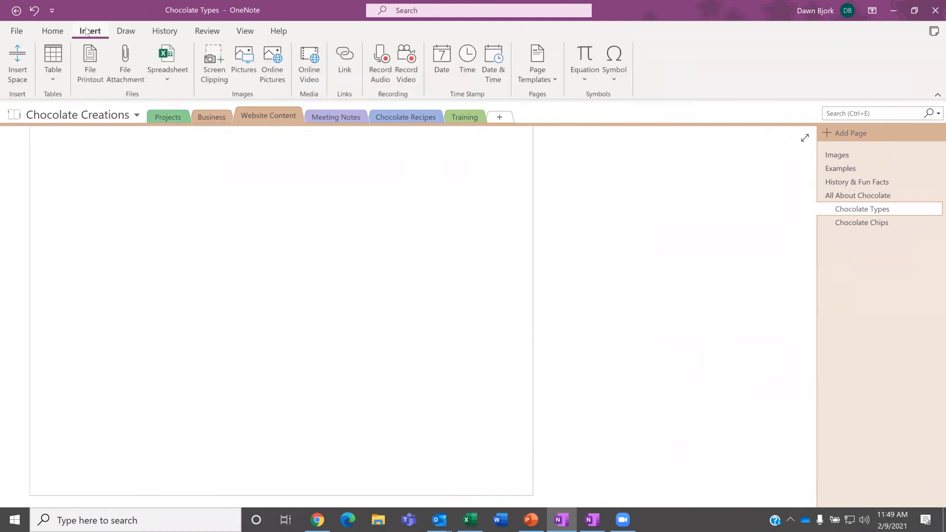
pyautogui.click(247, 67)
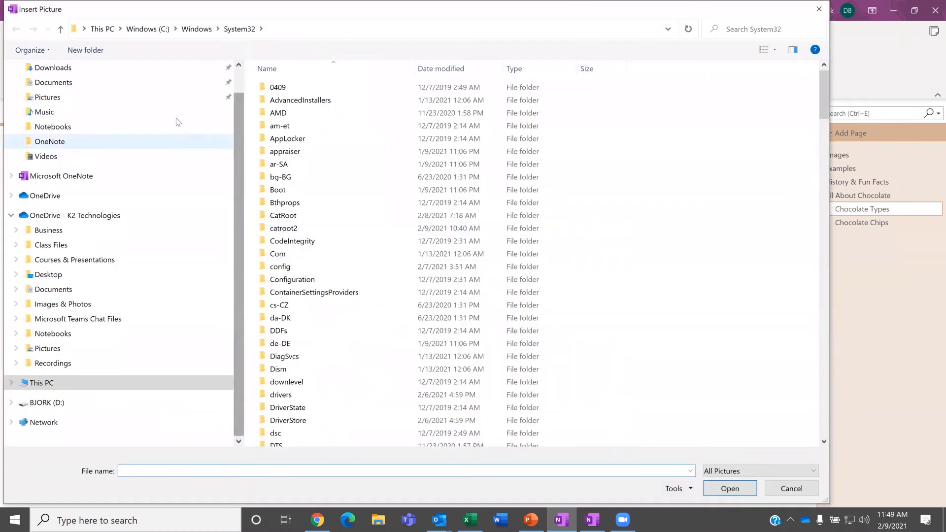
pyautogui.scroll(1, 102, 81)
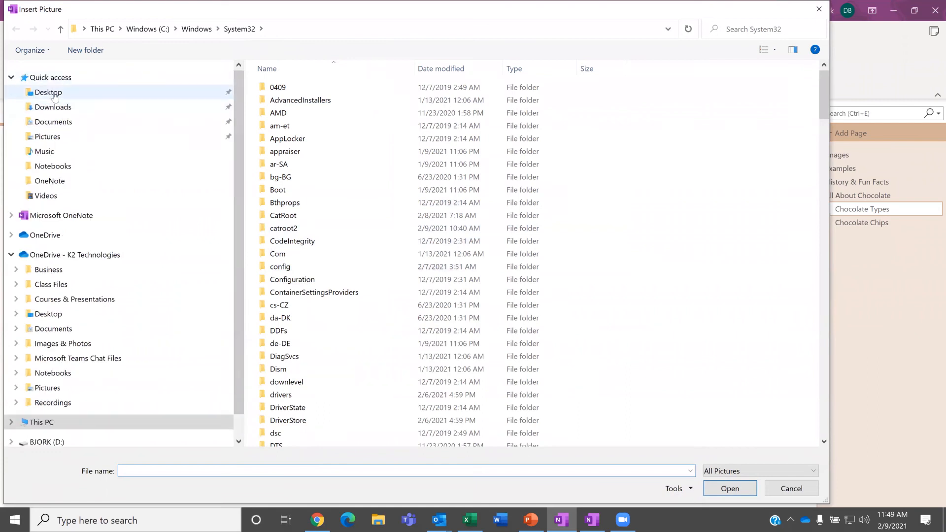
pyautogui.click(54, 92)
pyautogui.doubleClick(274, 89)
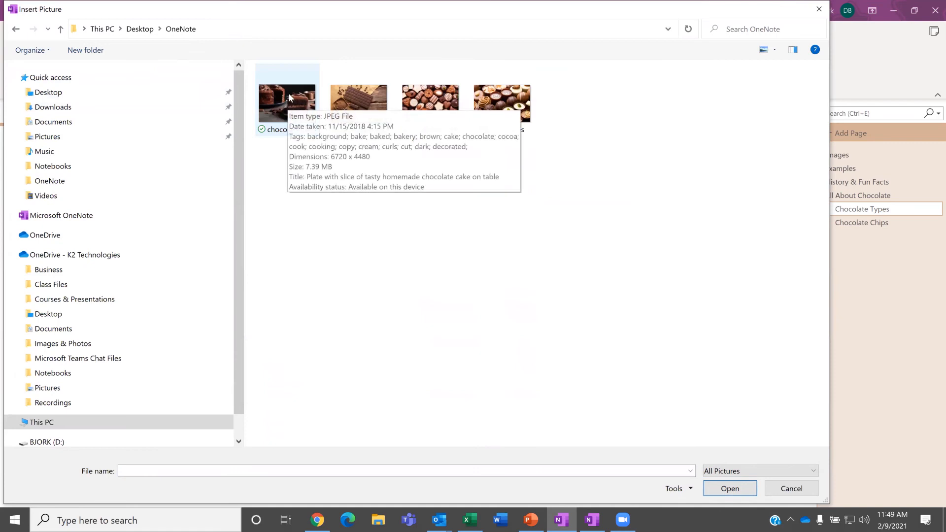
pyautogui.click(280, 90)
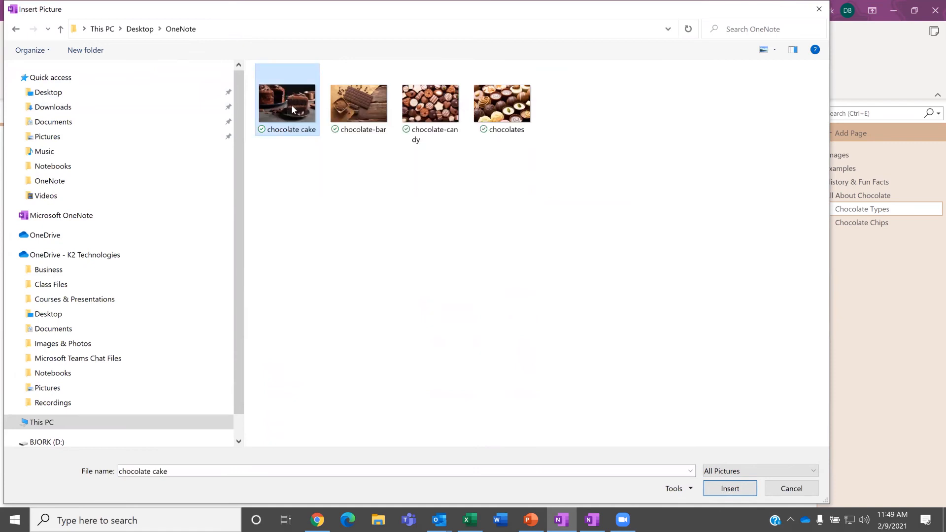
pyautogui.doubleClick(292, 105)
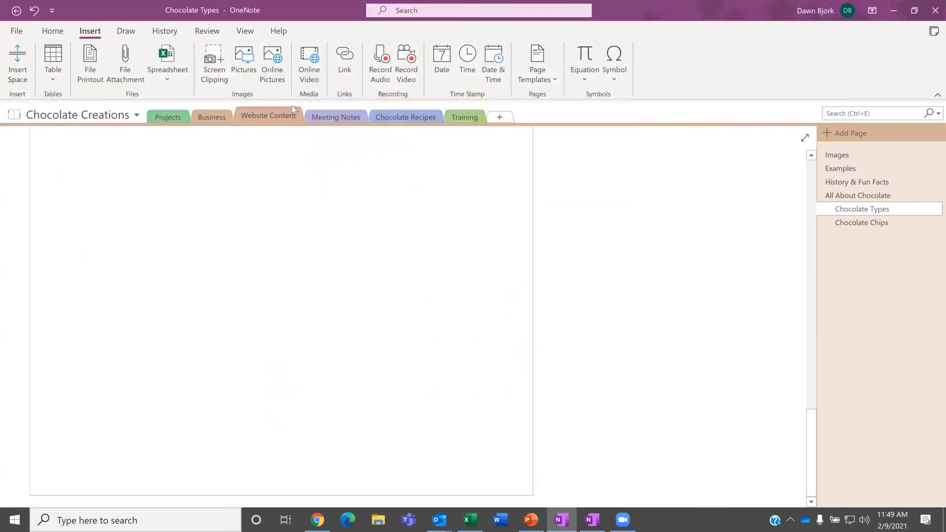
pyautogui.scroll(-5, 346, 267)
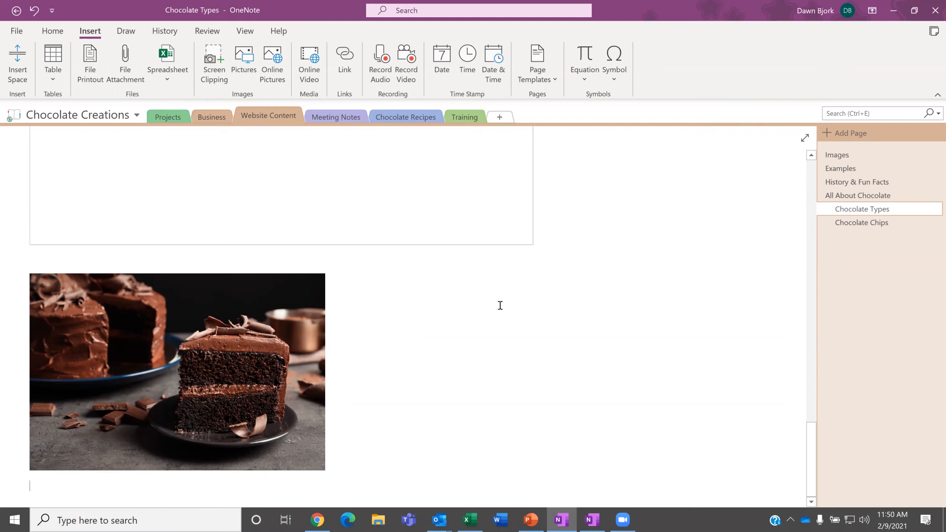
pyautogui.scroll(10, 581, 271)
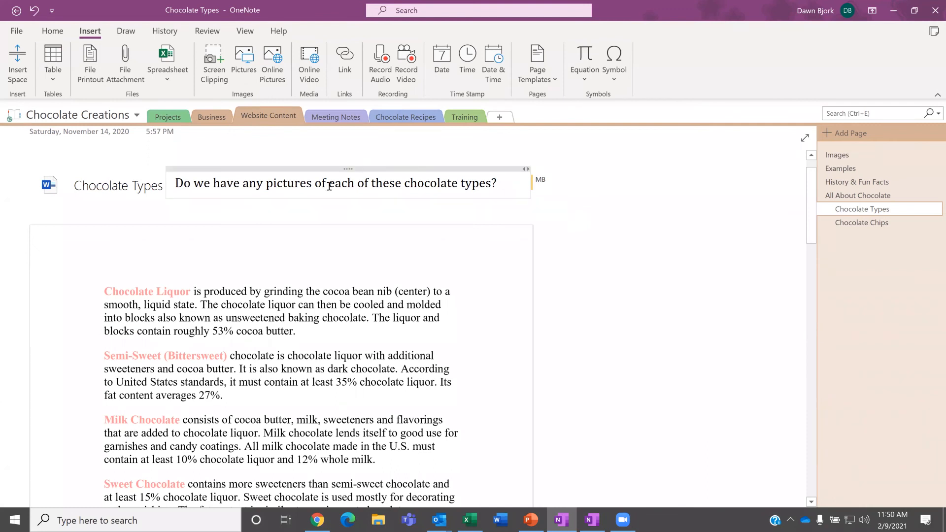
# Step: List pages changed in the last 3 months via Recent Edits, then close the results
pyautogui.click(164, 32)
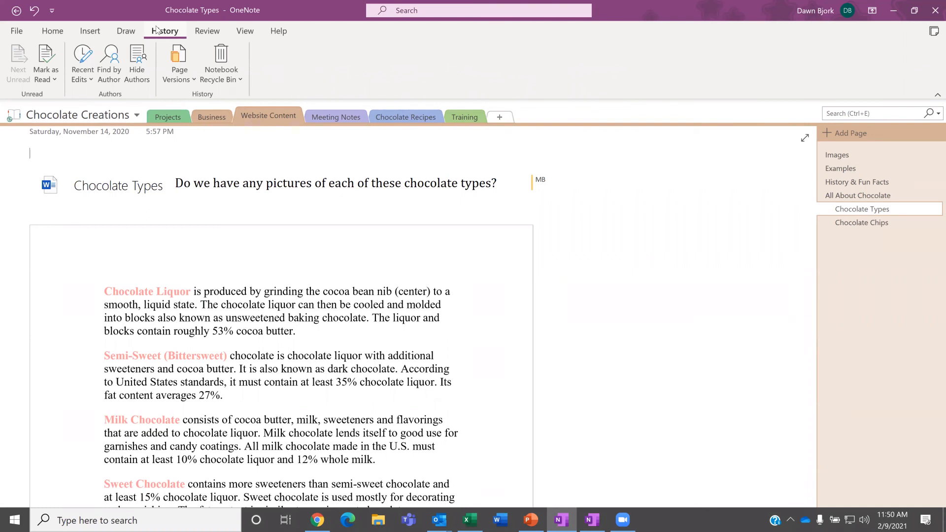
pyautogui.click(81, 80)
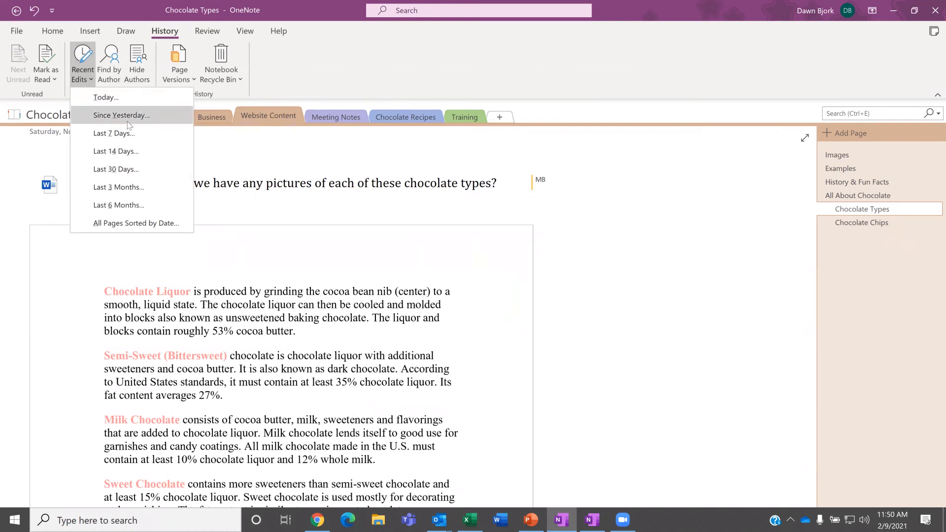
pyautogui.click(122, 188)
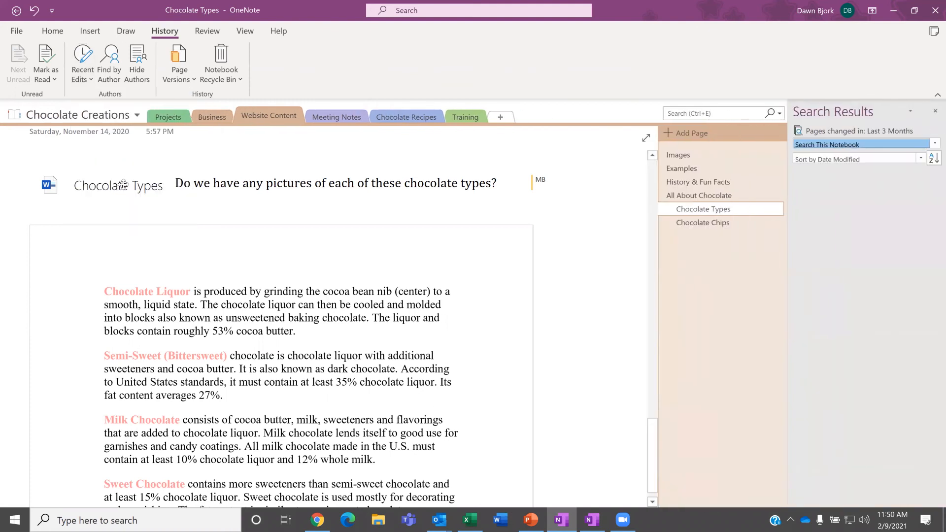
pyautogui.scroll(-5, 126, 184)
pyautogui.scroll(5, 129, 185)
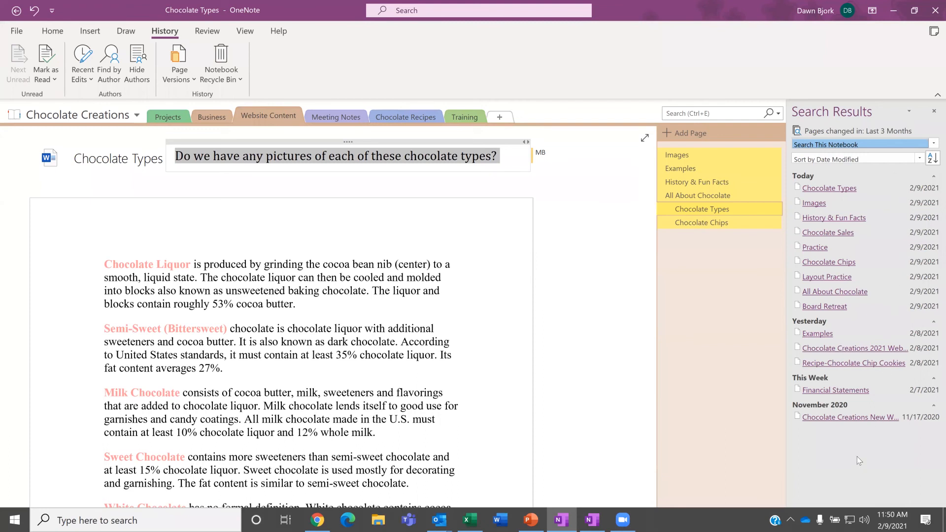
pyautogui.click(933, 116)
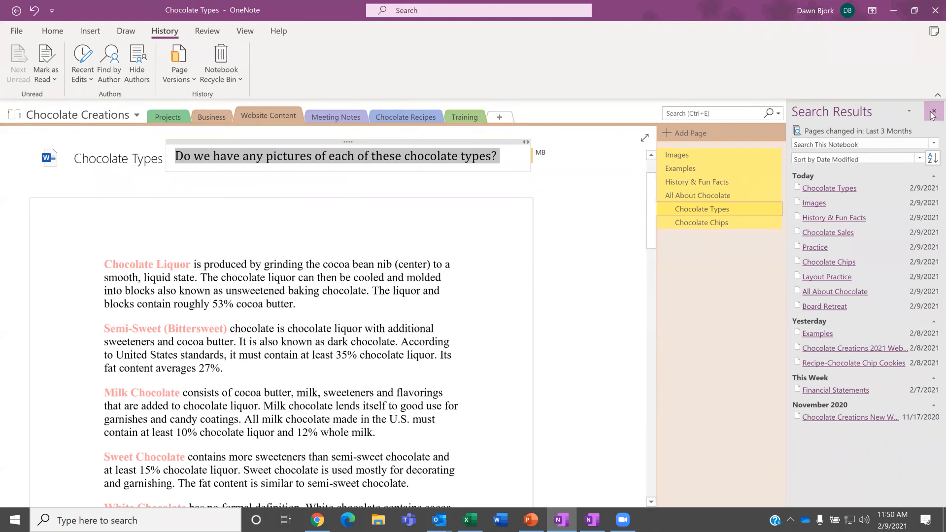
pyautogui.click(109, 70)
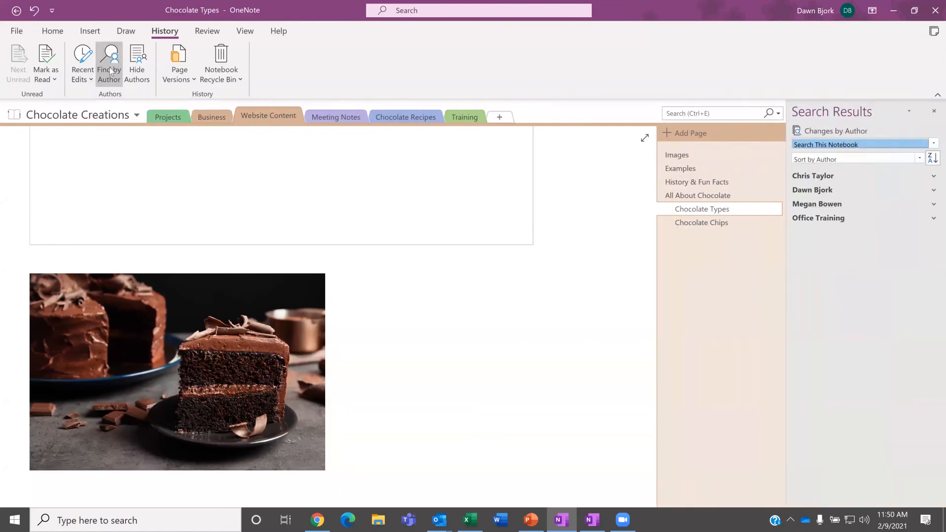
pyautogui.click(817, 178)
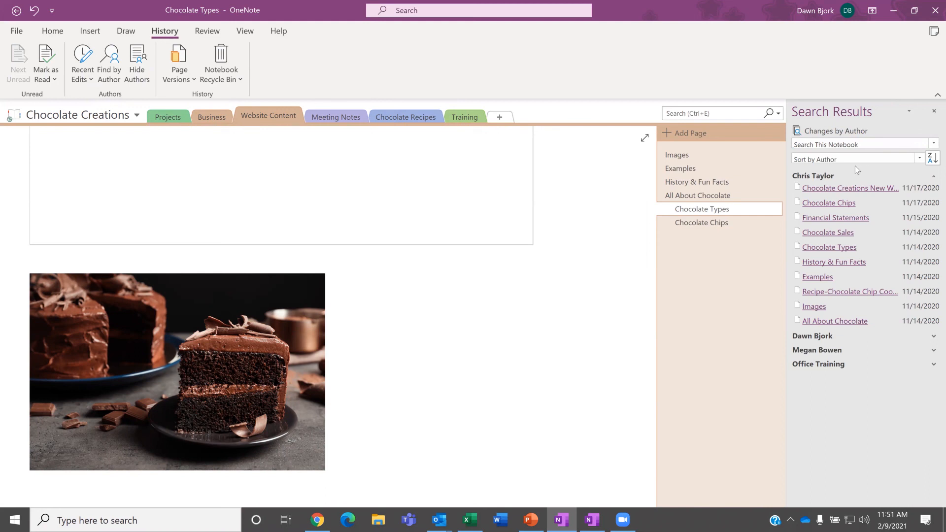
pyautogui.click(933, 113)
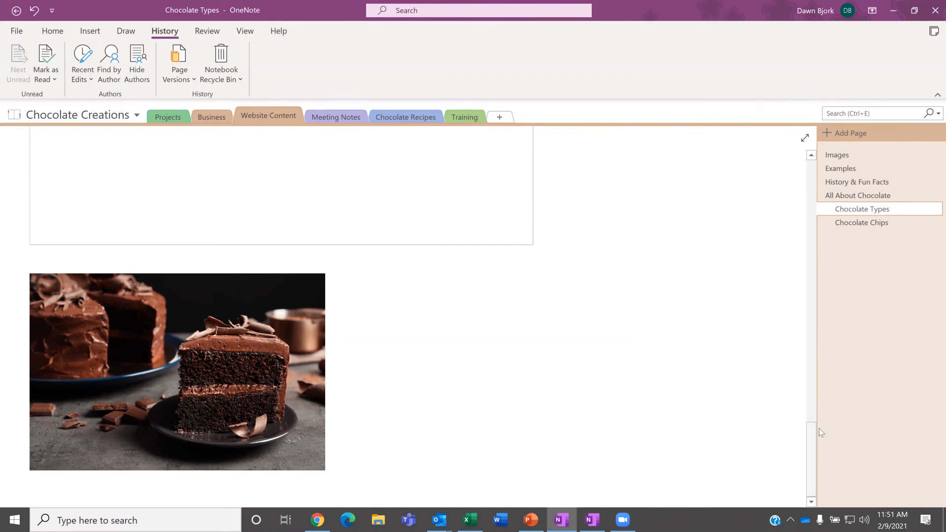
# Step: Clear the selection on the question text
pyautogui.click(809, 280)
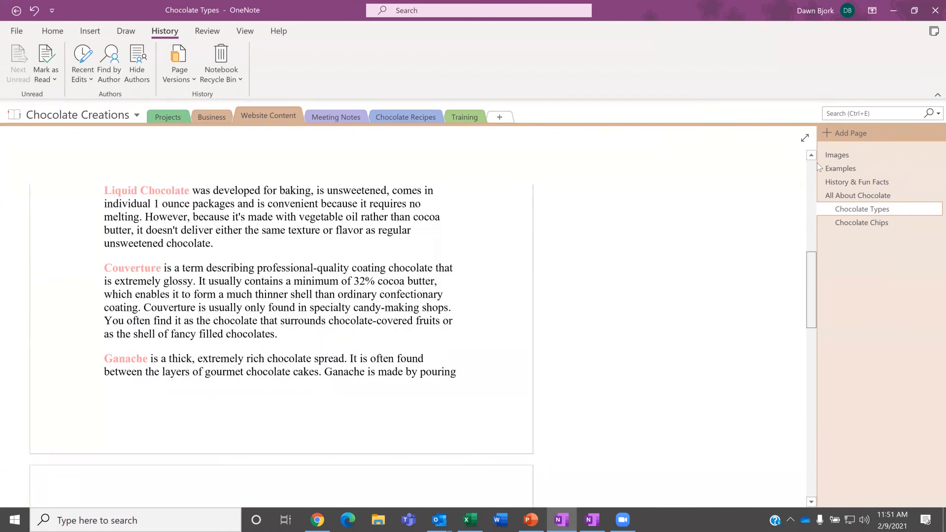
pyautogui.moveTo(817, 163); pyautogui.dragTo(817, 160)
pyautogui.click(649, 164)
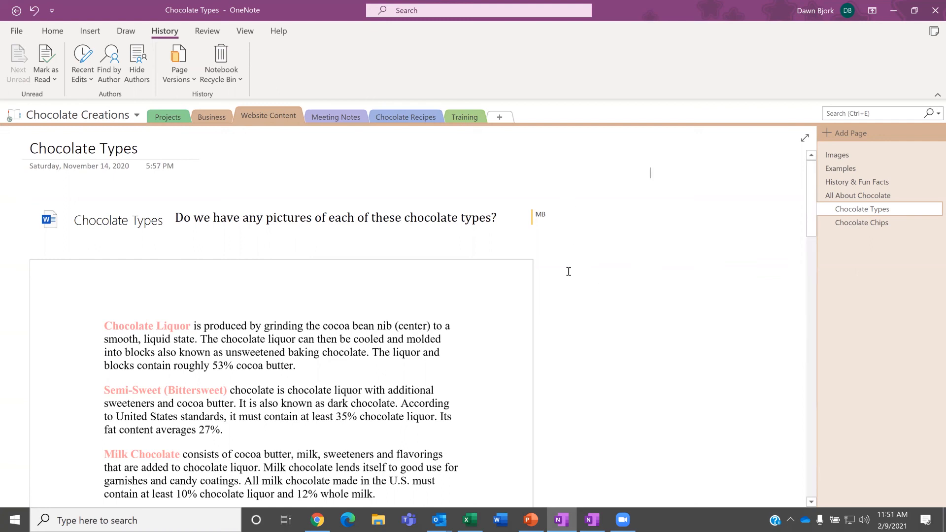
# Step: Open the blank Chocolate Creations 2021 Website page in Meeting Notes and place the cursor in its body
pyautogui.click(328, 120)
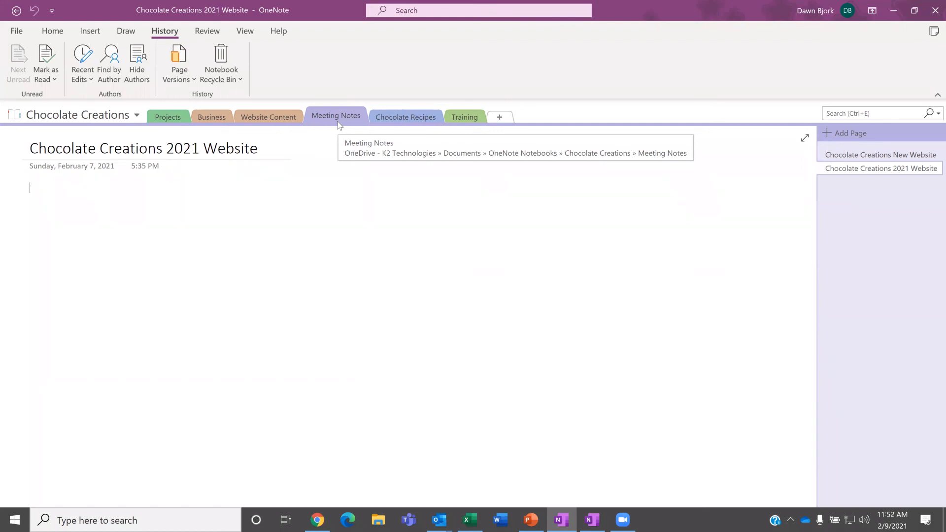
pyautogui.click(55, 34)
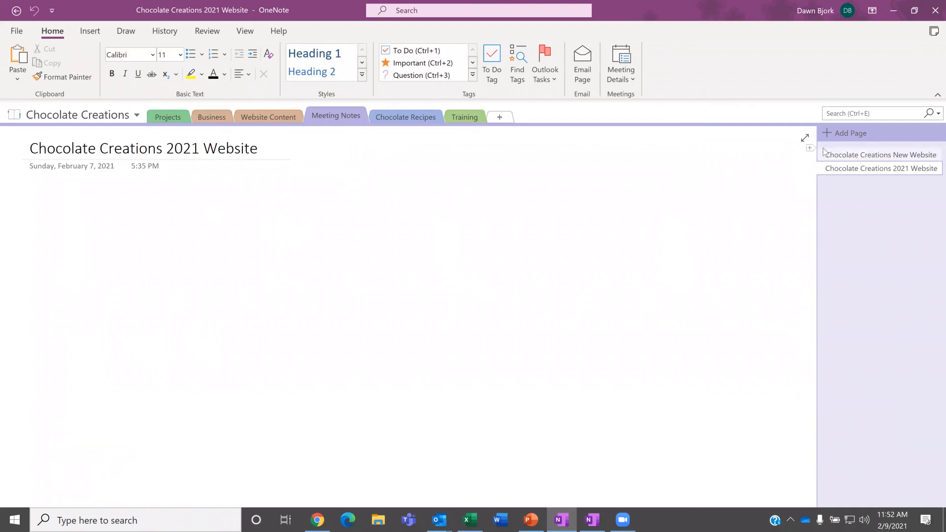
pyautogui.click(855, 151)
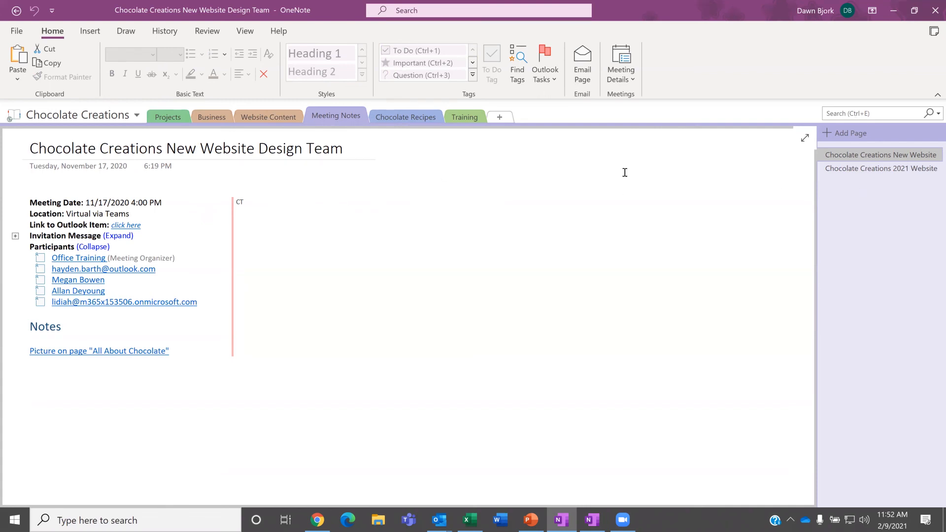
pyautogui.click(856, 168)
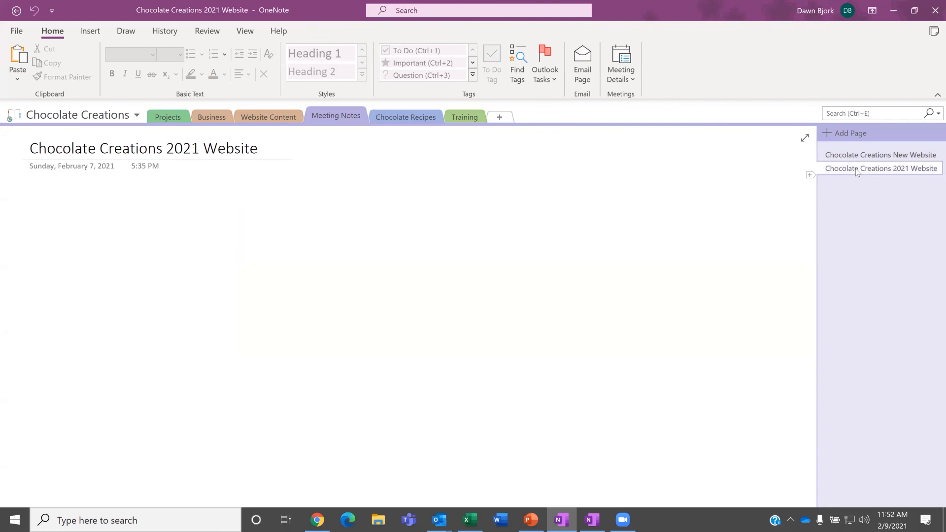
pyautogui.click(56, 194)
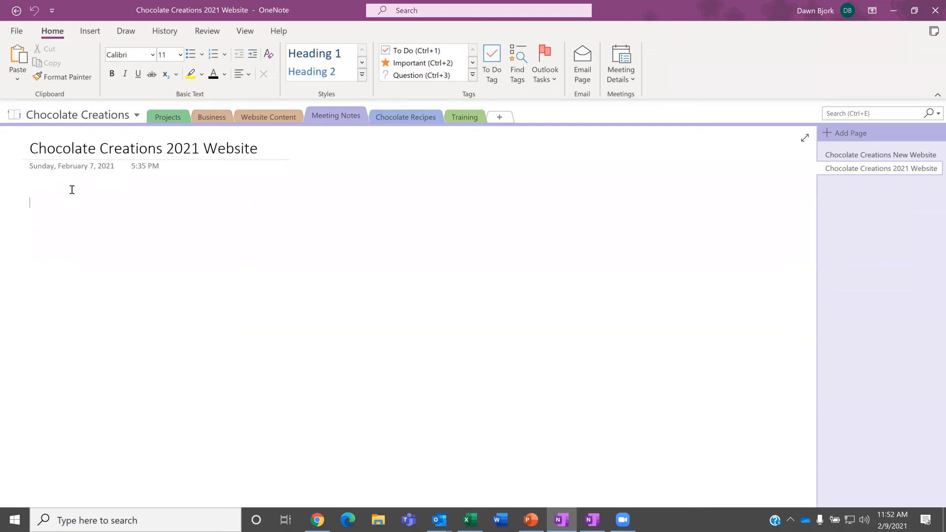
# Step: Insert Outlook details for the 2/11/2021 10:00 AM Chocolate Creations Website Review meeting
pyautogui.click(619, 74)
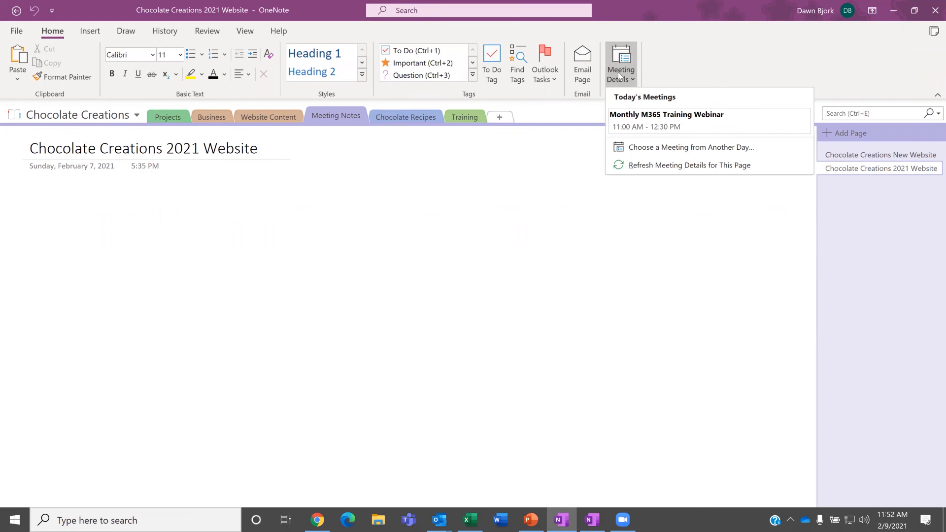
pyautogui.click(637, 147)
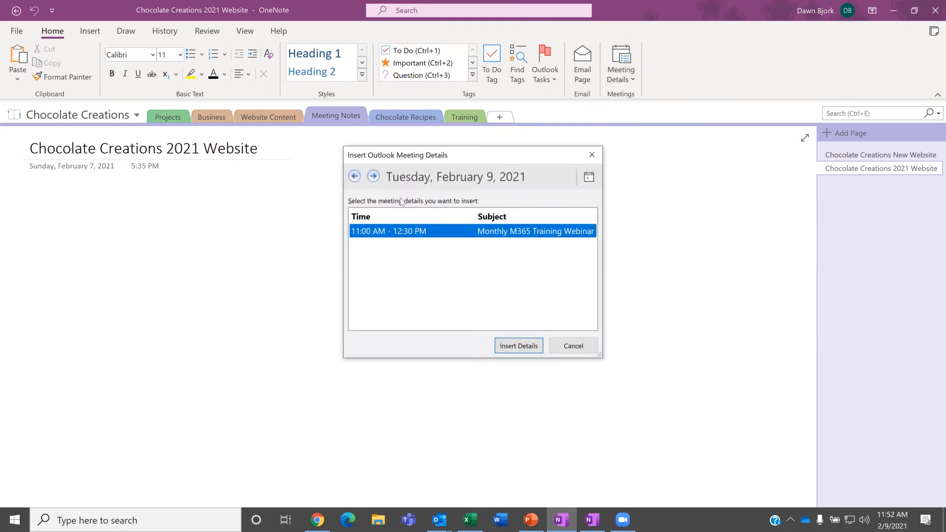
pyautogui.click(373, 176)
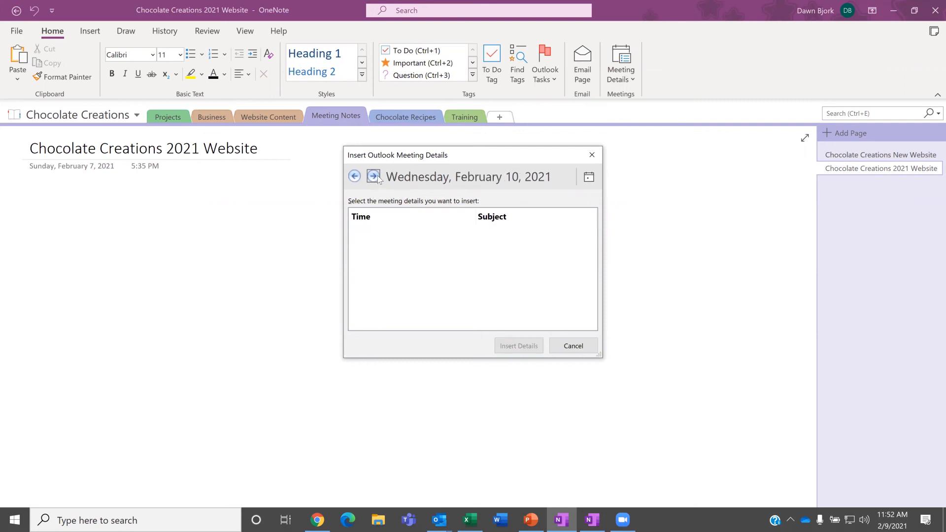
pyautogui.click(378, 176)
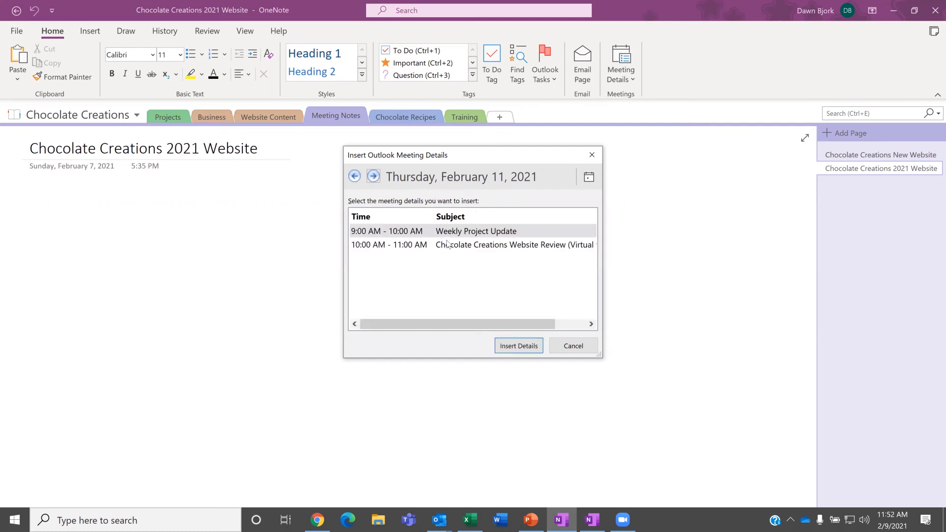
pyautogui.click(416, 246)
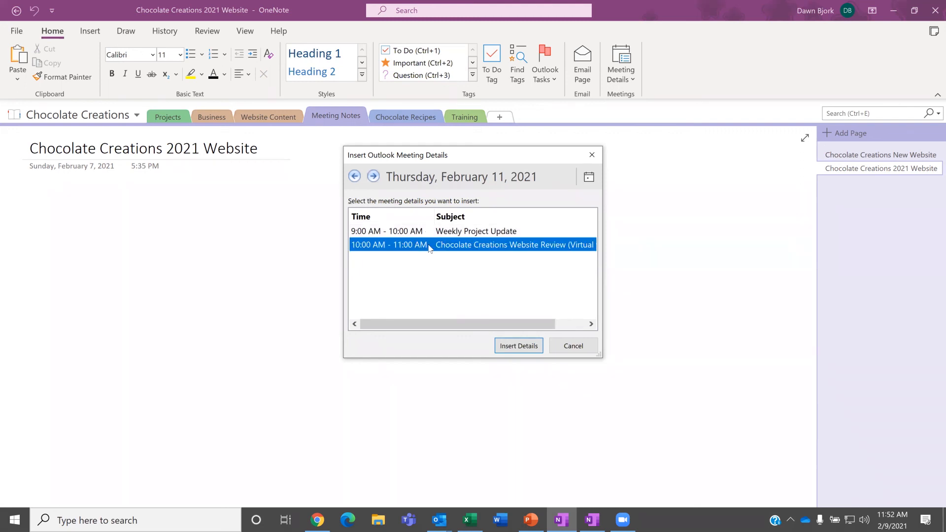
pyautogui.click(524, 347)
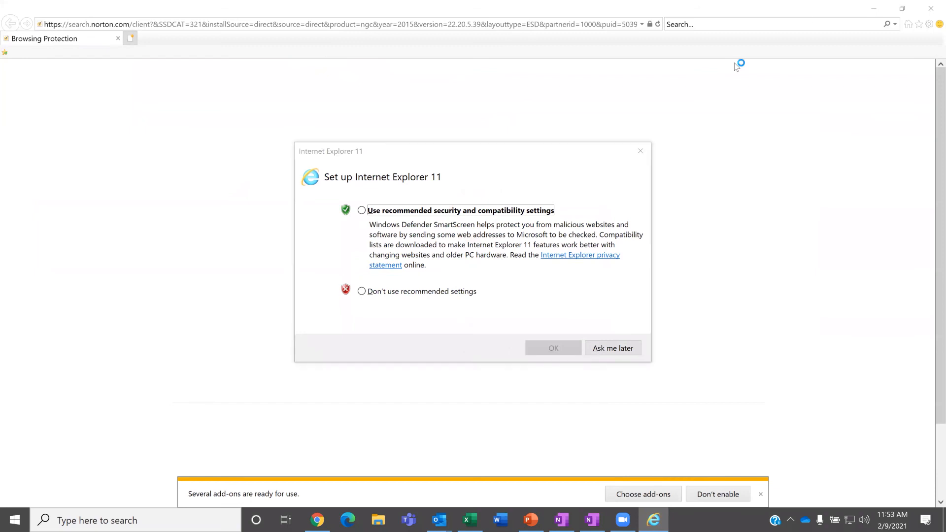
pyautogui.click(874, 9)
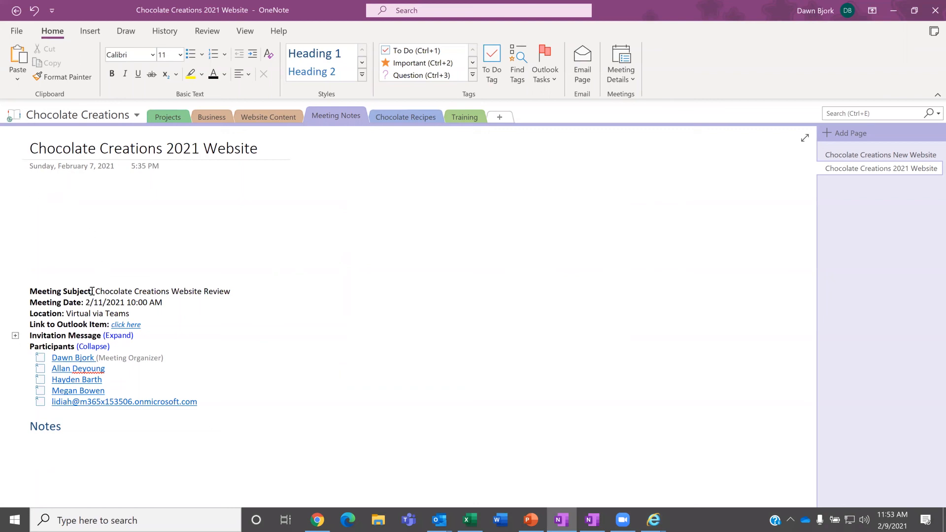
# Step: Drag the meeting details block up beneath the page title and place the cursor under Notes
pyautogui.moveTo(89, 278); pyautogui.dragTo(100, 184)
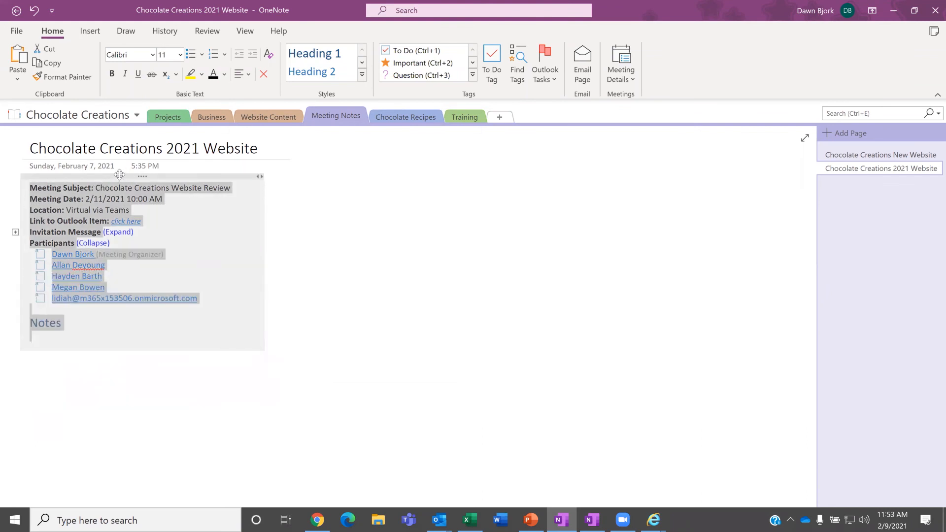
pyautogui.moveTo(118, 176)
pyautogui.mouseDown()
pyautogui.moveTo(423, 177)
pyautogui.moveTo(481, 165)
pyautogui.moveTo(452, 179)
pyautogui.moveTo(143, 185)
pyautogui.moveTo(123, 172)
pyautogui.mouseUp()
pyautogui.click(308, 232)
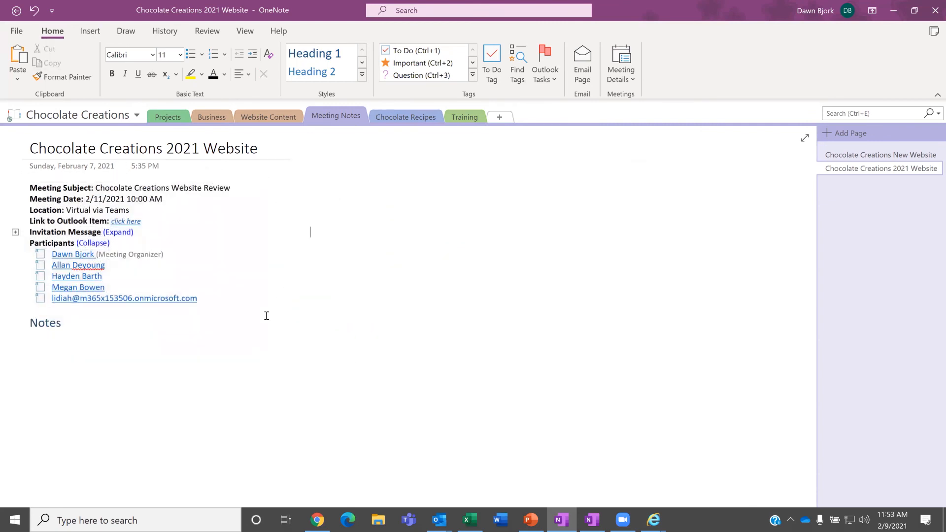
pyautogui.click(38, 344)
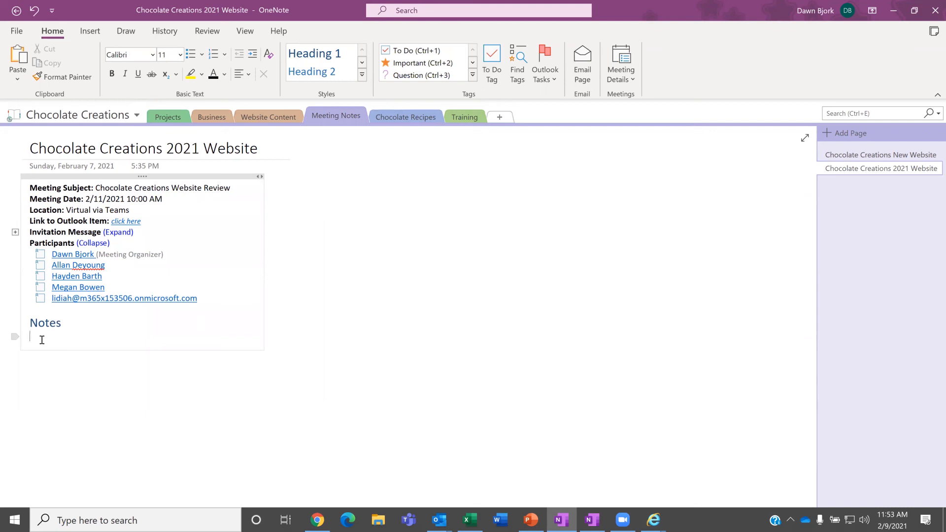
# Step: Extend the heading to 'Notes - Action Items' and start a to-do checkbox line beneath it
pyautogui.press('BackSpace')
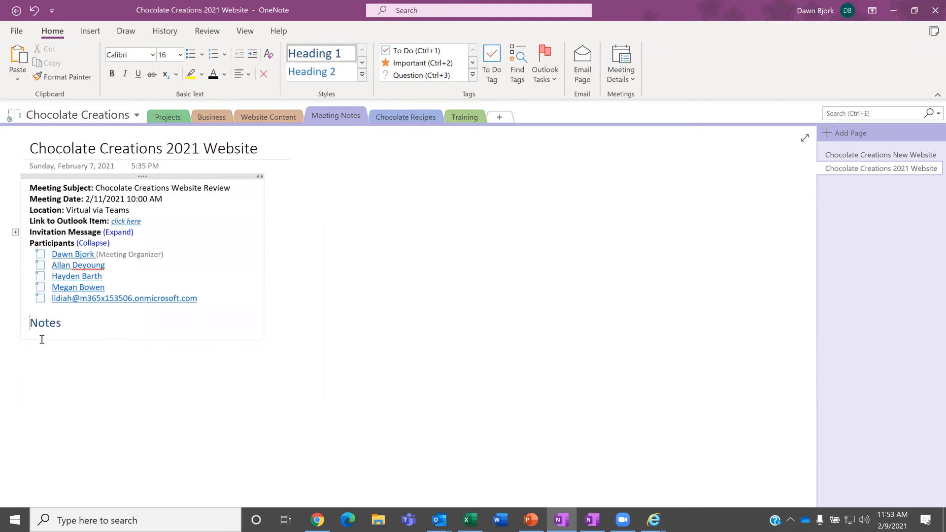
pyautogui.write('- Action Items')
pyautogui.press('Return')
pyautogui.click(487, 59)
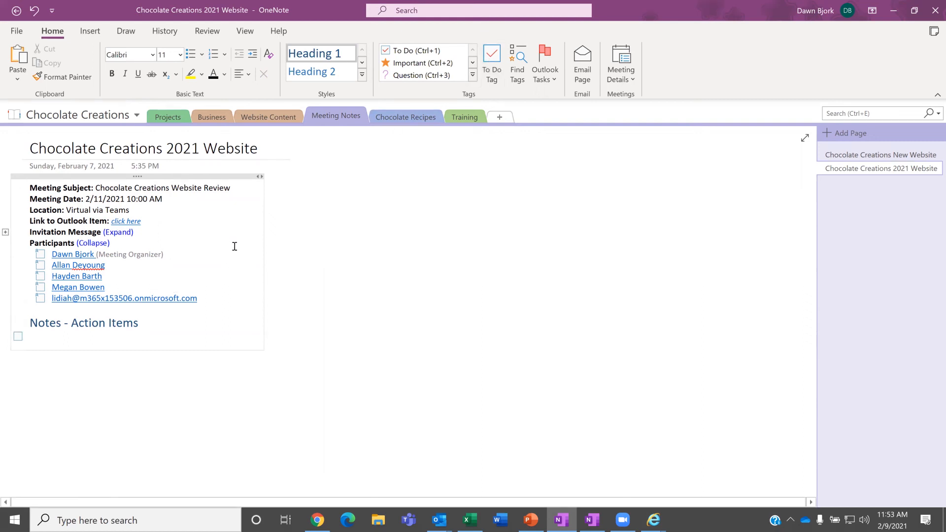
# Step: Add to-dos 'Create 2021 social media plan' and 'Review updates to Chocolate Creations website'
pyautogui.write('Create 2021 social media plan')
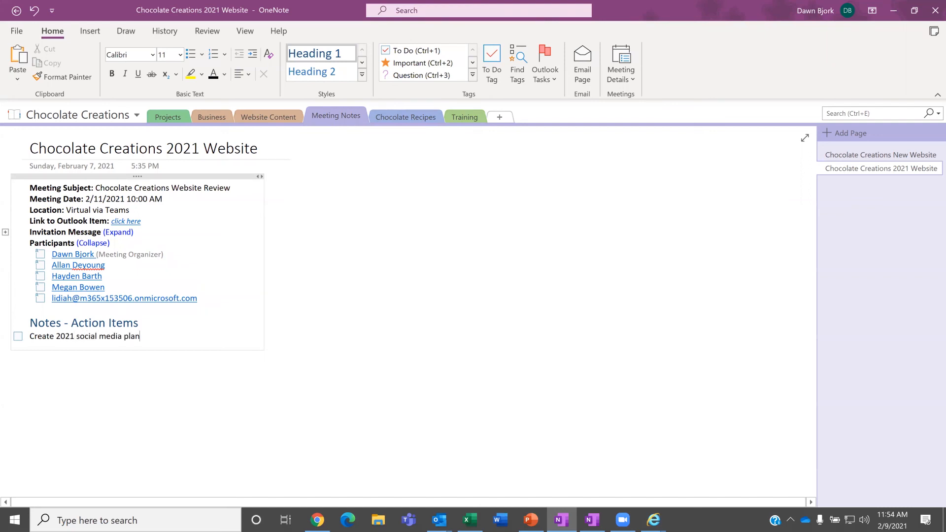
pyautogui.press('Return')
pyautogui.write('Review ')
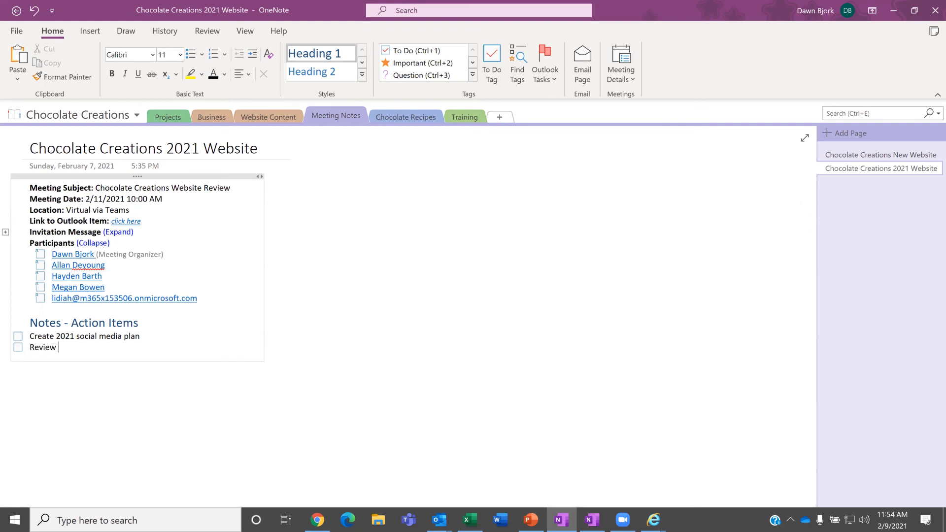
pyautogui.write('updates to Chocolate Creations website')
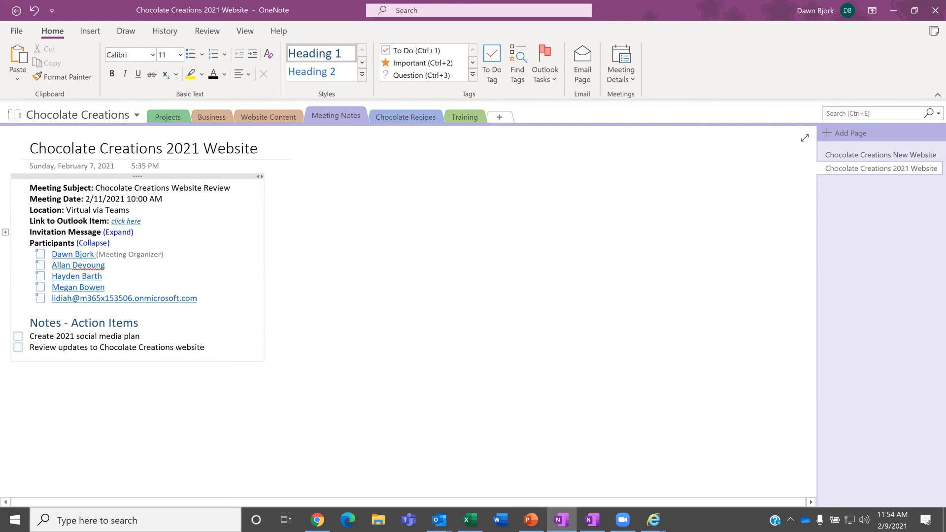
pyautogui.press('Return')
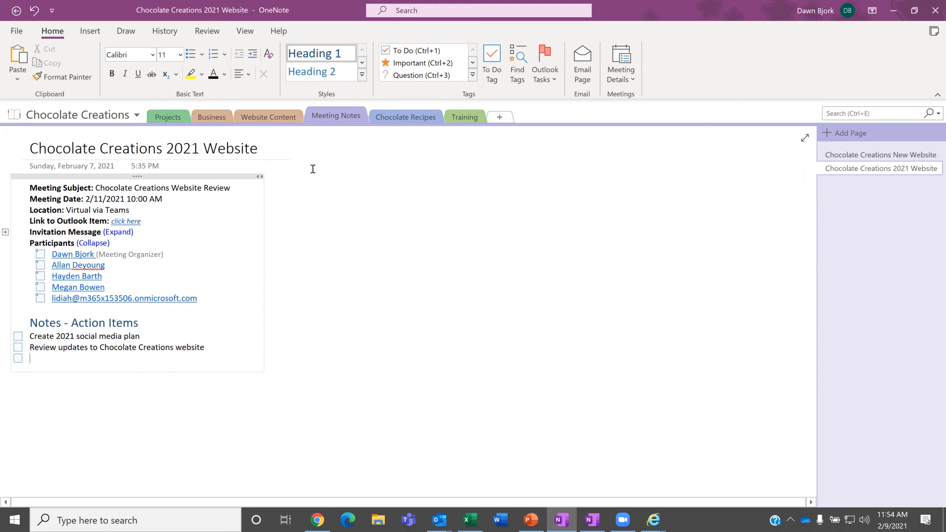
# Step: Link the third action item to the Recipe-Chocolate Chip Cookies page under Chocolate Recipes
pyautogui.click(88, 35)
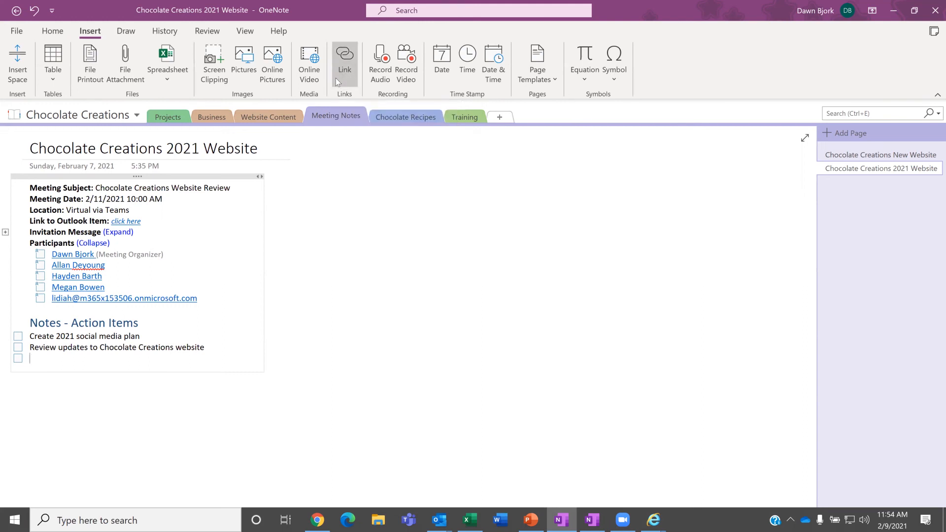
pyautogui.click(336, 78)
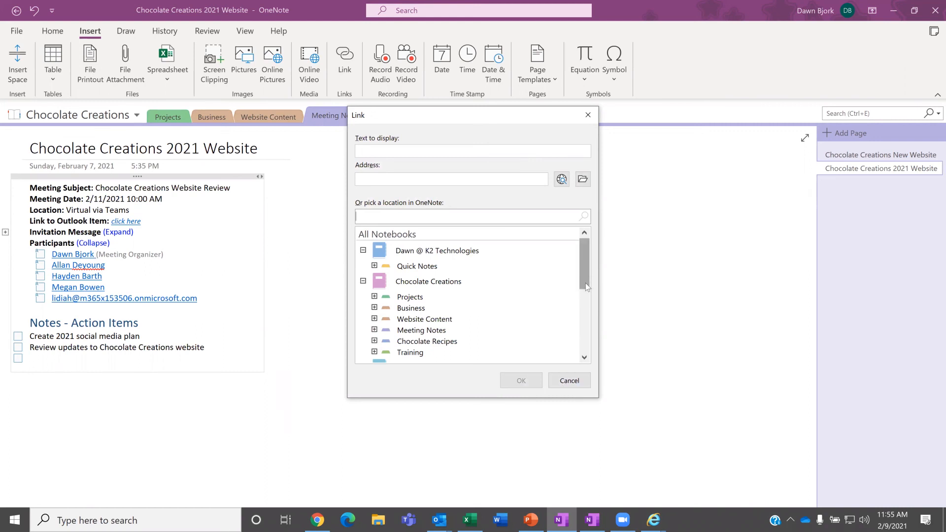
pyautogui.click(436, 151)
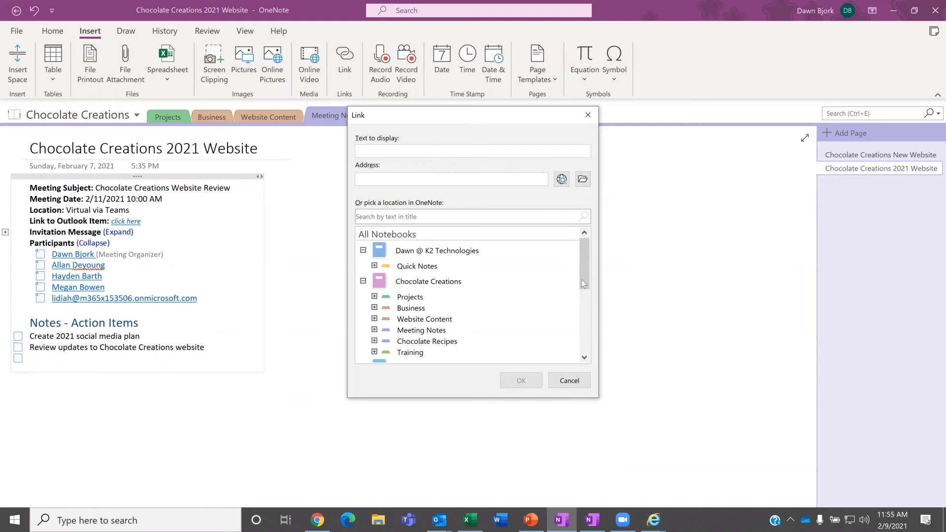
pyautogui.moveTo(589, 269); pyautogui.dragTo(545, 290)
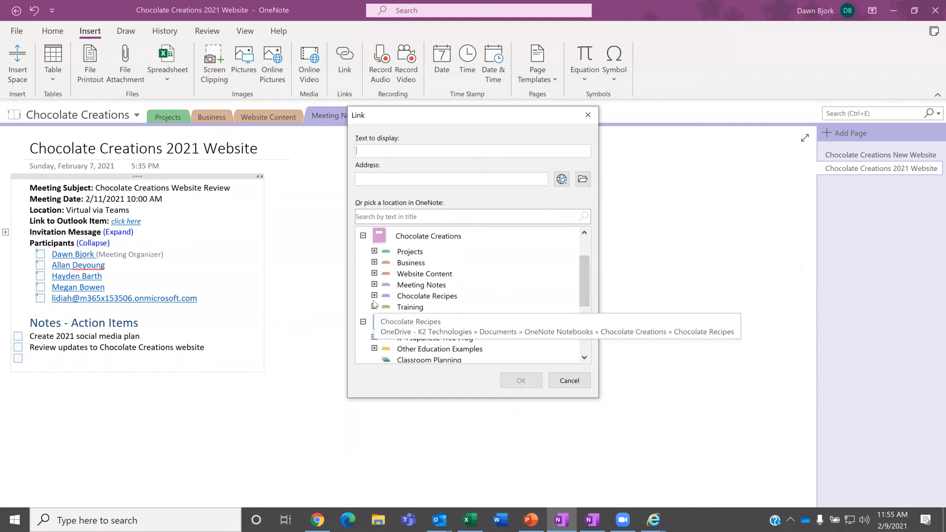
pyautogui.click(375, 295)
pyautogui.click(449, 308)
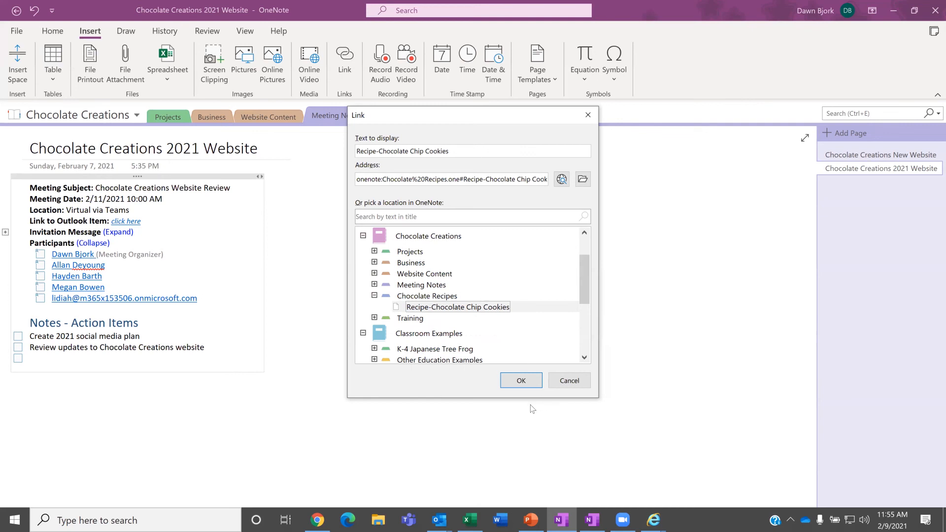
pyautogui.click(521, 381)
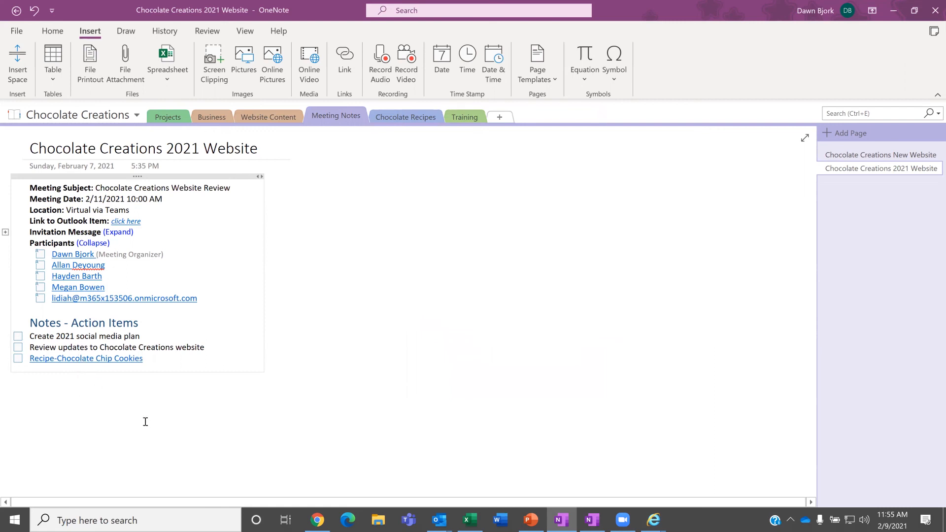
# Step: Follow the Recipe-Chocolate Chip Cookies link to jump to that recipe page
pyautogui.moveTo(142, 405); pyautogui.dragTo(84, 370)
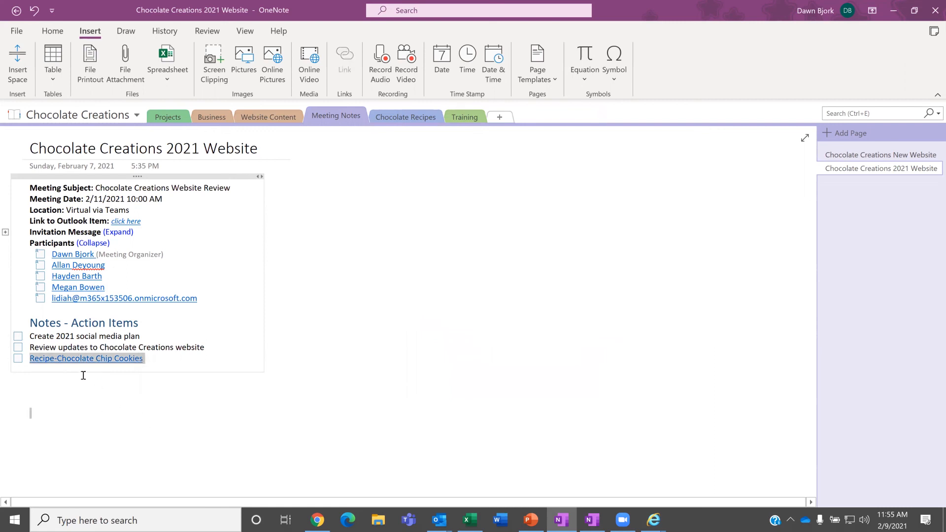
pyautogui.click(157, 321)
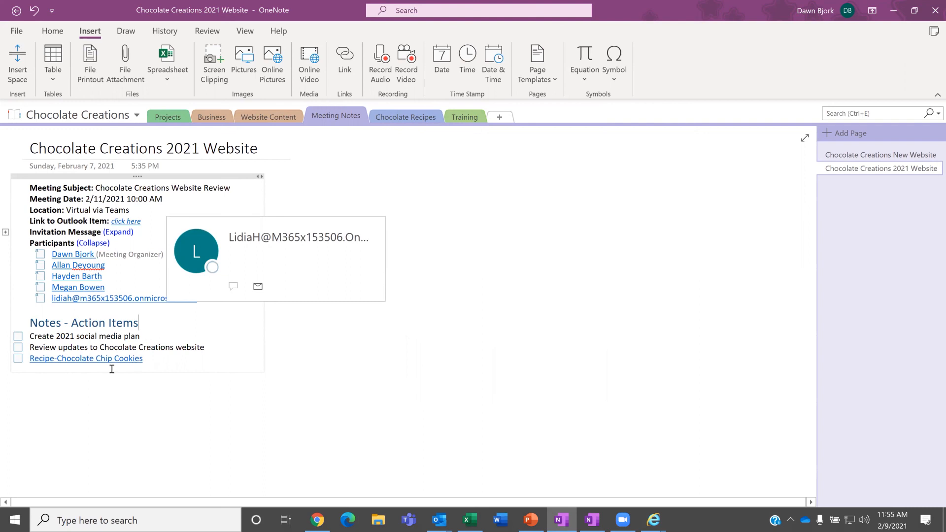
pyautogui.moveTo(89, 360); pyautogui.dragTo(92, 361)
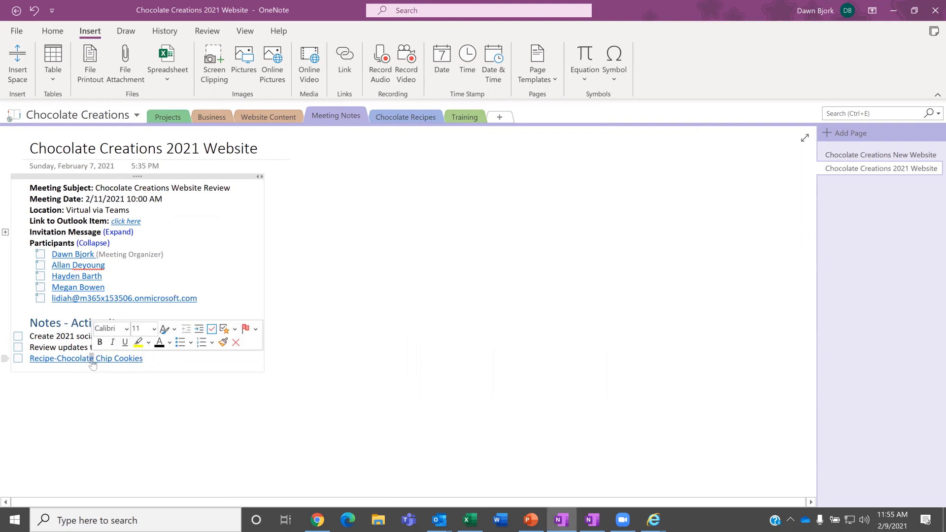
pyautogui.click(92, 363)
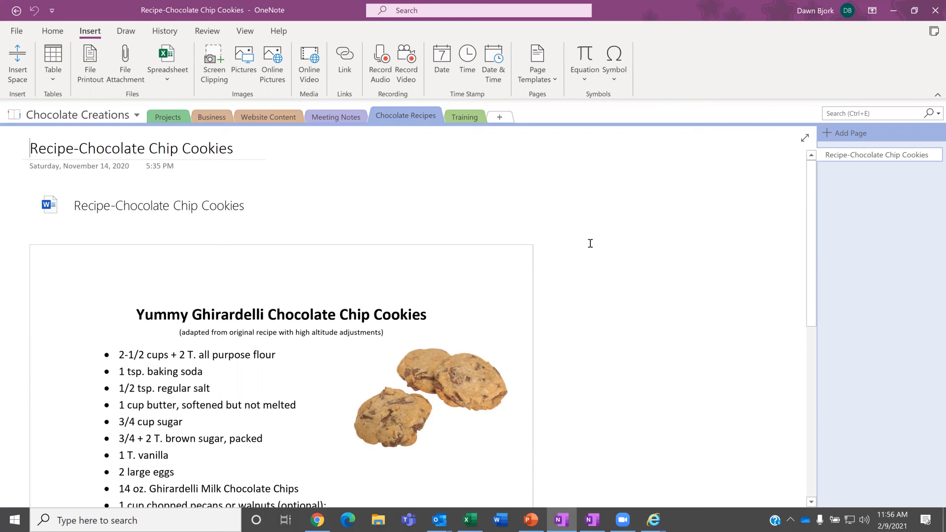
# Step: Email the Recipe-Chocolate Chip Cookies page via File > Send > Email Page
pyautogui.click(17, 31)
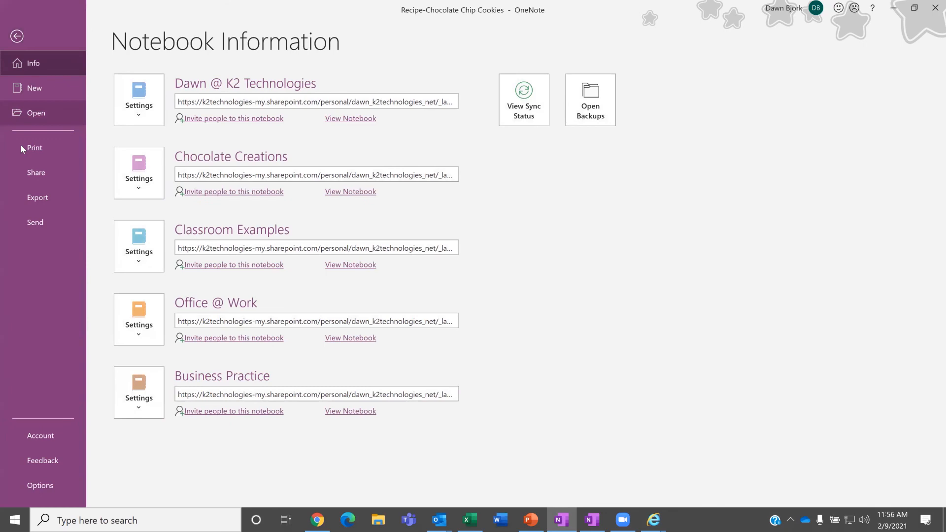
pyautogui.click(34, 220)
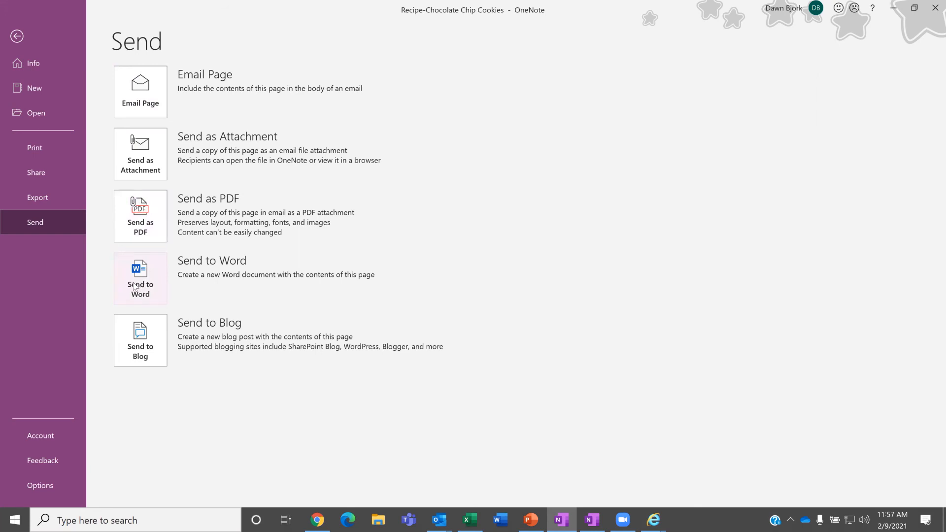
pyautogui.click(141, 94)
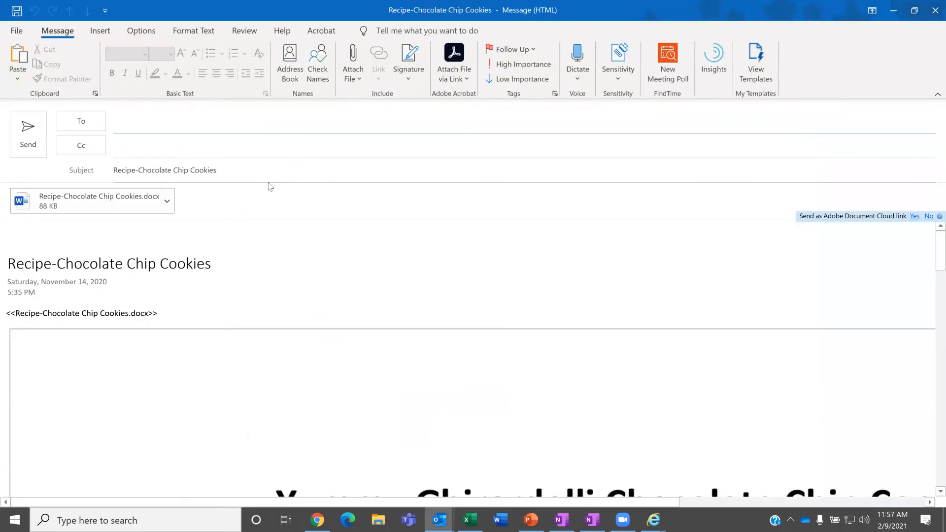
# Step: Review the recipe email draft's body, then close it without saving
pyautogui.scroll(-1, 276, 253)
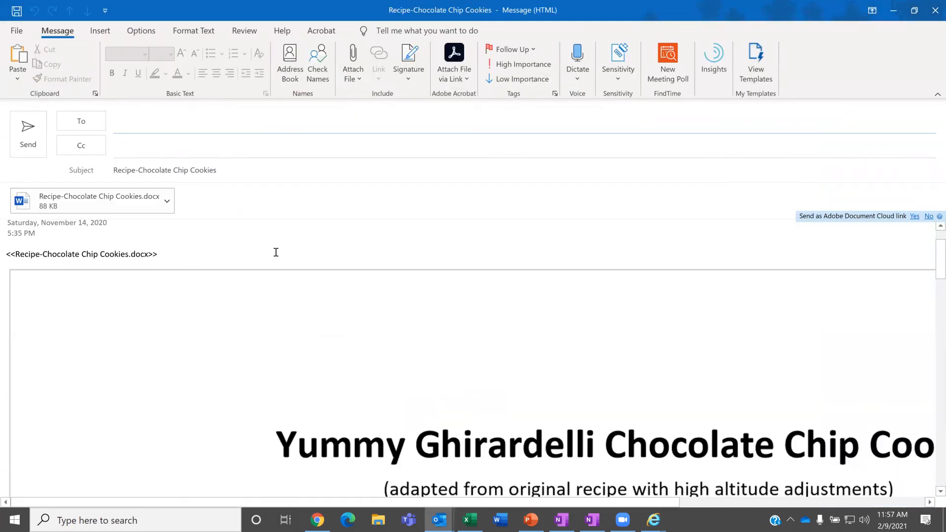
pyautogui.scroll(-4, 276, 252)
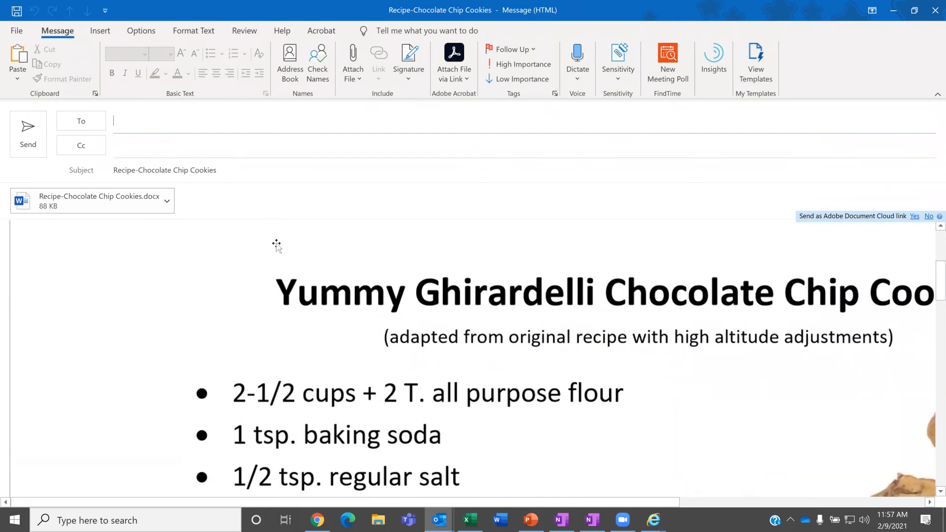
pyautogui.scroll(-2, 277, 245)
pyautogui.scroll(2, 279, 241)
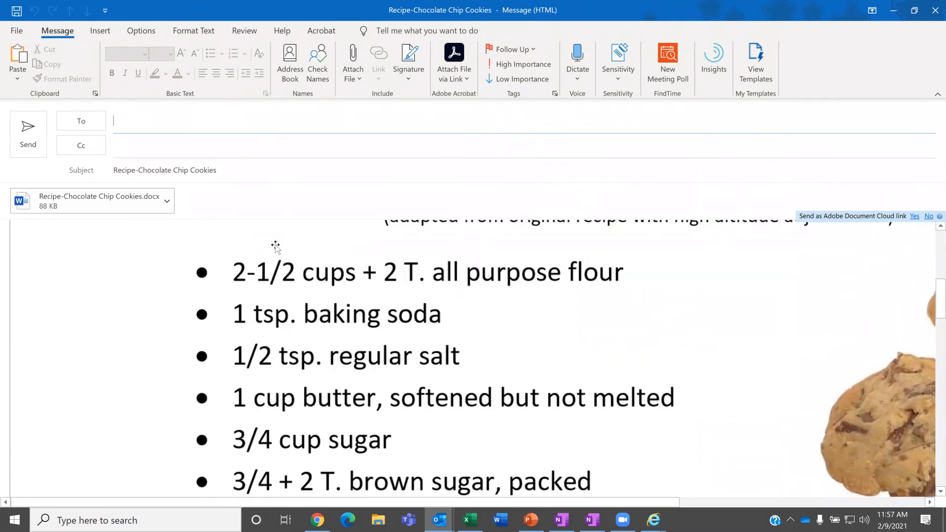
pyautogui.scroll(7, 279, 241)
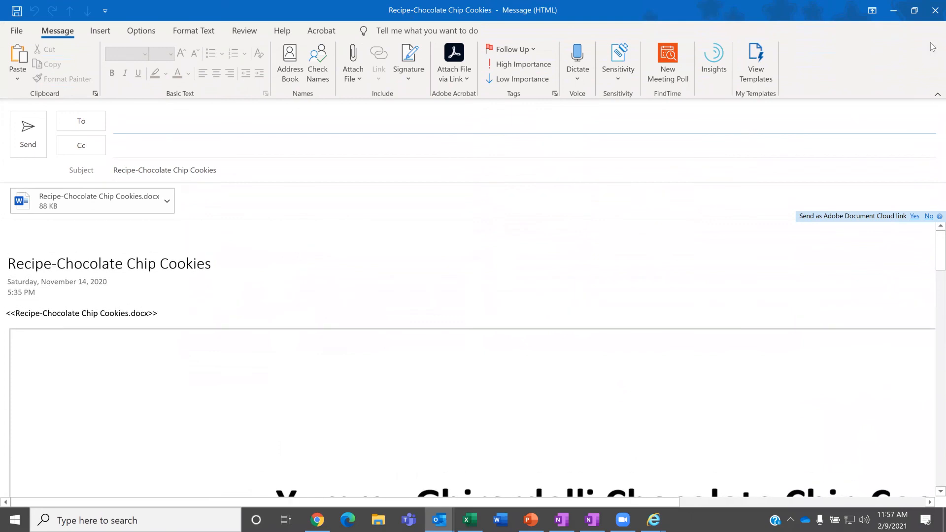
pyautogui.click(932, 17)
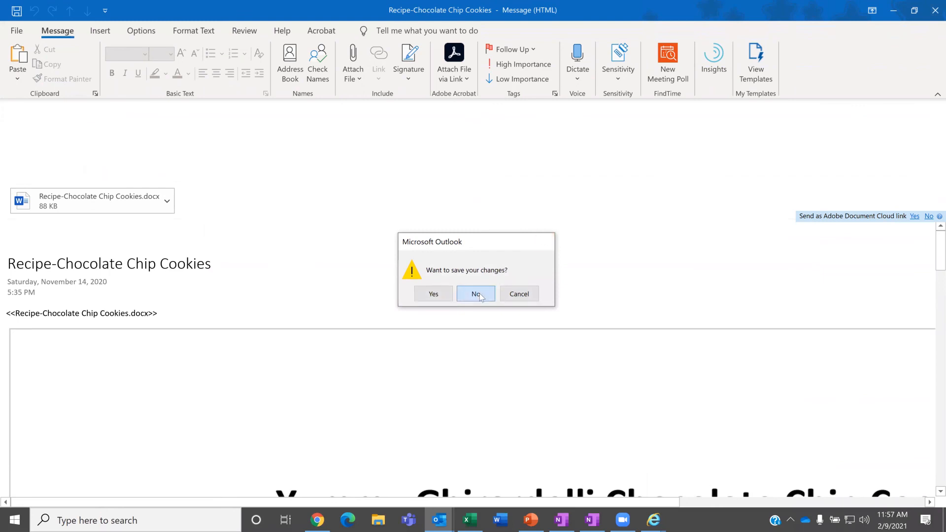
pyautogui.click(481, 296)
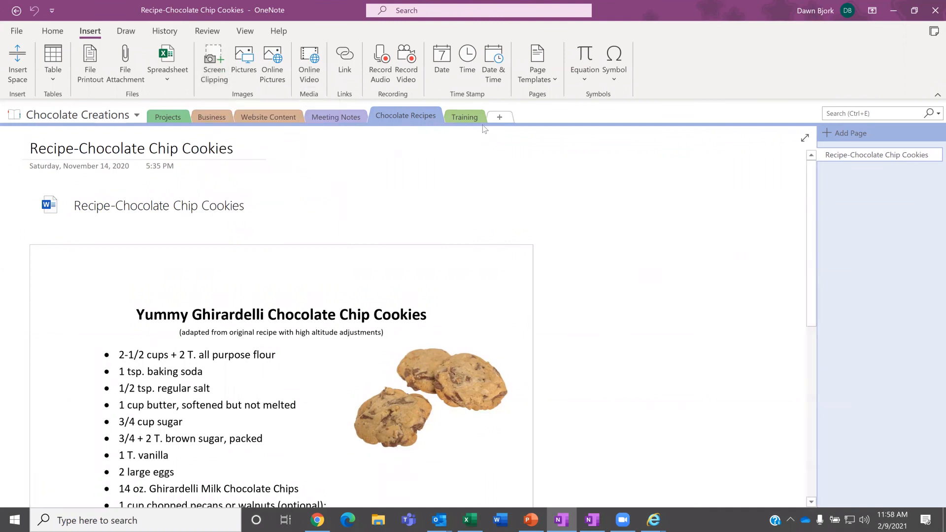
# Step: Switch to the PowerPoint slide show and advance to the 'Screen Captures to OneNote' slide
pyautogui.hotkey('alt', 'Tab')
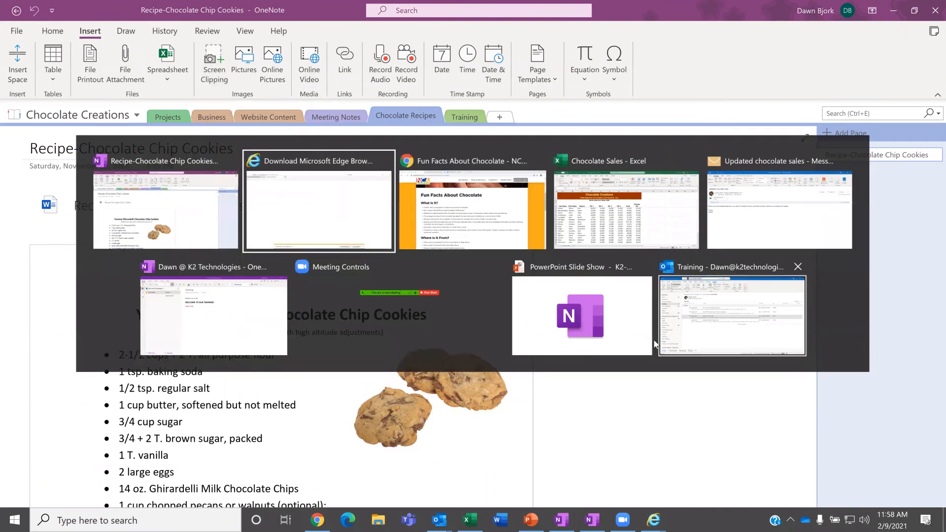
pyautogui.click(581, 309)
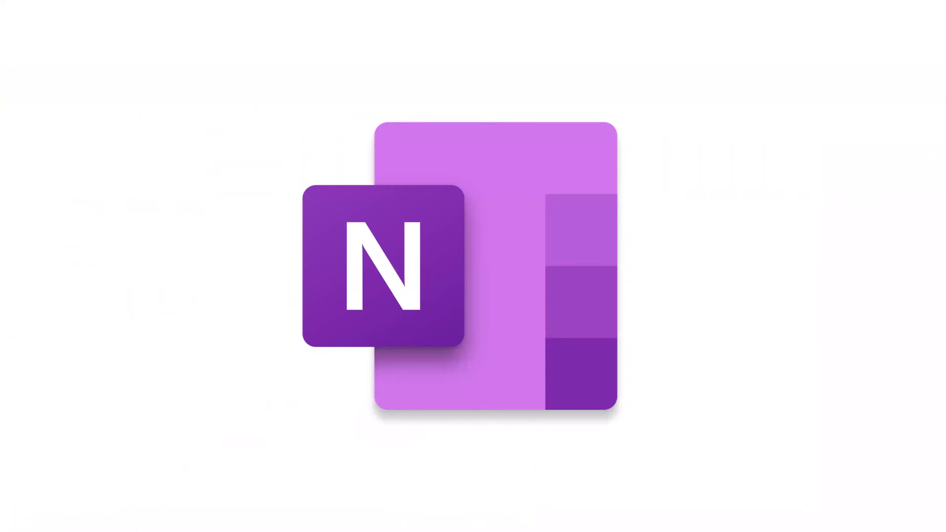
pyautogui.press('Right')
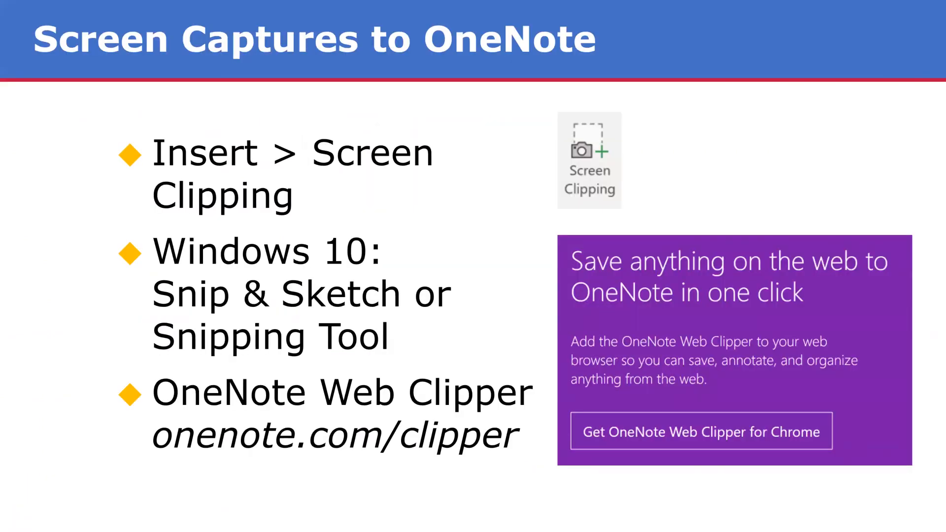